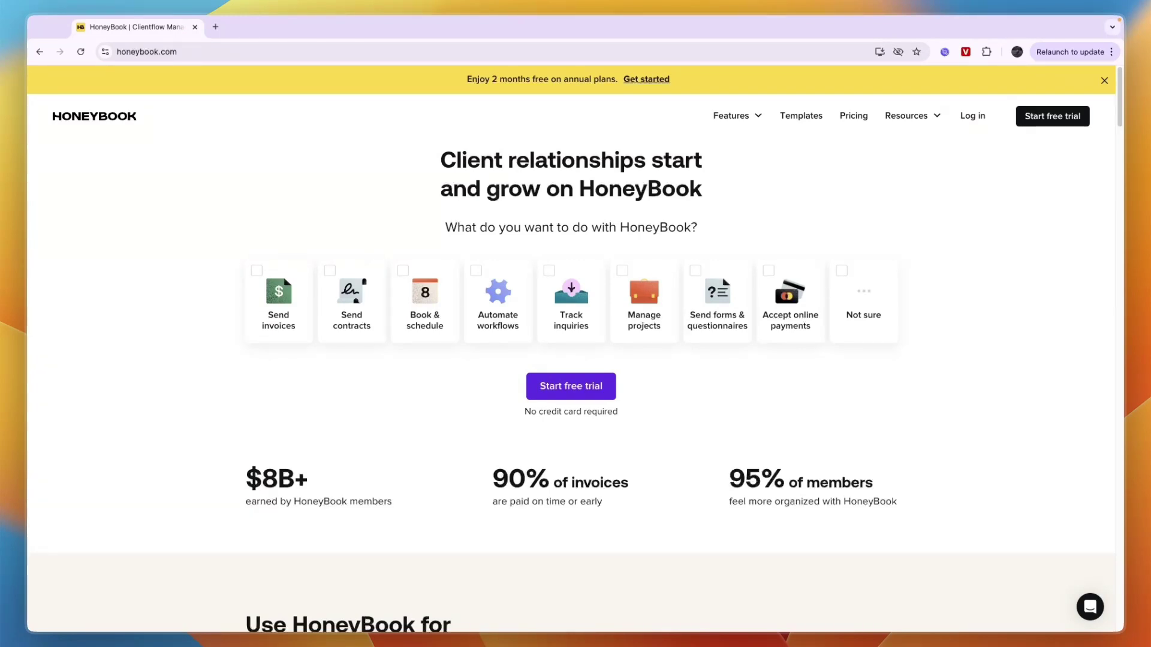
- Start a free trial with USA or Canada as home and submit the business details for AS-Solutions
{"action": "left_click", "coordinate": [572, 388]}
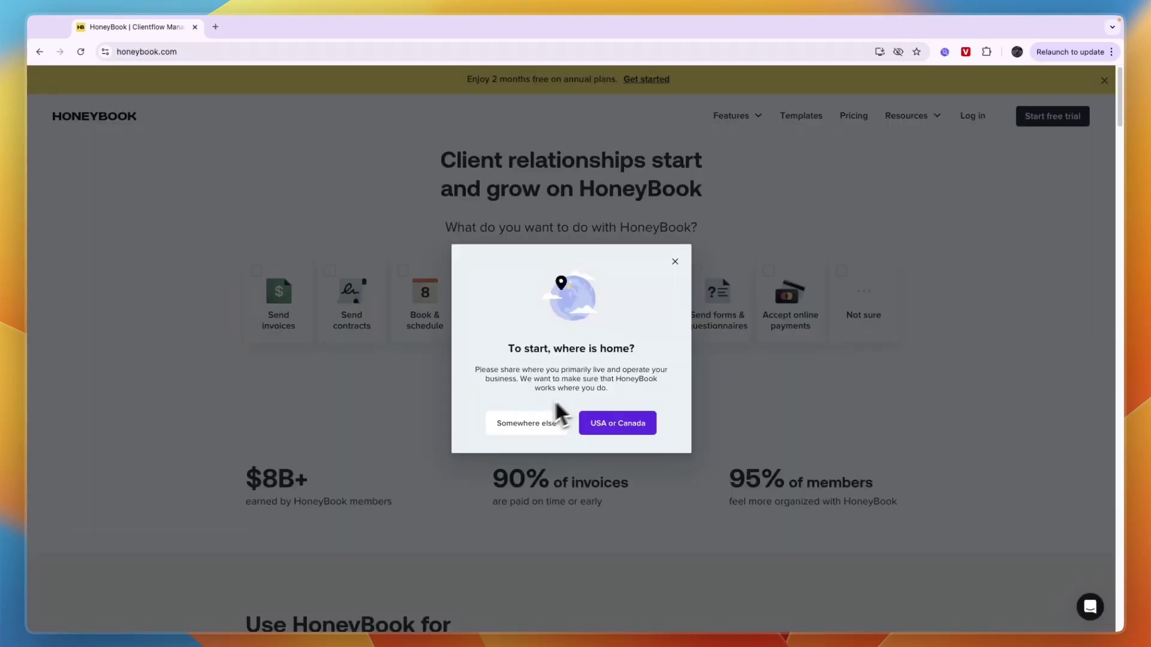
{"action": "left_click", "coordinate": [615, 427]}
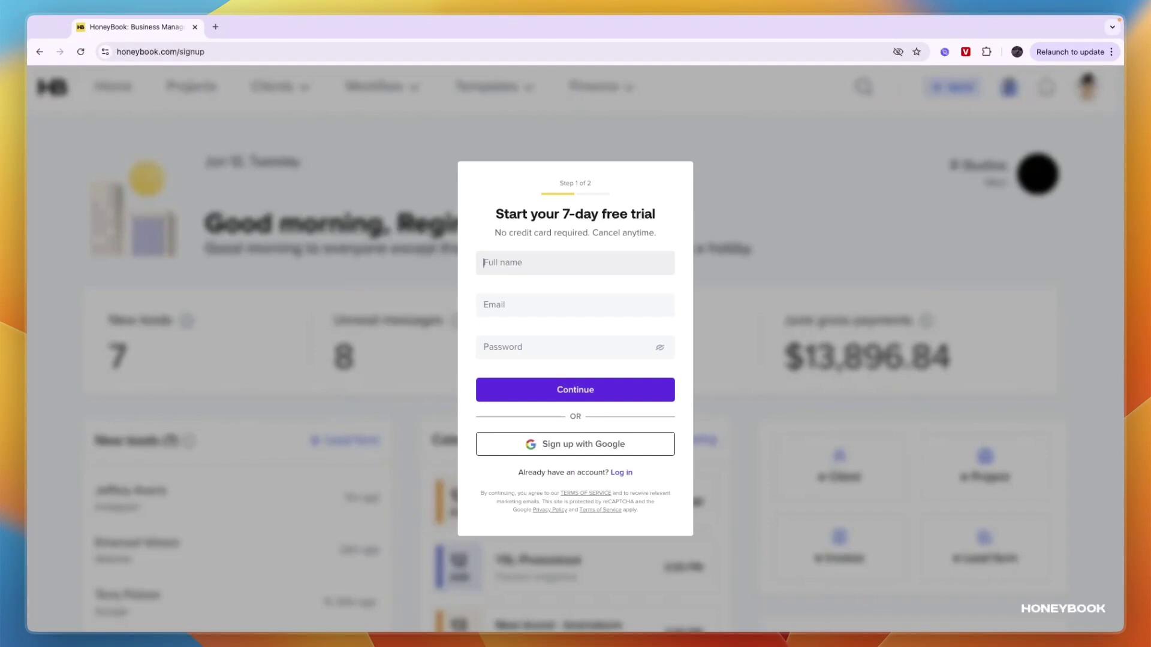
{"action": "left_click_drag", "start_coordinate": [561, 215], "coordinate": [573, 220]}
{"action": "left_click", "coordinate": [591, 224]}
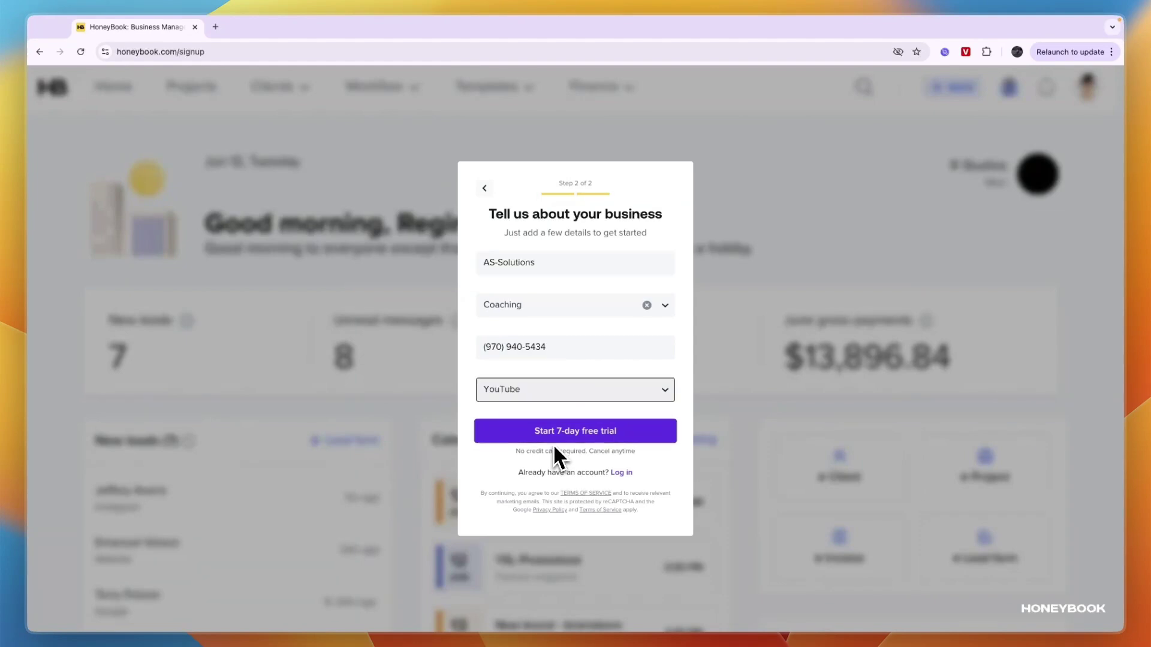
{"action": "left_click", "coordinate": [562, 437]}
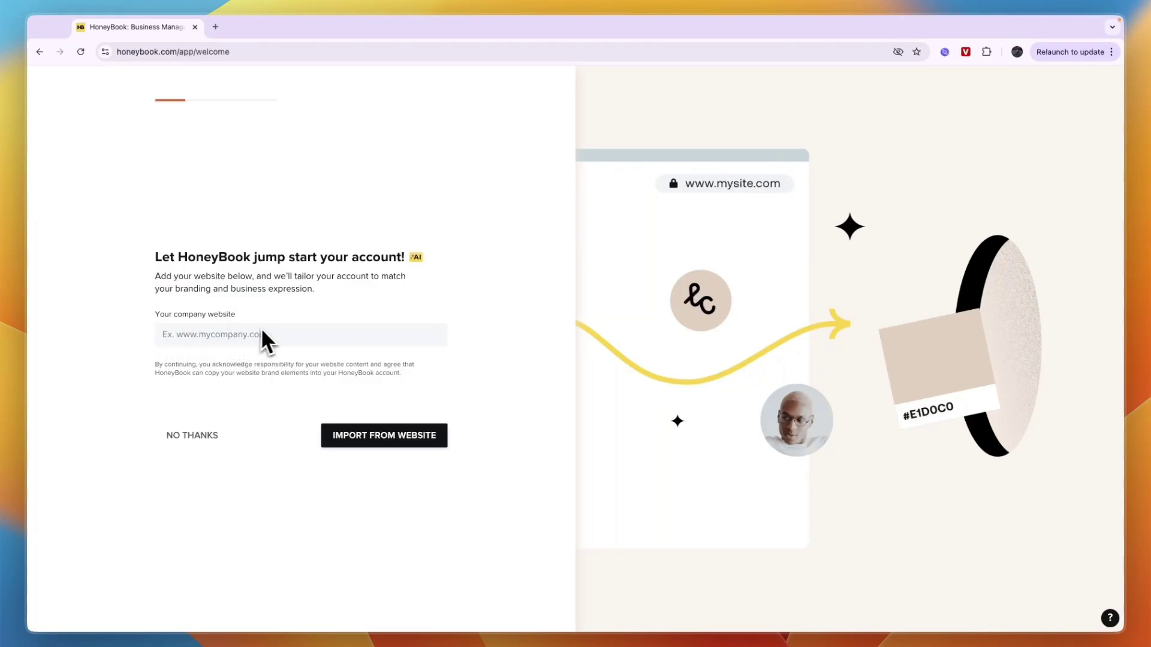
- Get past the company website import question and choose Scheduling as the feature to start with
{"action": "left_click_drag", "start_coordinate": [281, 283], "coordinate": [388, 294]}
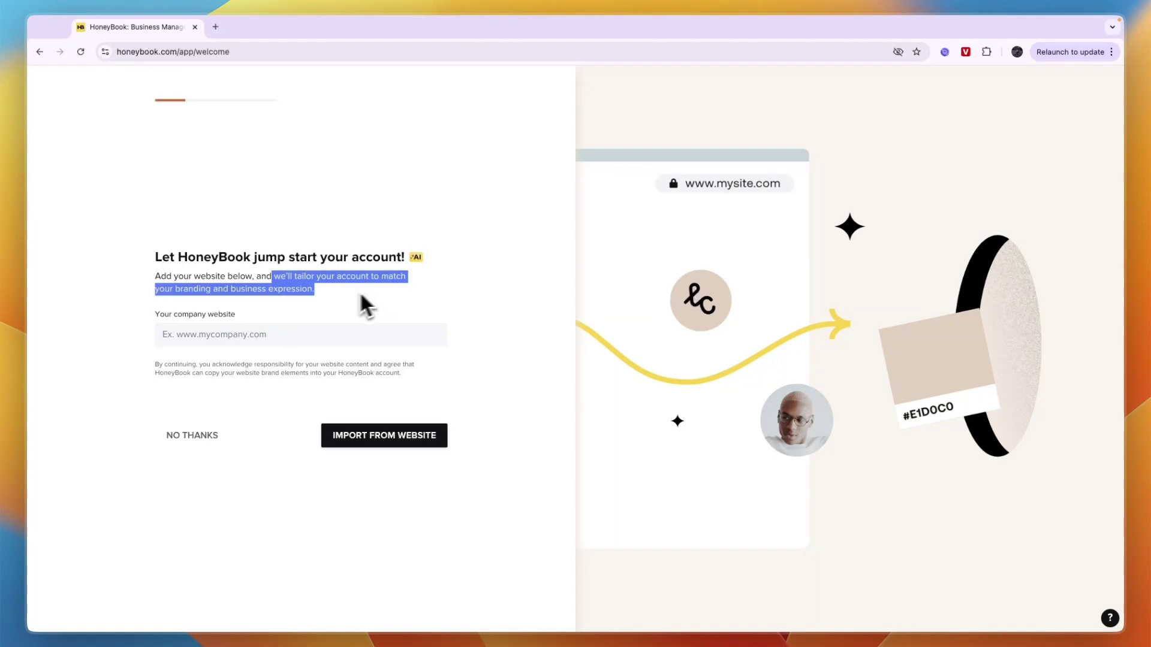
{"action": "left_click", "coordinate": [296, 314]}
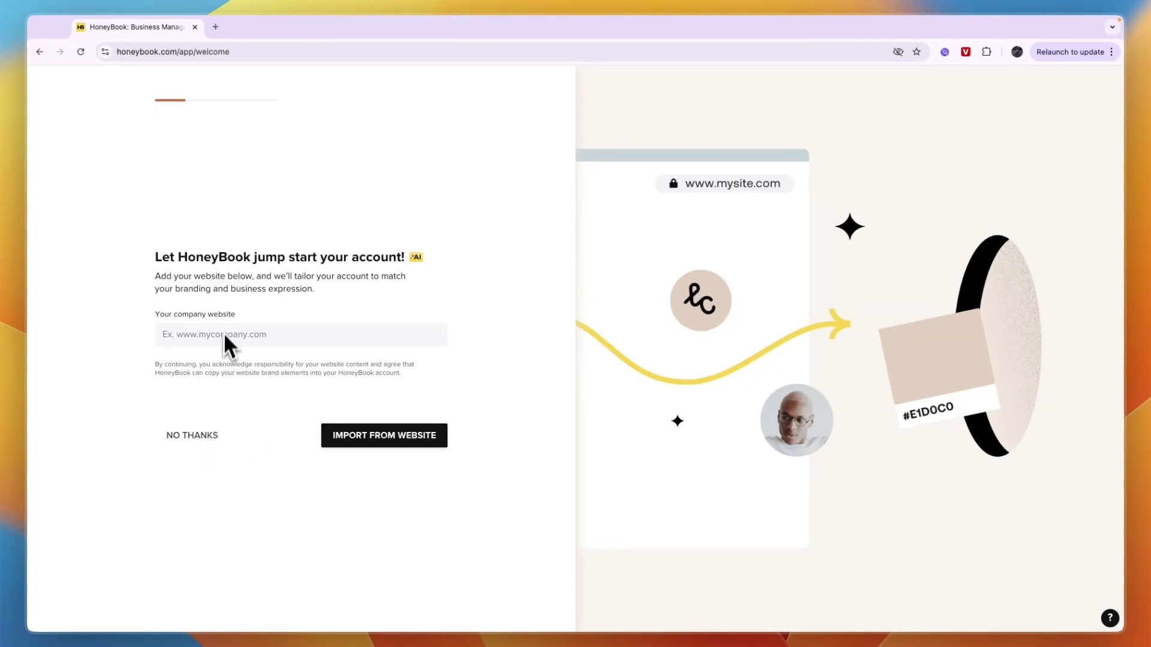
{"action": "left_click_drag", "start_coordinate": [156, 251], "coordinate": [356, 251]}
{"action": "left_click", "coordinate": [135, 317]}
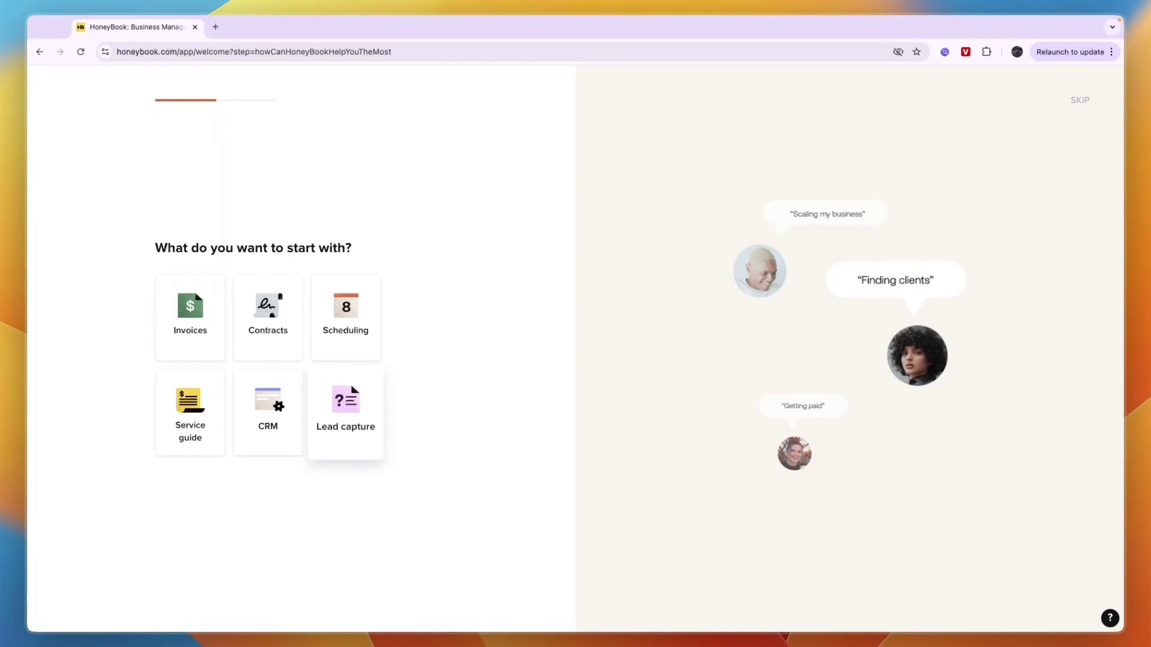
{"action": "left_click", "coordinate": [325, 414]}
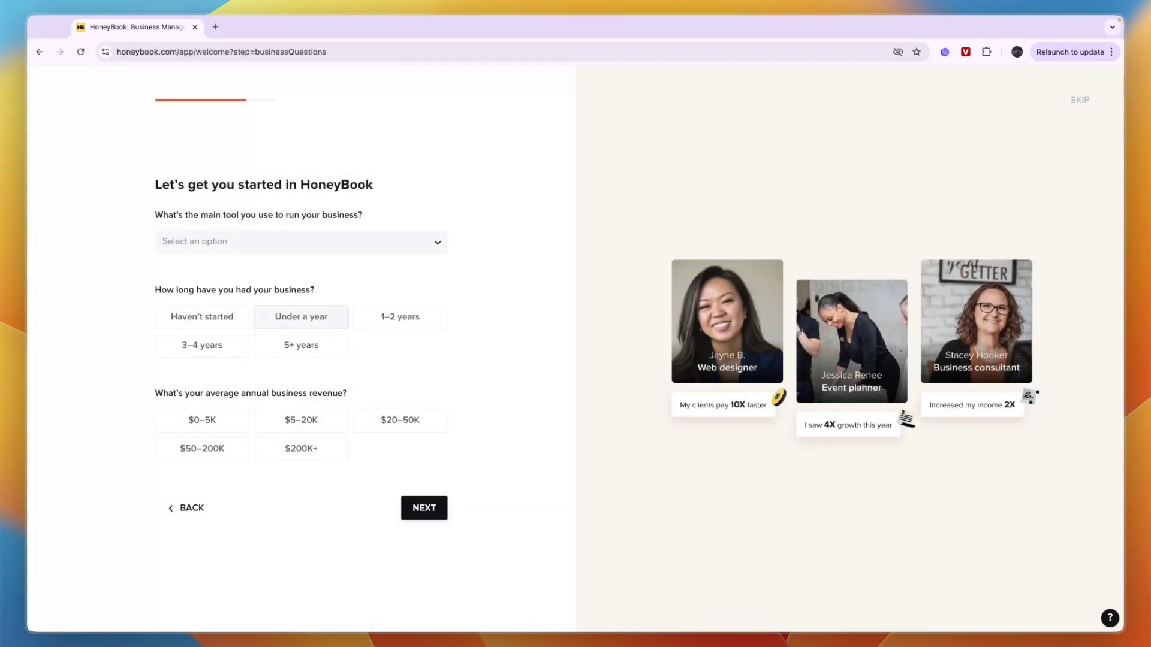
- Answer the question about the main tool used to run the business with Scheduling tool
{"action": "left_click", "coordinate": [270, 243]}
{"action": "left_click", "coordinate": [270, 243]}
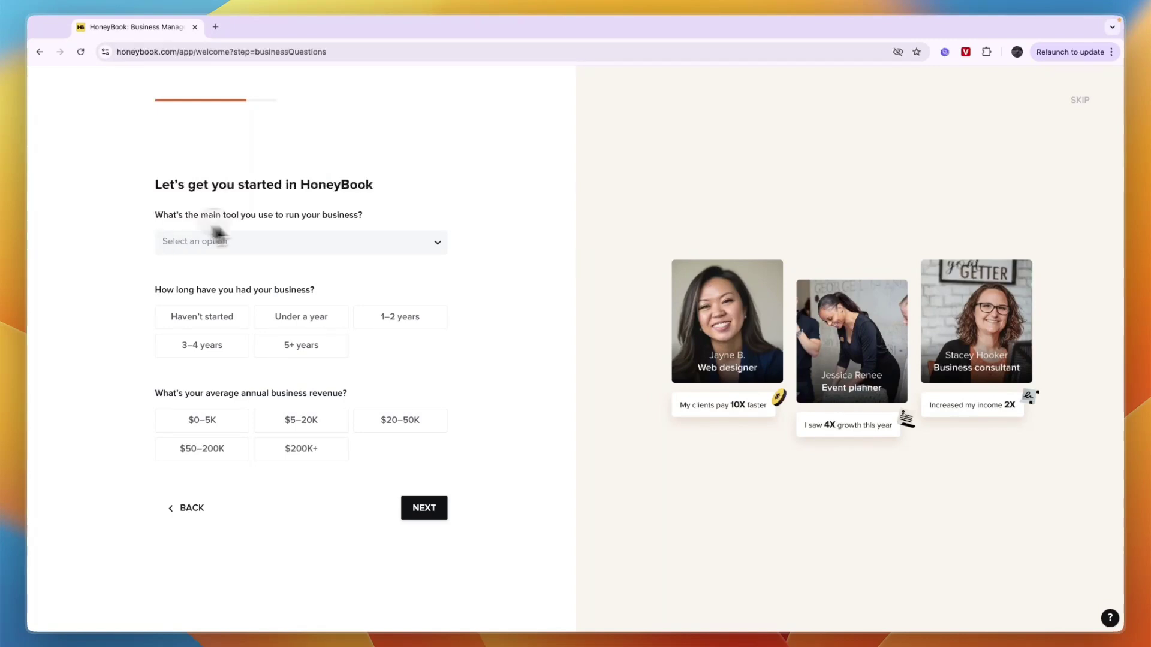
{"action": "left_click_drag", "start_coordinate": [362, 215], "coordinate": [294, 218]}
{"action": "left_click", "coordinate": [244, 240]}
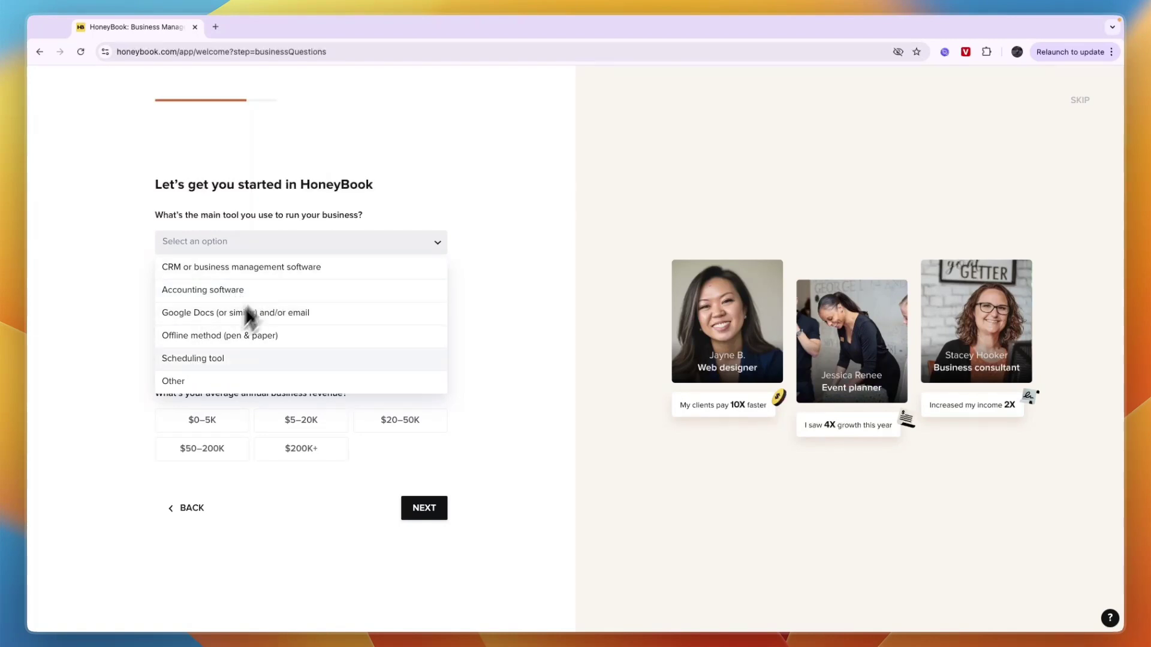
{"action": "left_click", "coordinate": [215, 366]}
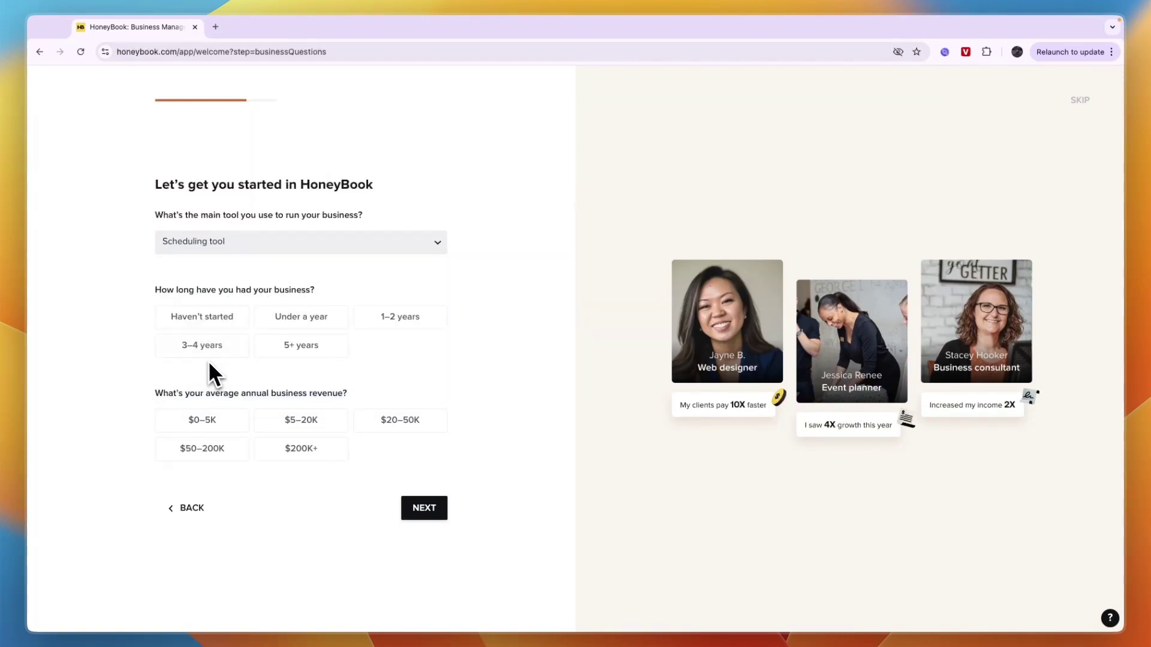
- Set the business age to 1–2 years and the average annual revenue to $50–200K, and continue the onboarding
{"action": "triple_click", "coordinate": [329, 288]}
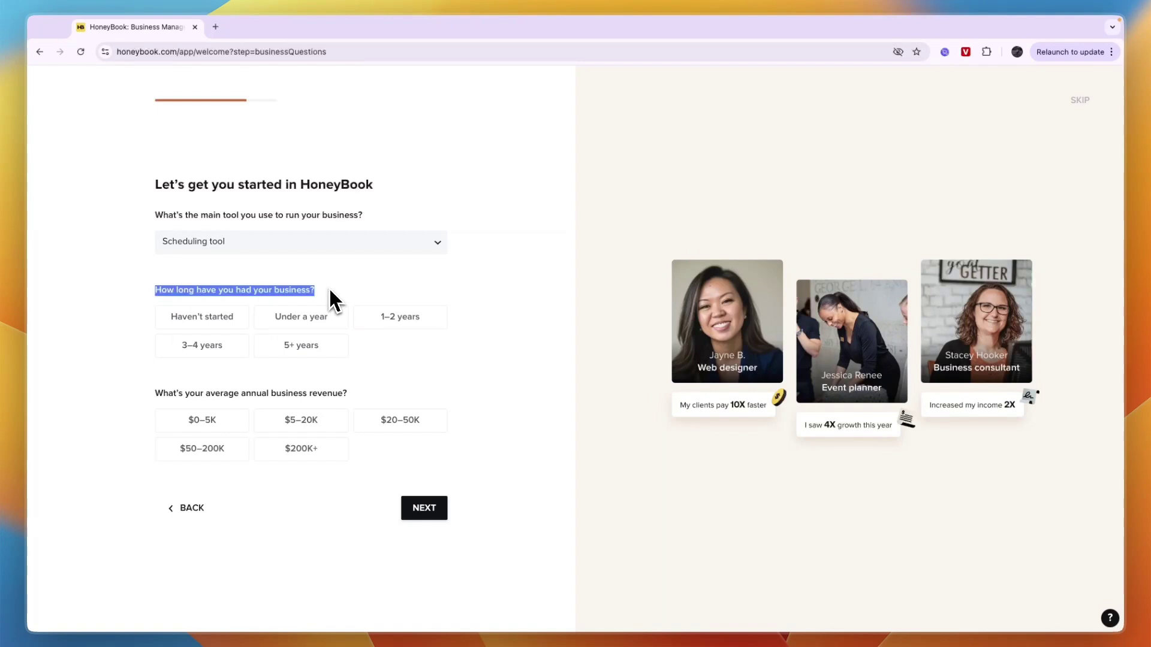
{"action": "left_click", "coordinate": [329, 289]}
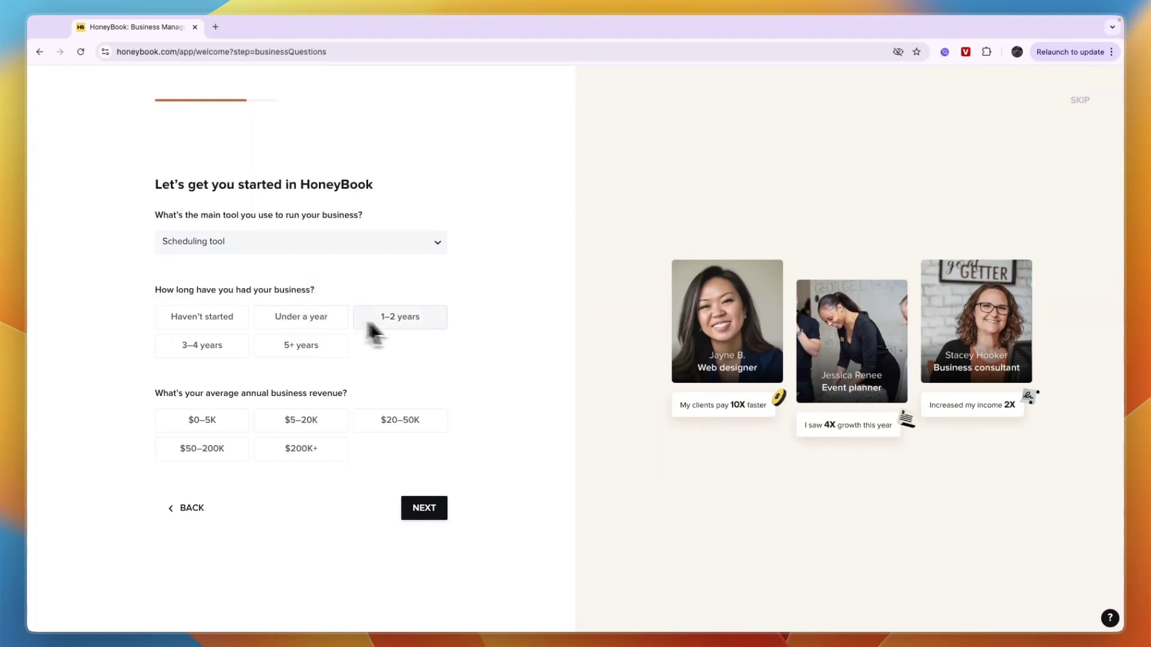
{"action": "left_click", "coordinate": [415, 322]}
{"action": "left_click_drag", "start_coordinate": [140, 408], "coordinate": [263, 401]}
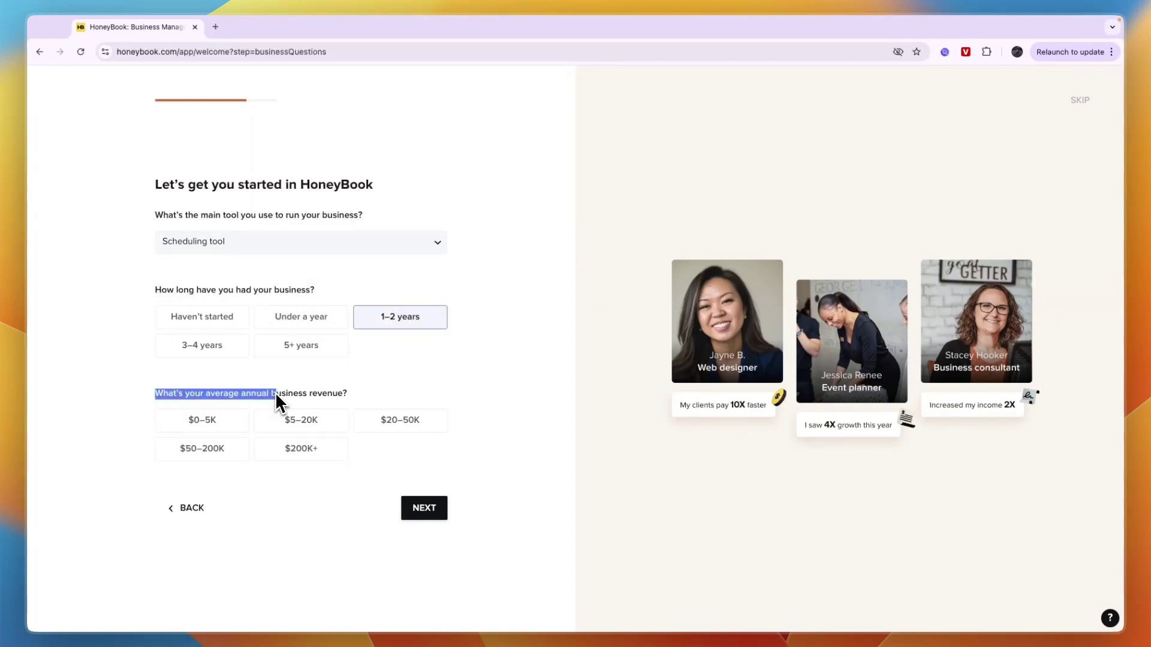
{"action": "left_click", "coordinate": [359, 395]}
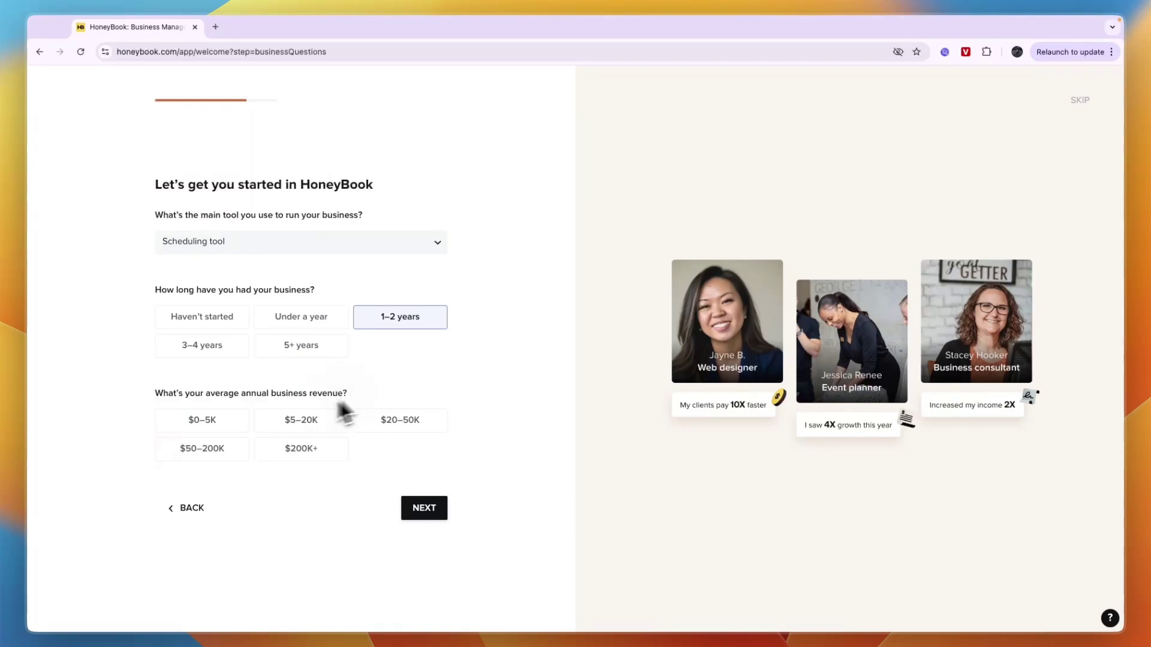
{"action": "left_click", "coordinate": [222, 445]}
{"action": "left_click", "coordinate": [433, 508]}
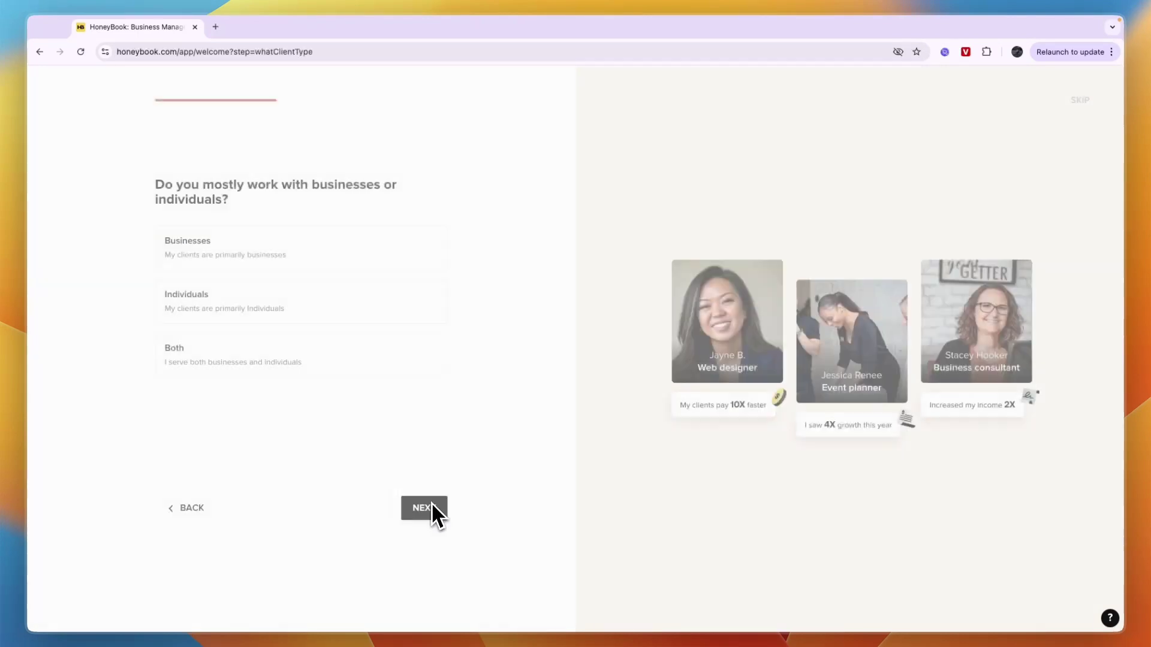
- Choose Individuals as the primary client type and finish the onboarding questions
{"action": "left_click_drag", "start_coordinate": [141, 193], "coordinate": [334, 205]}
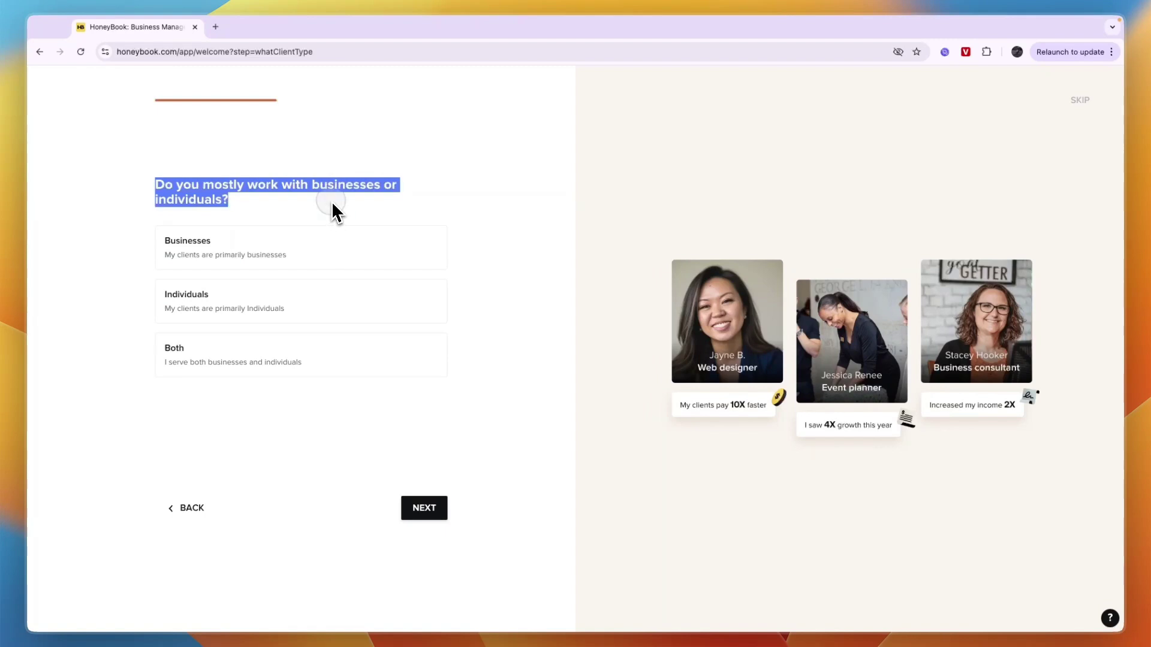
{"action": "left_click", "coordinate": [331, 204]}
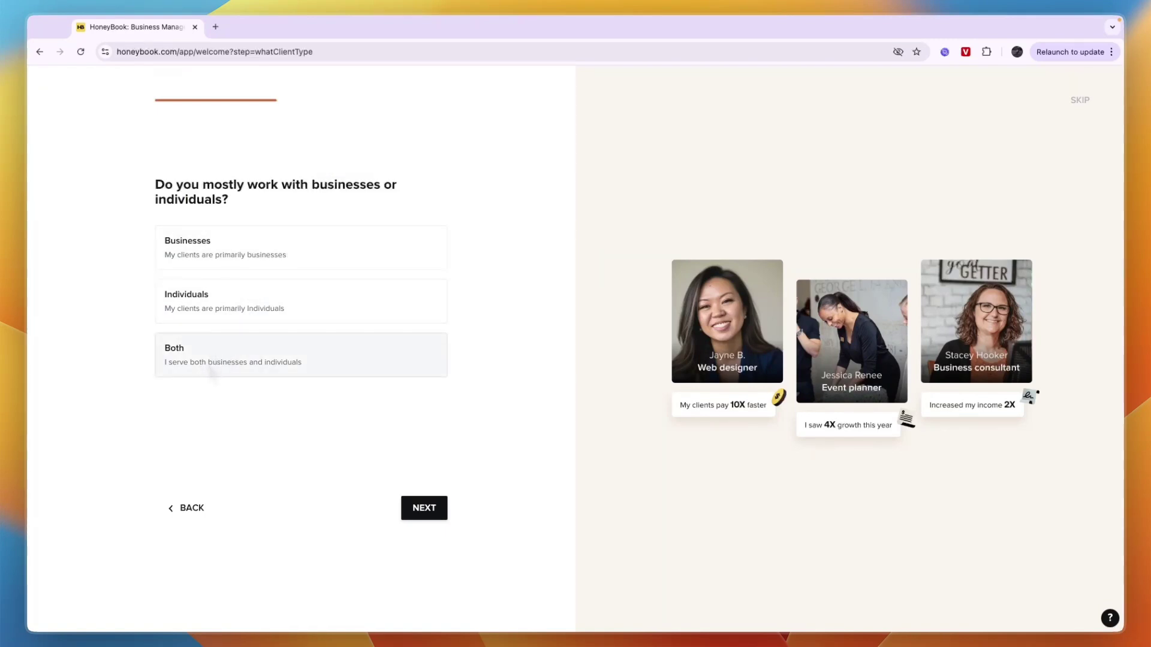
{"action": "left_click", "coordinate": [226, 301]}
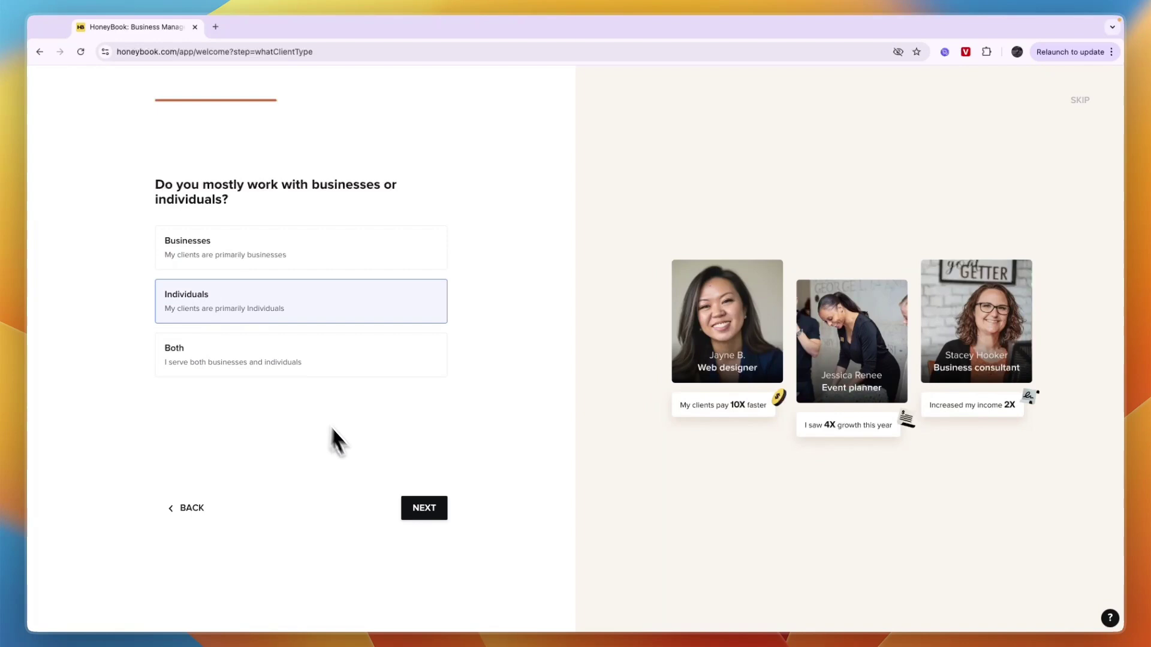
{"action": "left_click", "coordinate": [423, 509]}
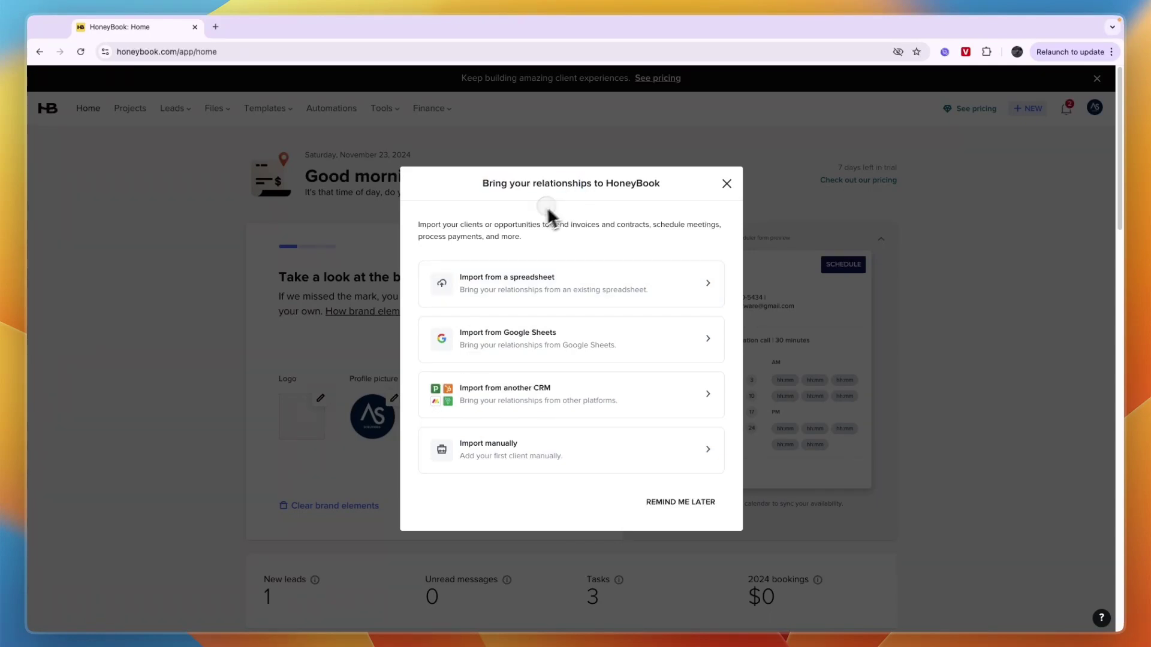
- Dismiss the offer to import relationships and accept the suggested brand elements for the scheduler form
{"action": "left_click_drag", "start_coordinate": [491, 193], "coordinate": [598, 206]}
{"action": "left_click", "coordinate": [592, 208]}
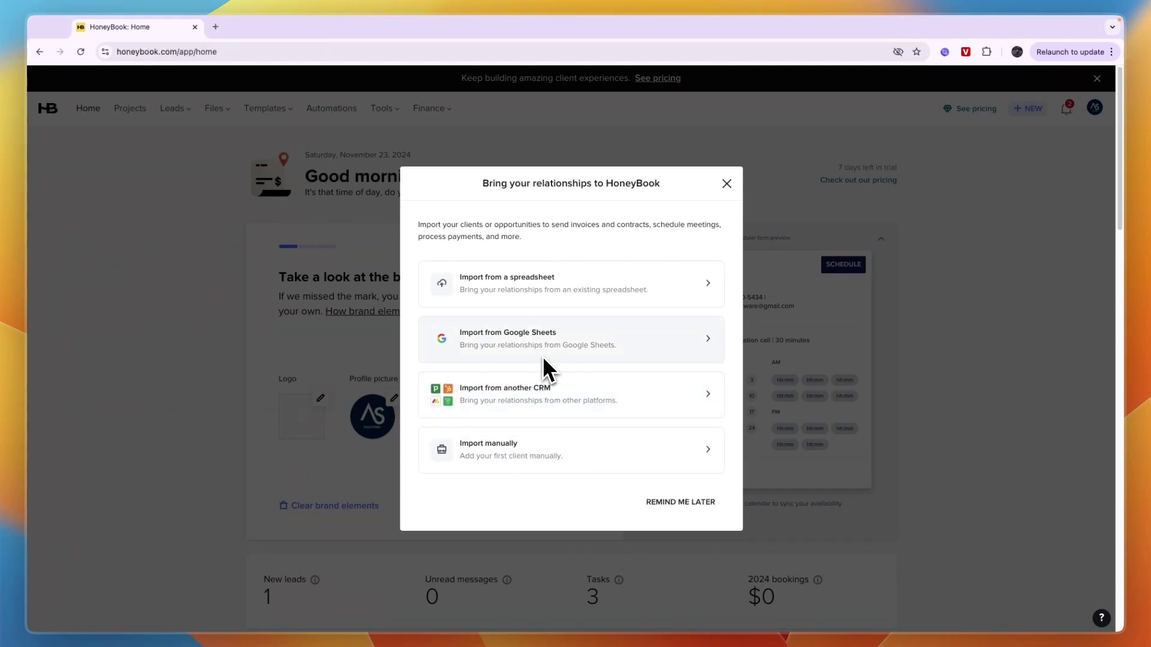
{"action": "left_click", "coordinate": [726, 185]}
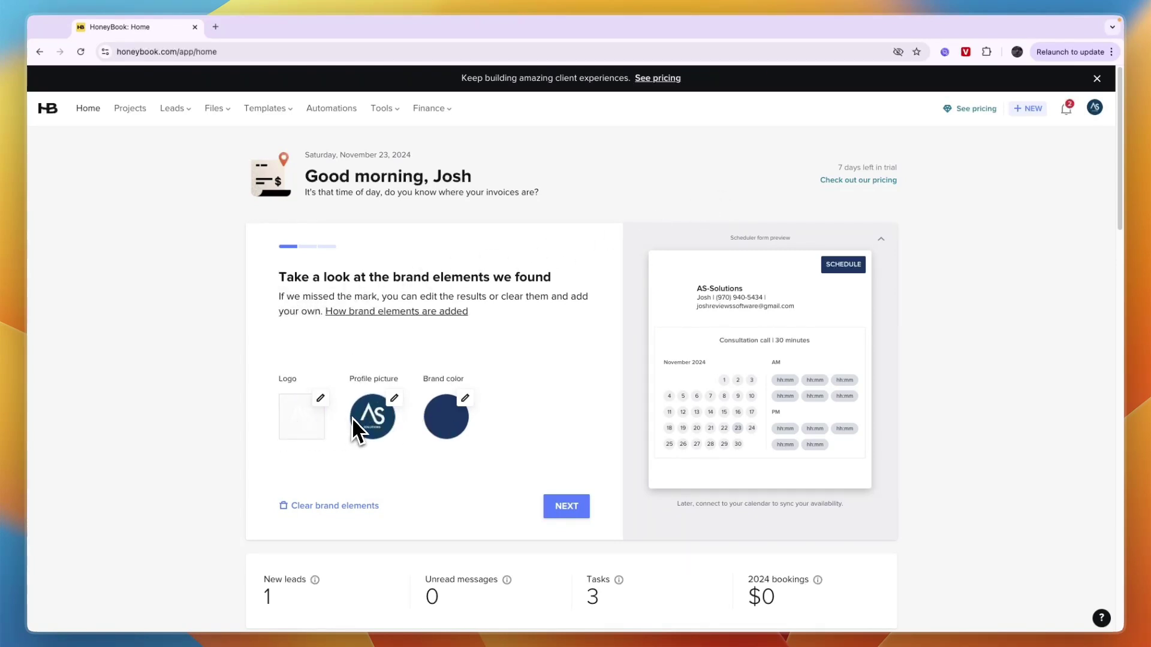
{"action": "left_click", "coordinate": [567, 507]}
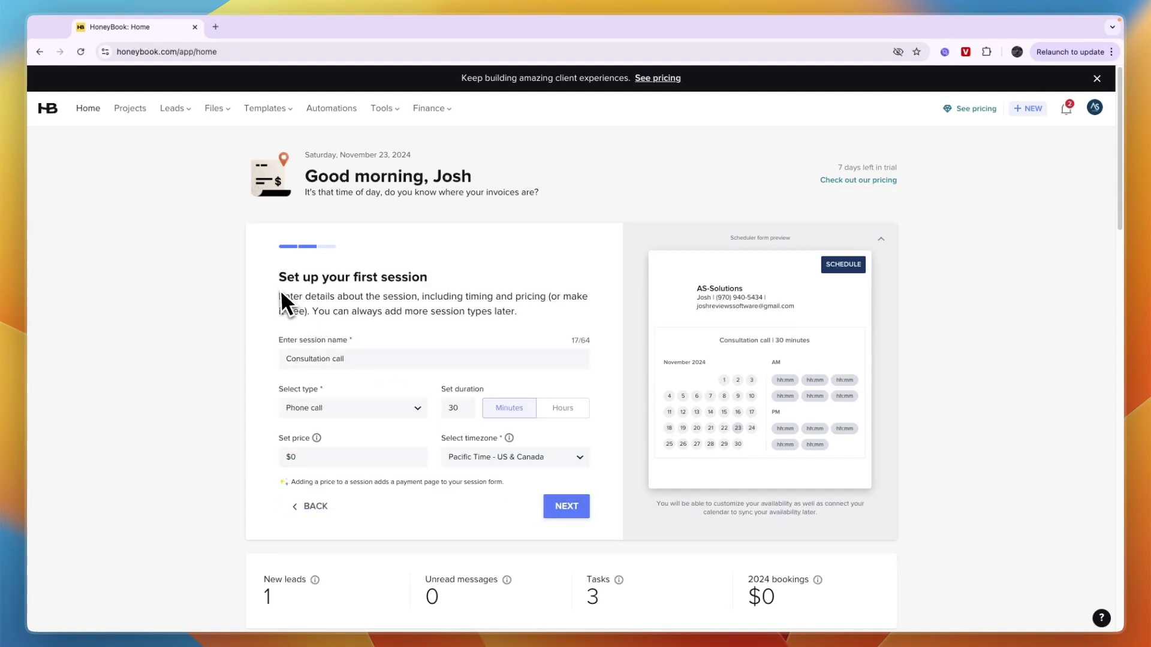
- Rename the first session as Discovery Call
{"action": "left_click_drag", "start_coordinate": [277, 287], "coordinate": [427, 279]}
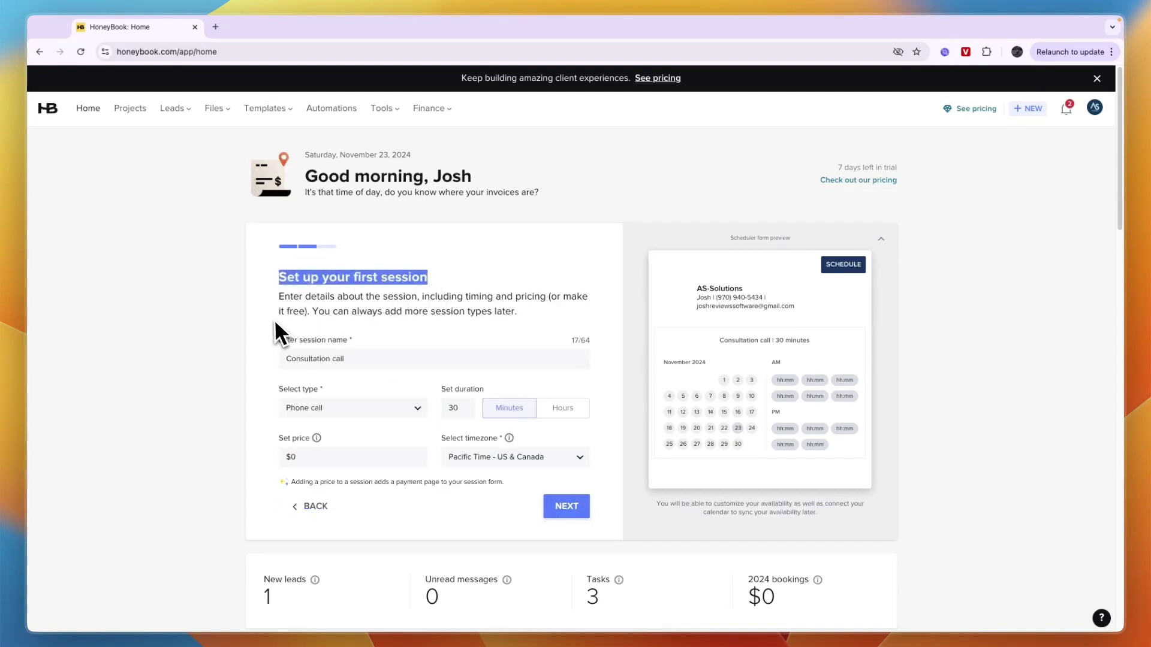
{"action": "left_click_drag", "start_coordinate": [275, 319], "coordinate": [357, 306]}
{"action": "left_click", "coordinate": [406, 294]}
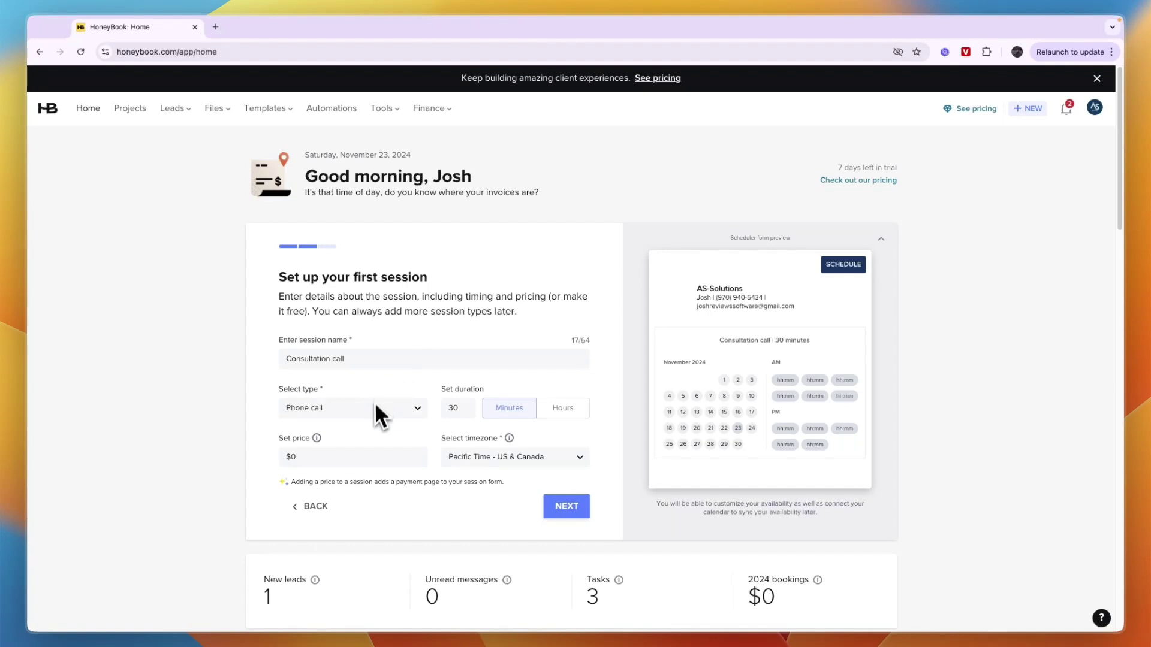
{"action": "left_click", "coordinate": [357, 359]}
{"action": "key", "text": "ctrl+a"}
{"action": "key", "text": "BackSpace"}
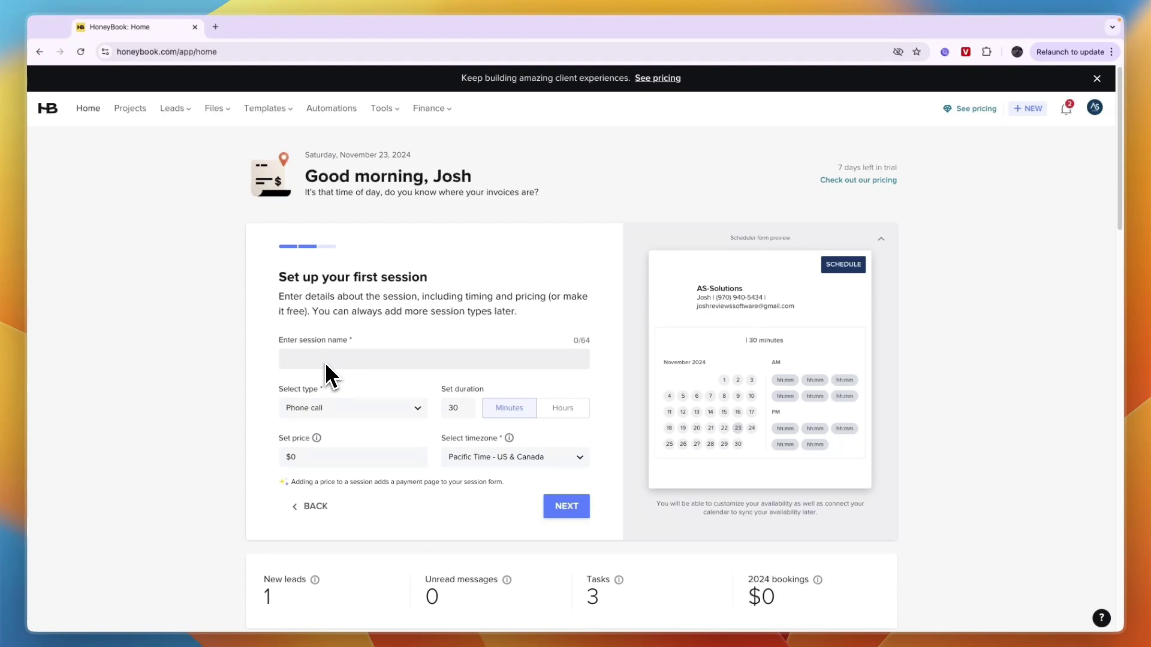
{"action": "type", "text": "Discovery Call"}
- Set the session type to Video, keep the price at $0, and save the session details
{"action": "left_click", "coordinate": [362, 408]}
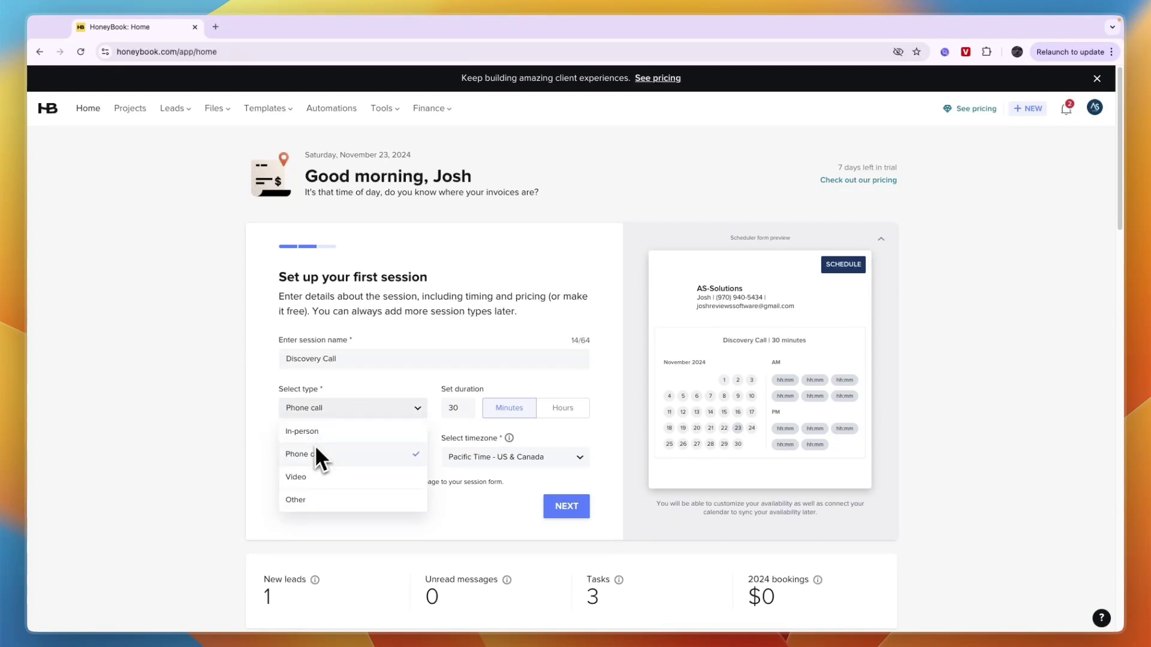
{"action": "left_click", "coordinate": [313, 478]}
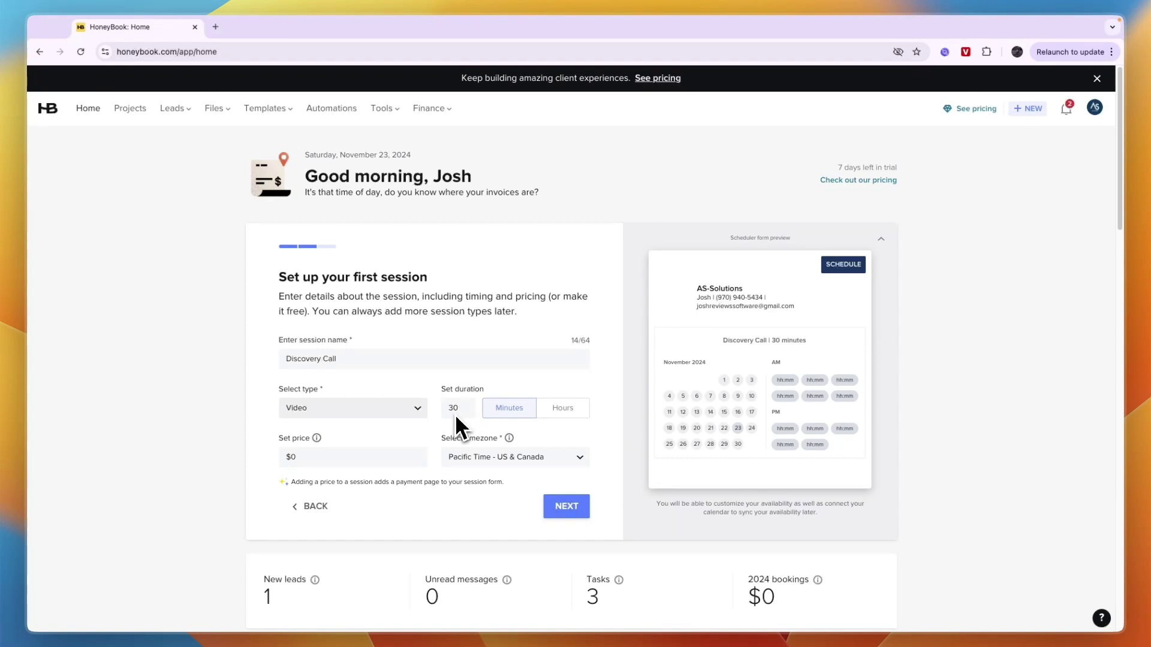
{"action": "left_click", "coordinate": [362, 455]}
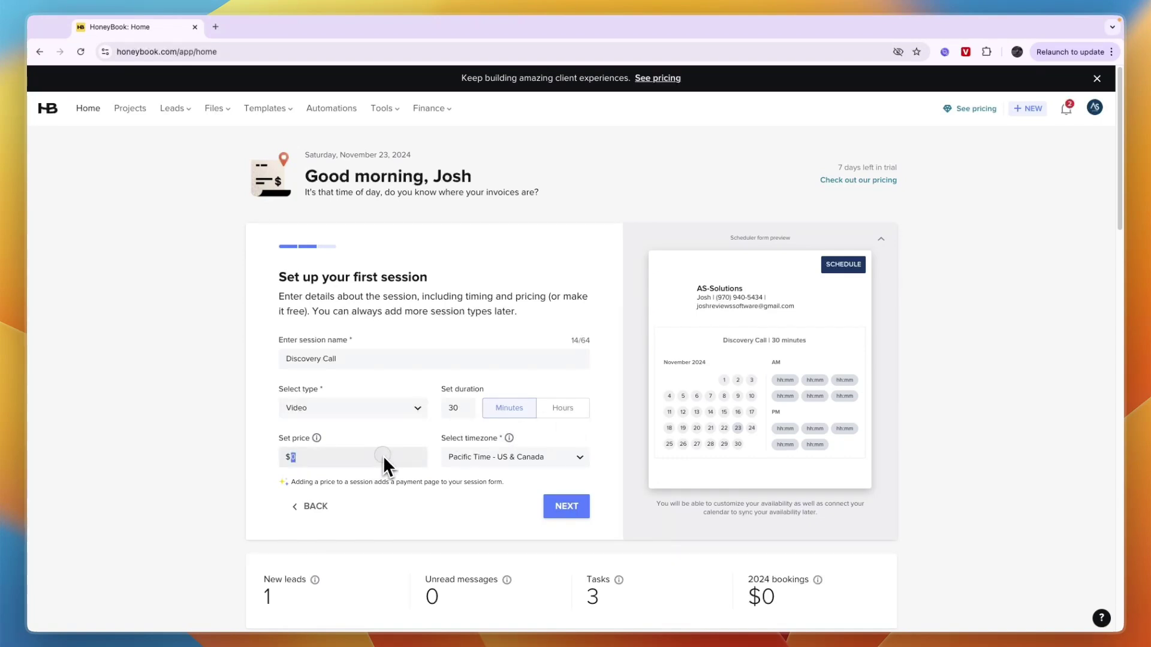
{"action": "left_click", "coordinate": [383, 455]}
{"action": "left_click", "coordinate": [566, 513]}
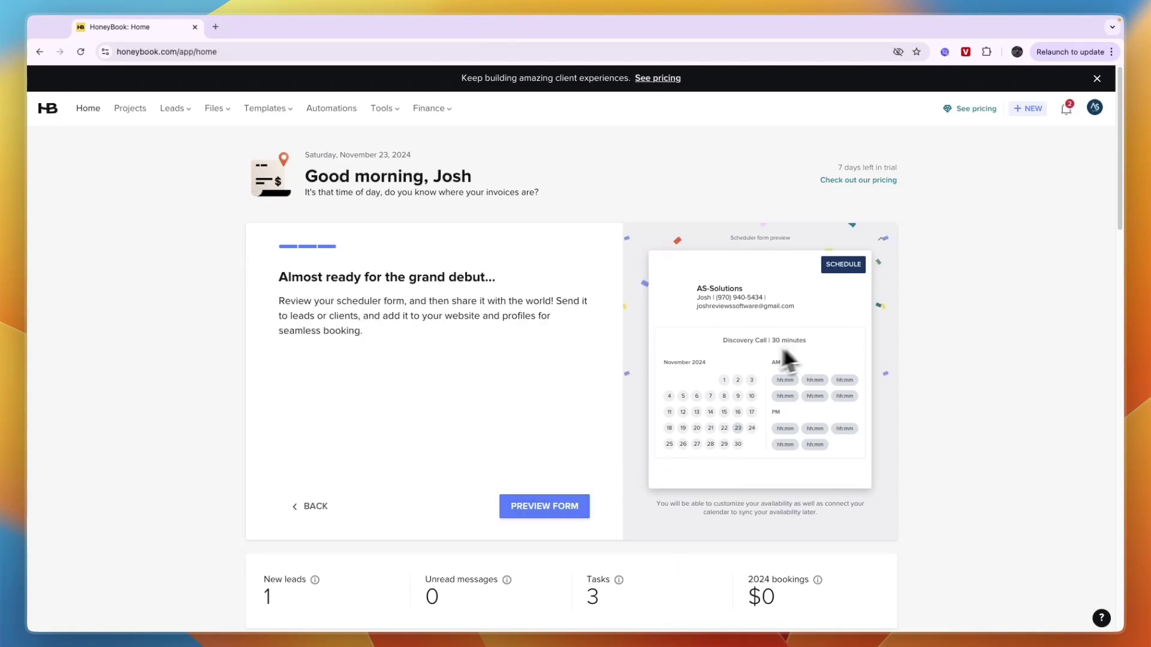
- Preview the scheduler form and examine its calendar, time slots and additional detail fields
{"action": "left_click", "coordinate": [543, 508]}
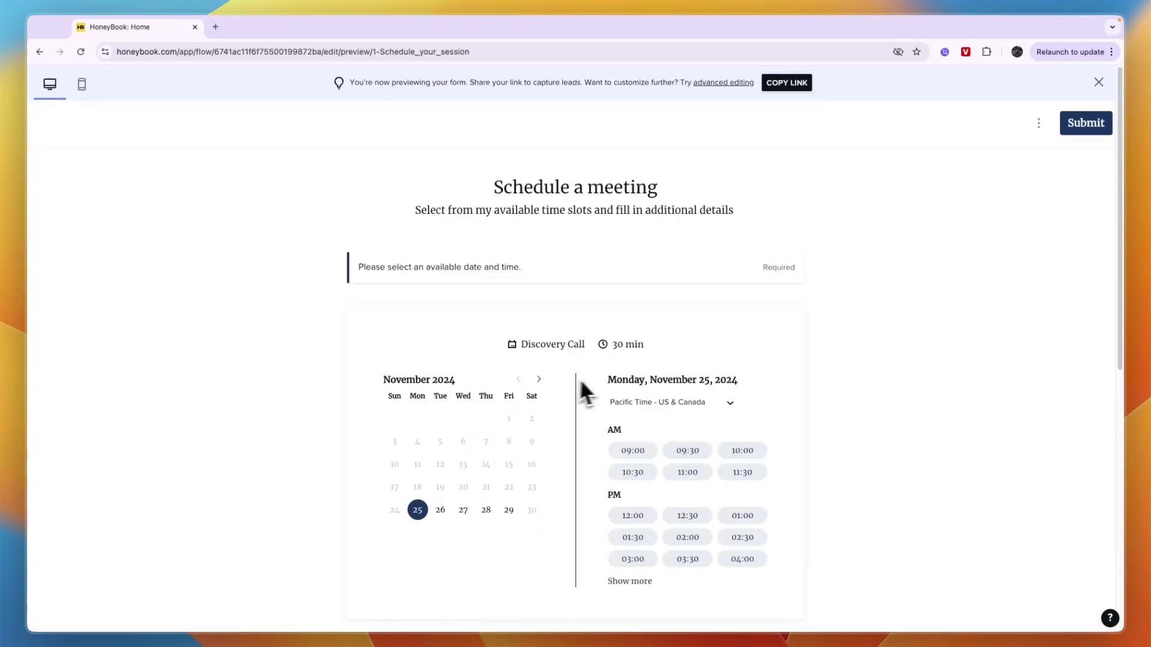
{"action": "scroll", "coordinate": [532, 442], "scroll_direction": "down", "scroll_amount": 2}
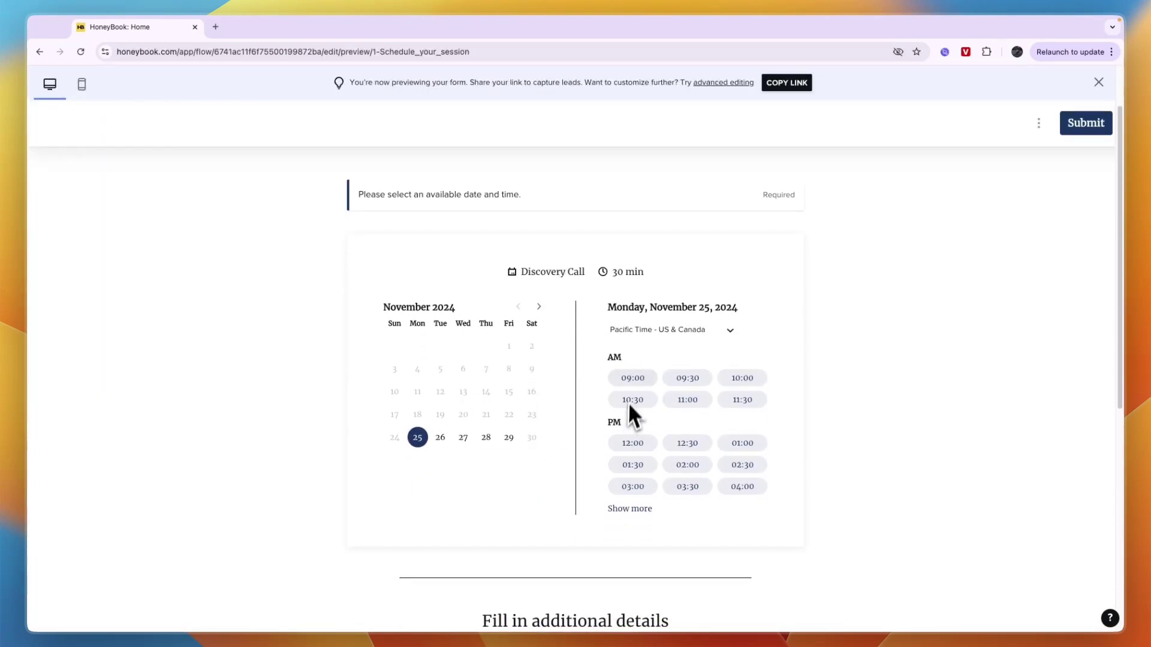
{"action": "scroll", "coordinate": [629, 458], "scroll_direction": "down", "scroll_amount": 5}
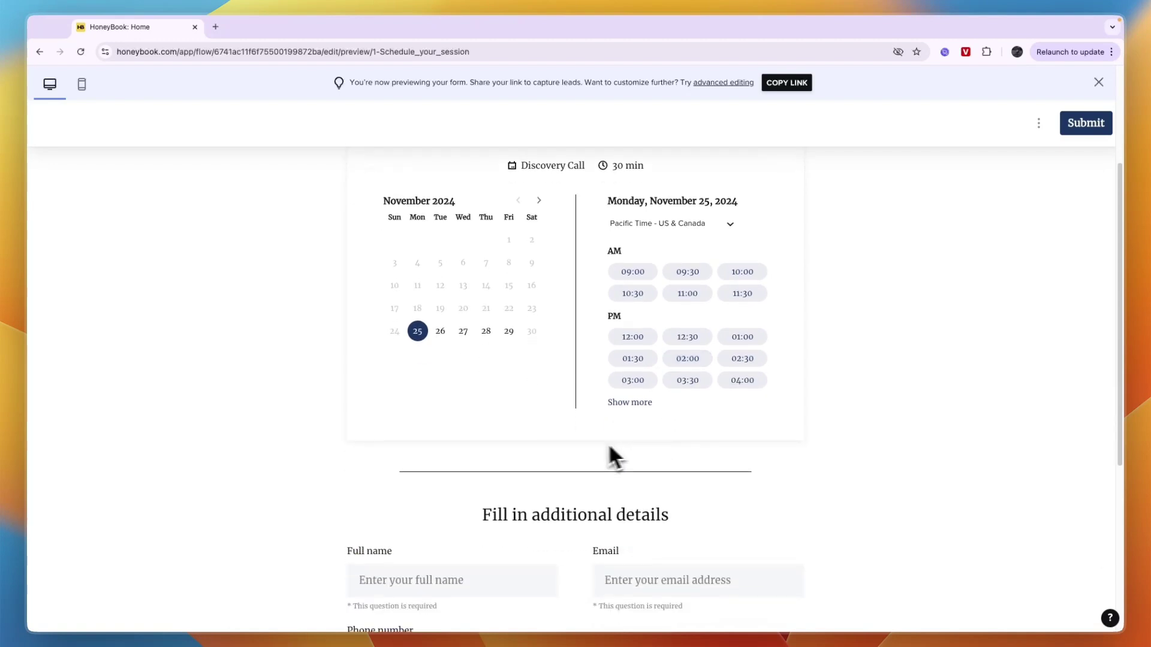
{"action": "scroll", "coordinate": [586, 441], "scroll_direction": "up", "scroll_amount": 5}
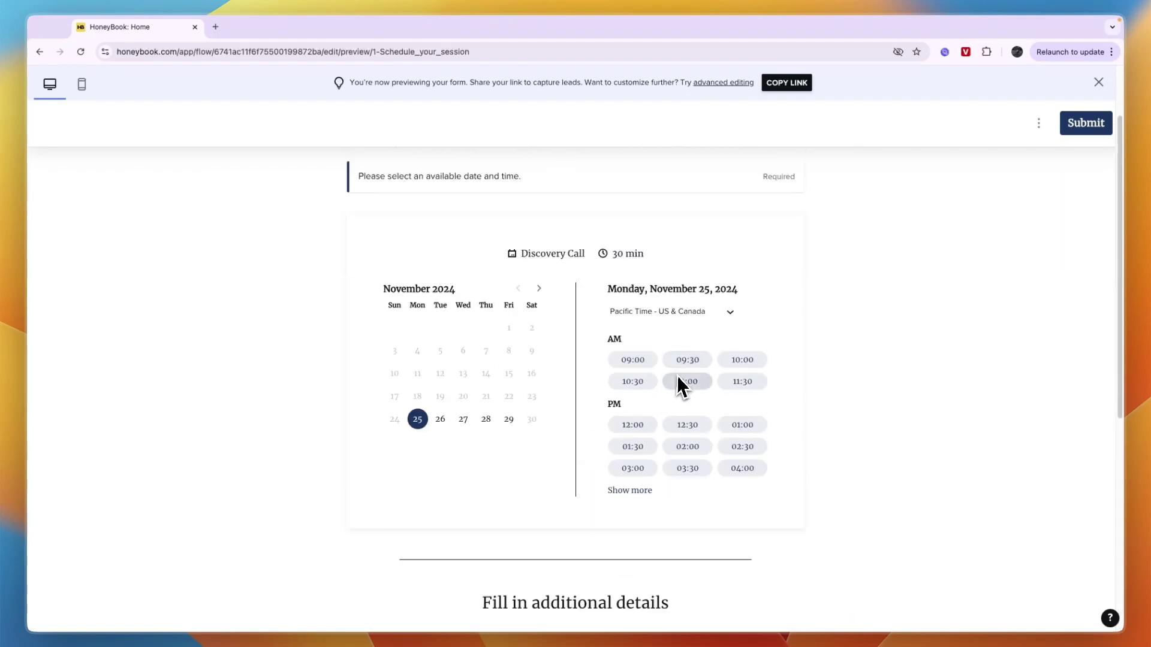
{"action": "scroll", "coordinate": [545, 483], "scroll_direction": "down", "scroll_amount": 8}
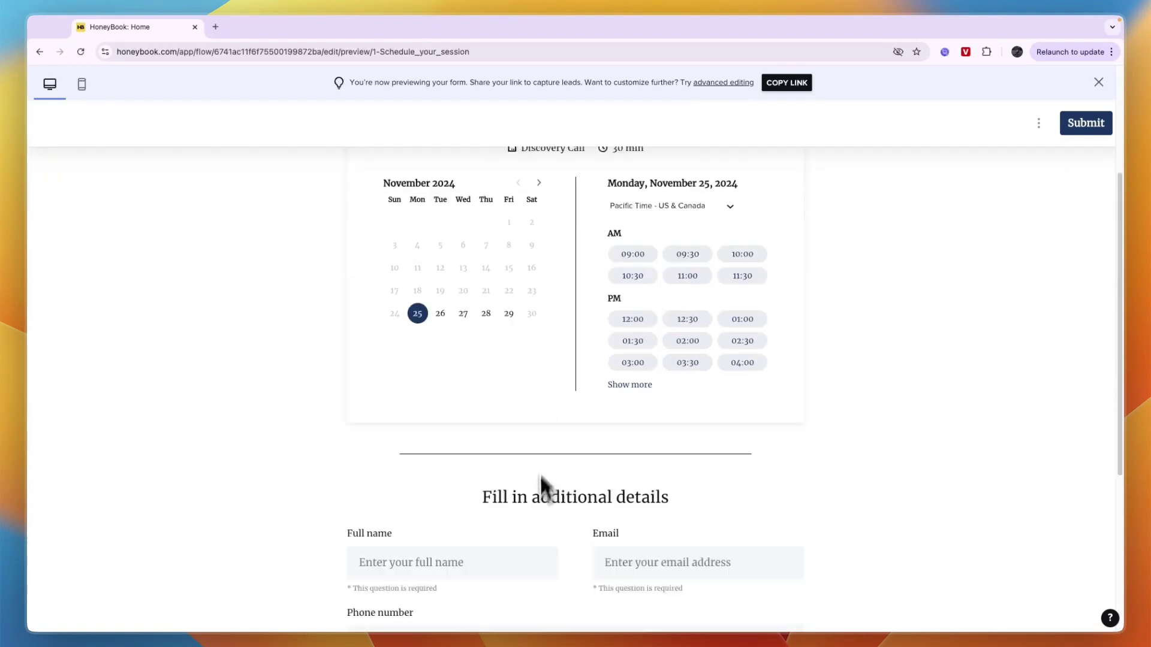
- Switch the scheduler form preview to mobile and examine its calendar, time slots and contact fields
{"action": "scroll", "coordinate": [978, 182], "scroll_direction": "up", "scroll_amount": 15}
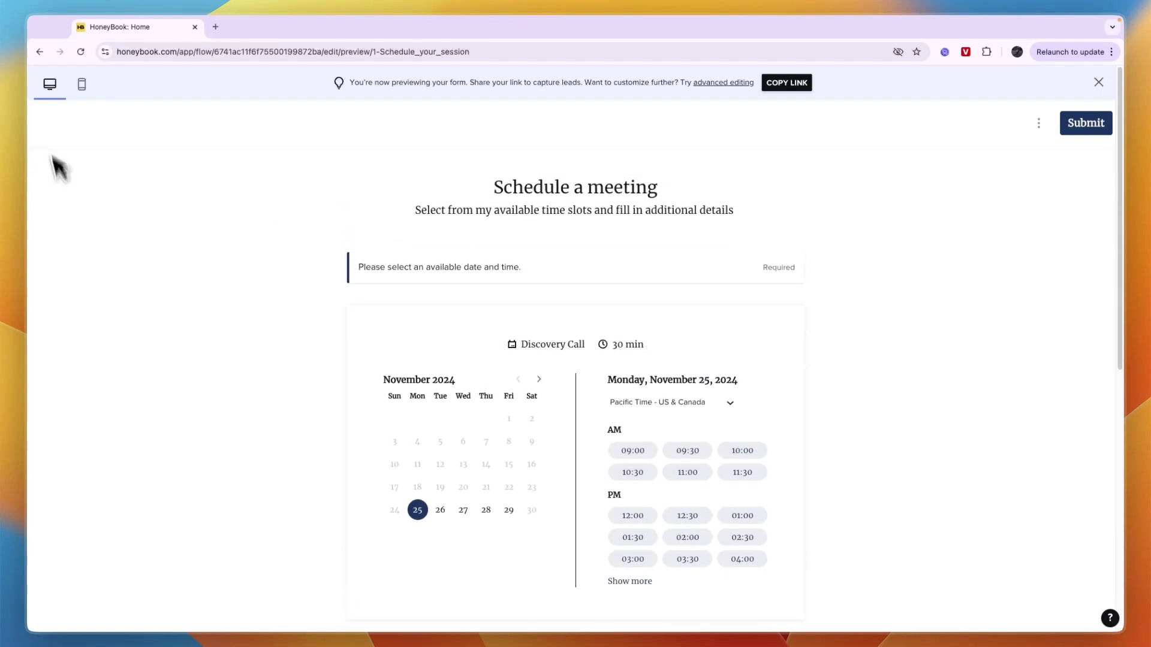
{"action": "left_click", "coordinate": [81, 91]}
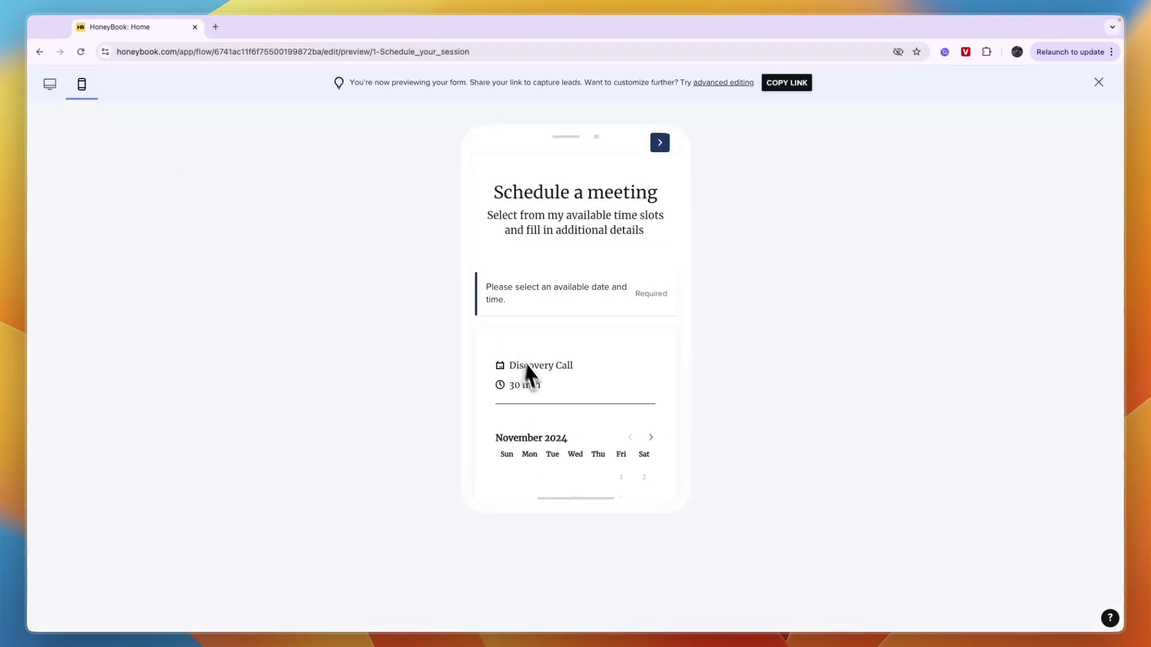
{"action": "scroll", "coordinate": [560, 443], "scroll_direction": "down", "scroll_amount": 5}
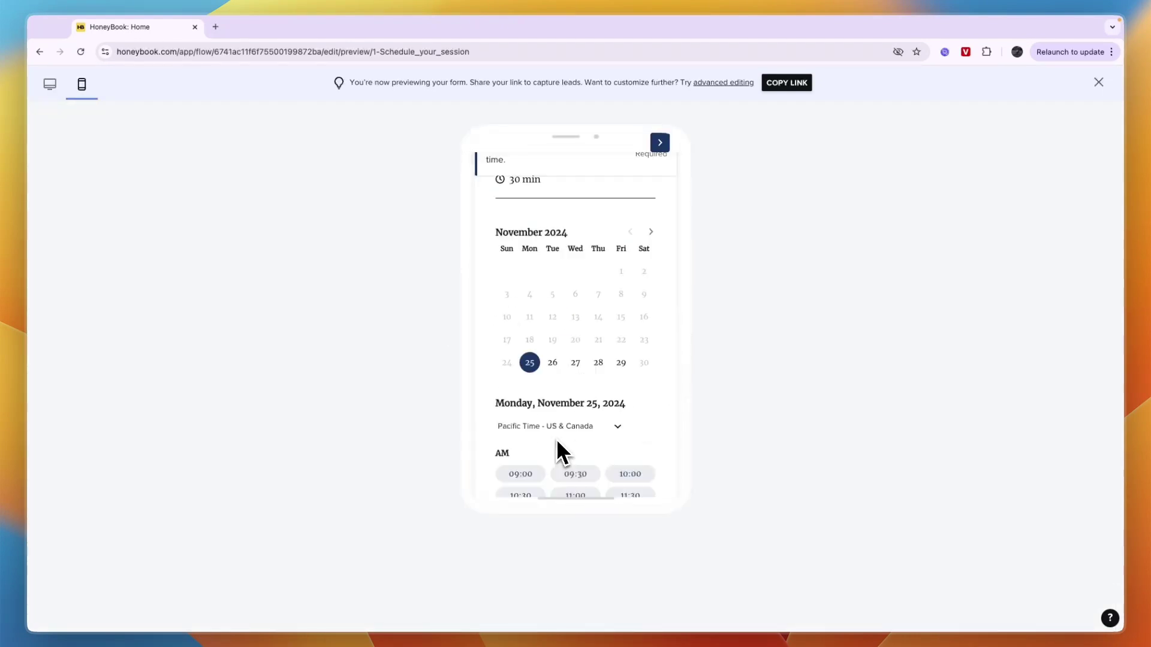
{"action": "left_click", "coordinate": [551, 339]}
{"action": "scroll", "coordinate": [588, 450], "scroll_direction": "down", "scroll_amount": 14}
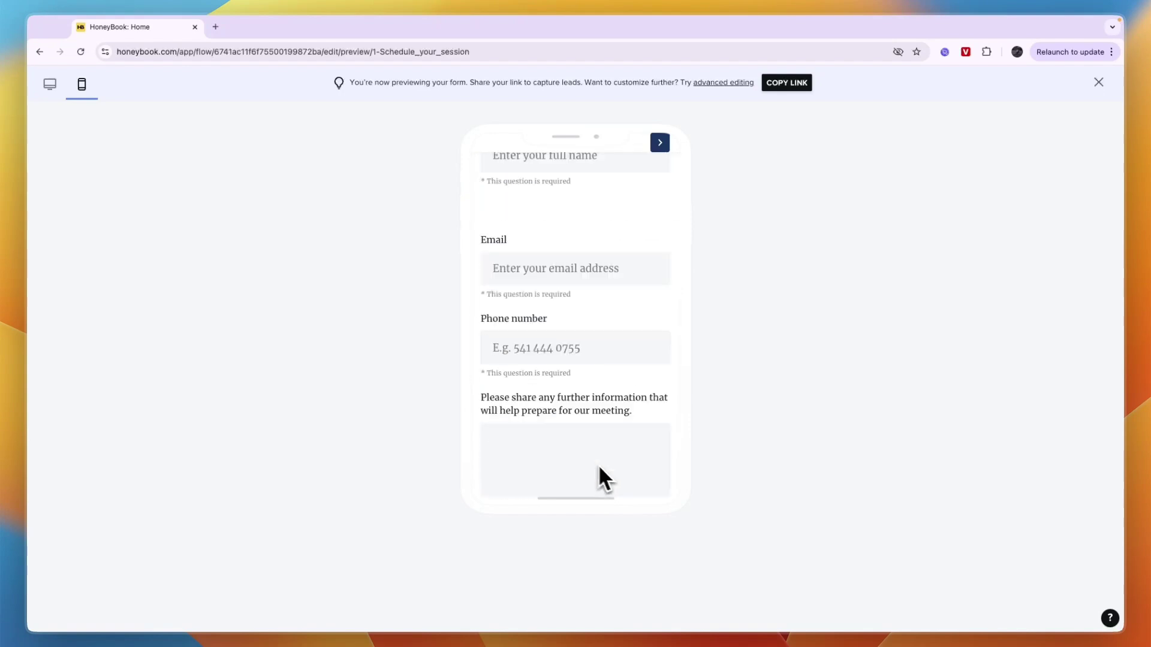
{"action": "scroll", "coordinate": [599, 466], "scroll_direction": "up", "scroll_amount": 12}
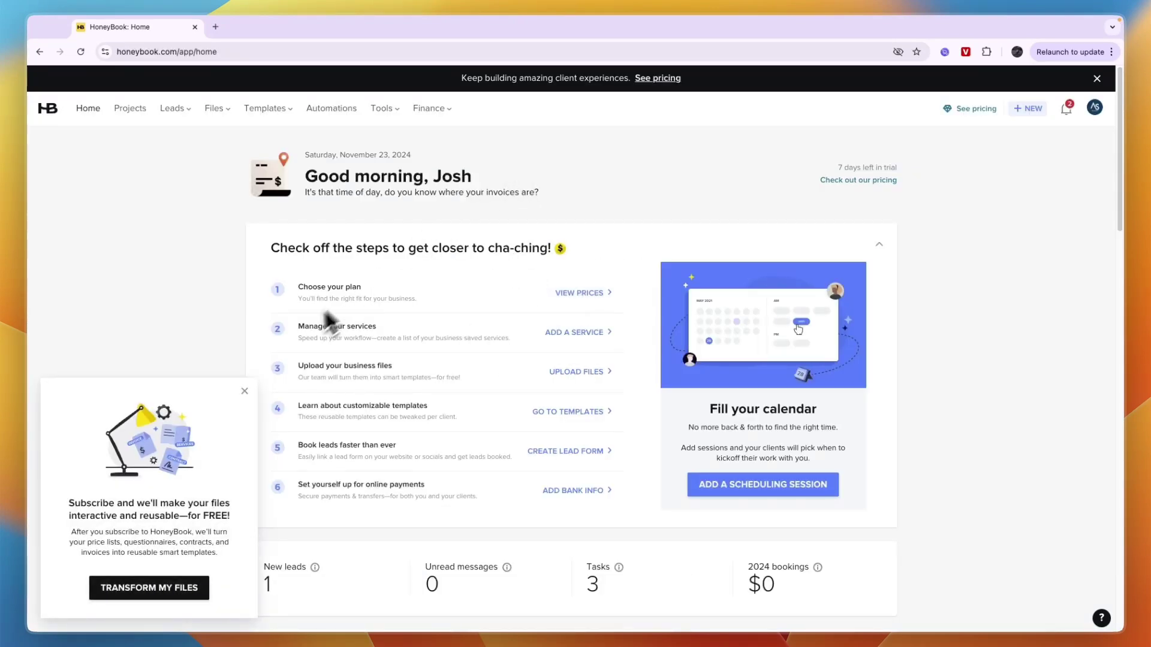
- Dismiss the file transformation offer and show the membership plans with monthly billing
{"action": "left_click", "coordinate": [245, 391]}
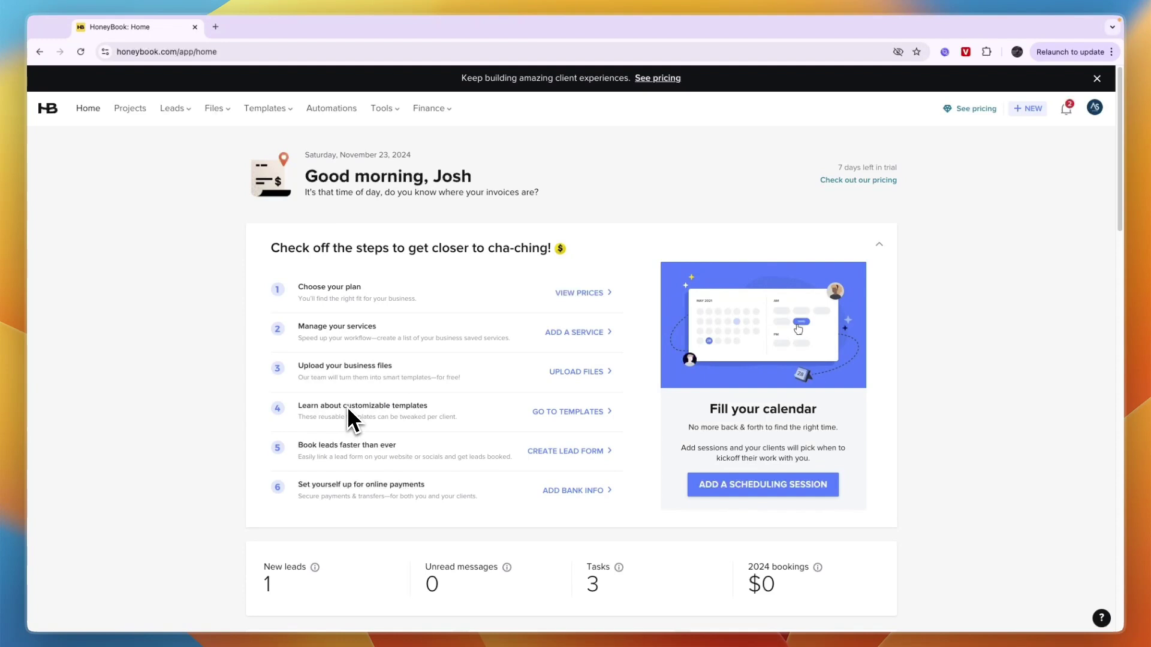
{"action": "left_click", "coordinate": [553, 294]}
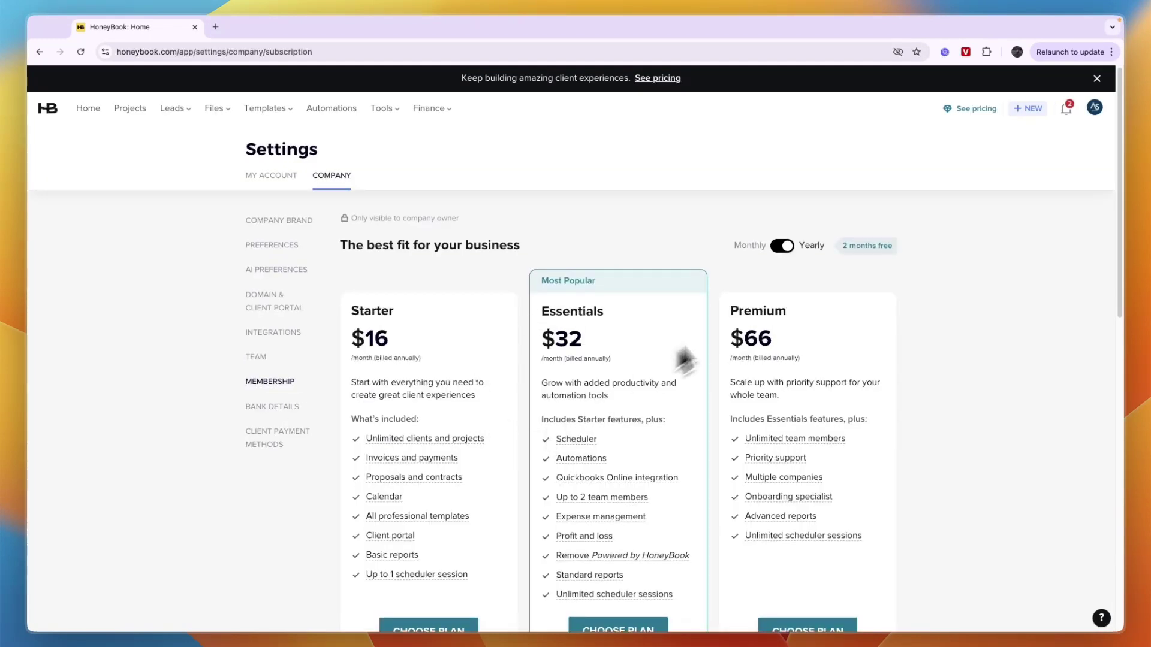
{"action": "left_click", "coordinate": [783, 248]}
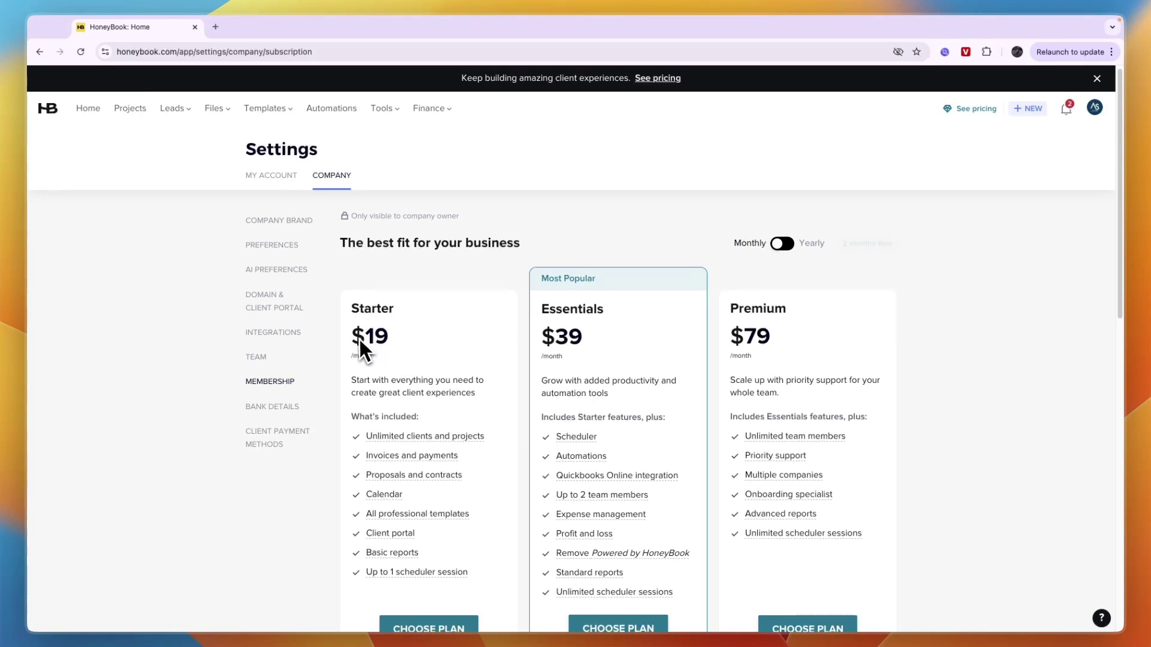
- Compare the monthly prices and included features of the Starter, Essentials and Premium plans
{"action": "left_click_drag", "start_coordinate": [727, 376], "coordinate": [837, 374]}
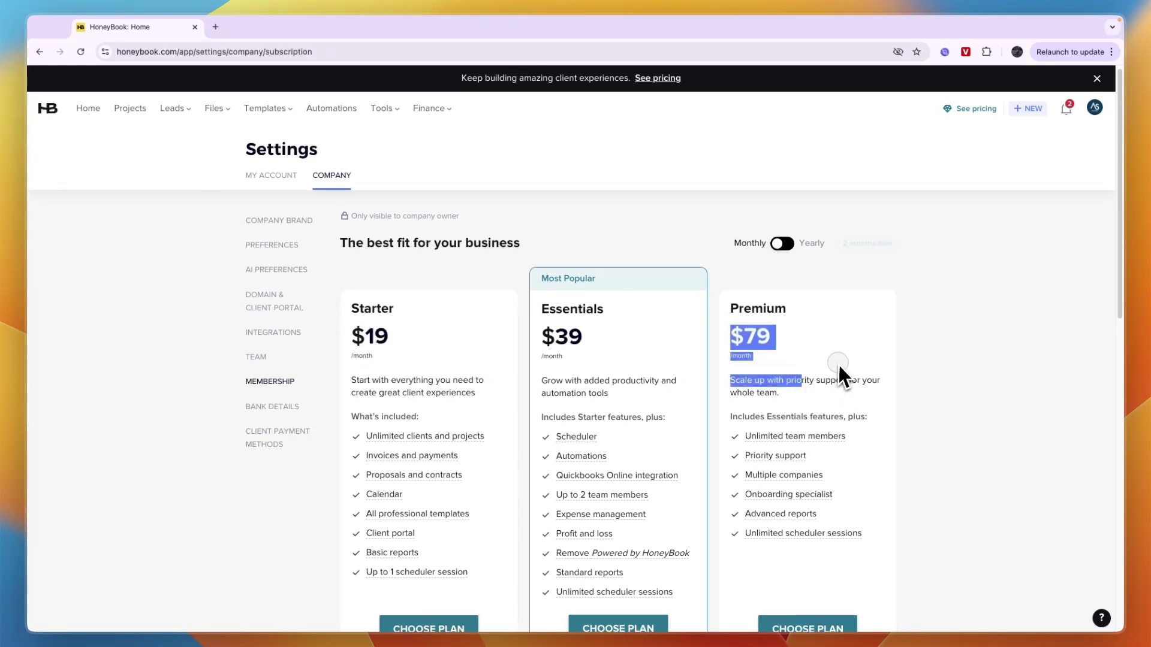
{"action": "left_click", "coordinate": [838, 376]}
{"action": "scroll", "coordinate": [839, 383], "scroll_direction": "down", "scroll_amount": 2}
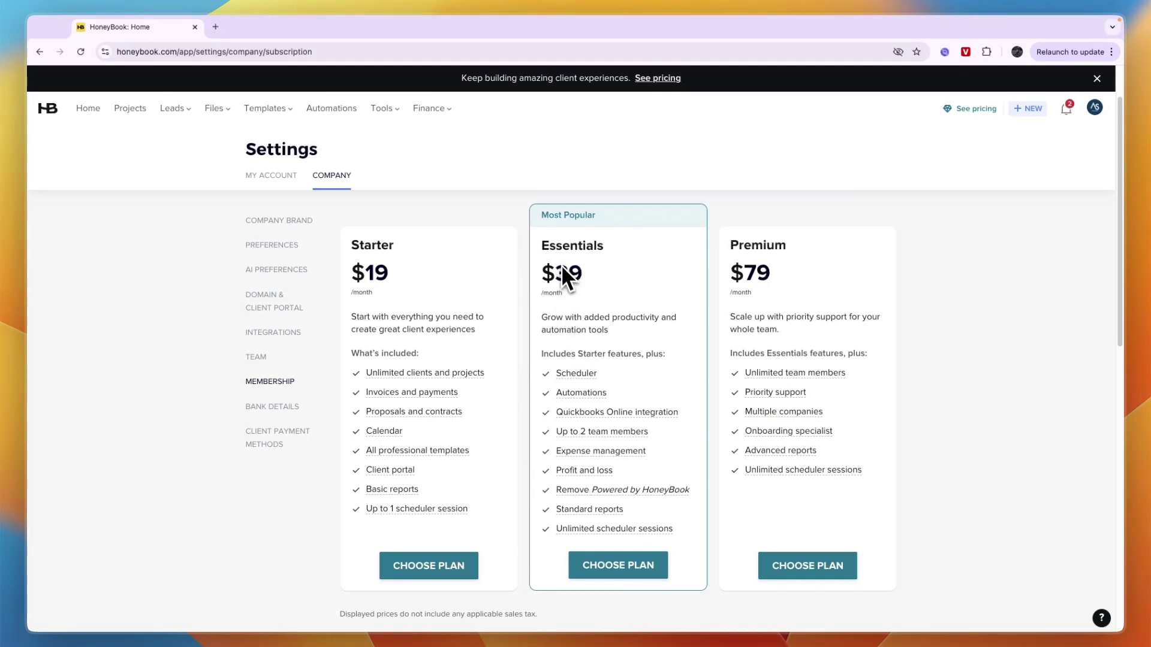
{"action": "mouse_move", "coordinate": [615, 416]}
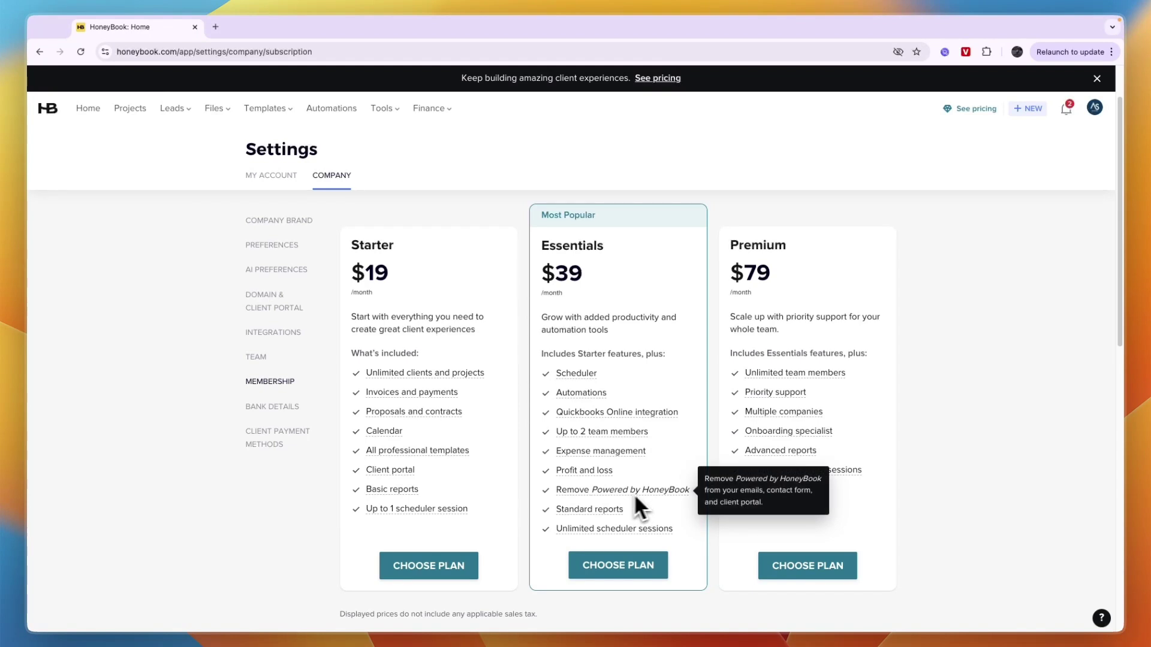
{"action": "scroll", "coordinate": [654, 503], "scroll_direction": "down", "scroll_amount": 3}
{"action": "scroll", "coordinate": [659, 513], "scroll_direction": "down", "scroll_amount": 2}
{"action": "scroll", "coordinate": [665, 509], "scroll_direction": "up", "scroll_amount": 4}
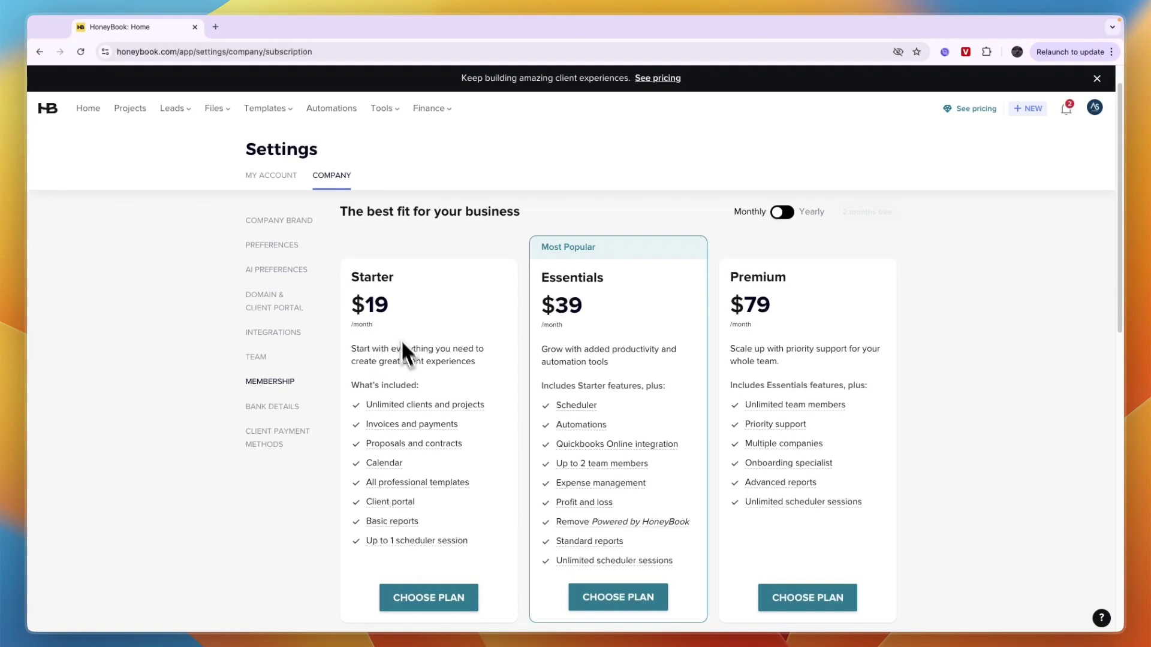
- Return to the home checklist and start a new service named Digital Marketing
{"action": "left_click", "coordinate": [91, 115]}
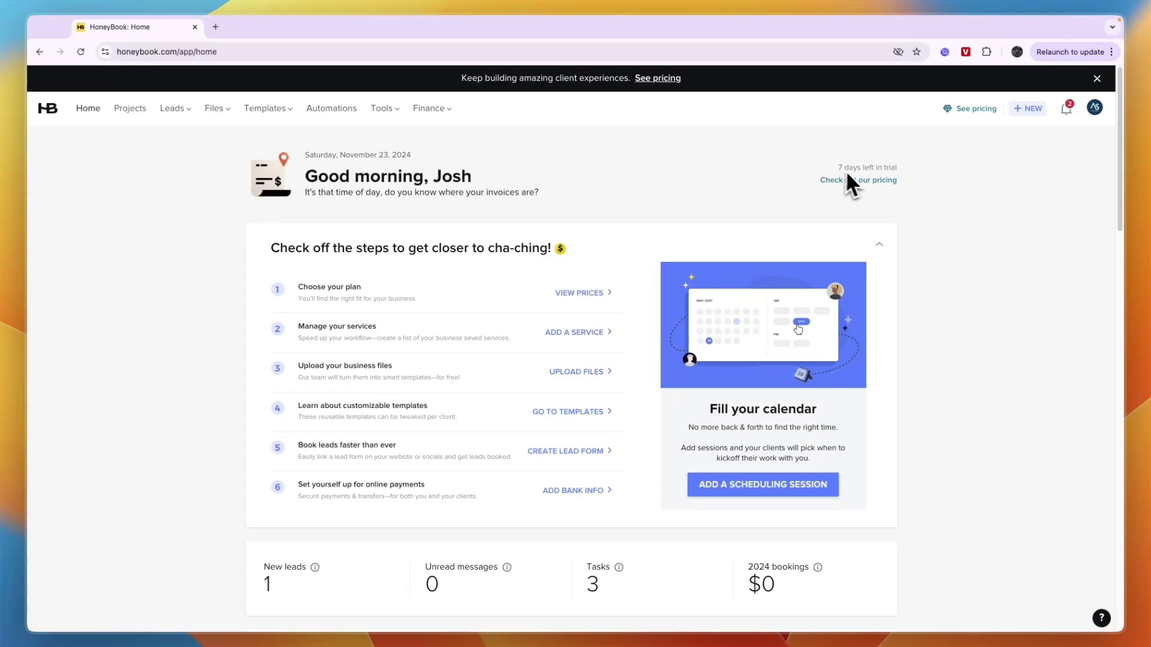
{"action": "triple_click", "coordinate": [311, 326]}
{"action": "left_click", "coordinate": [569, 333]}
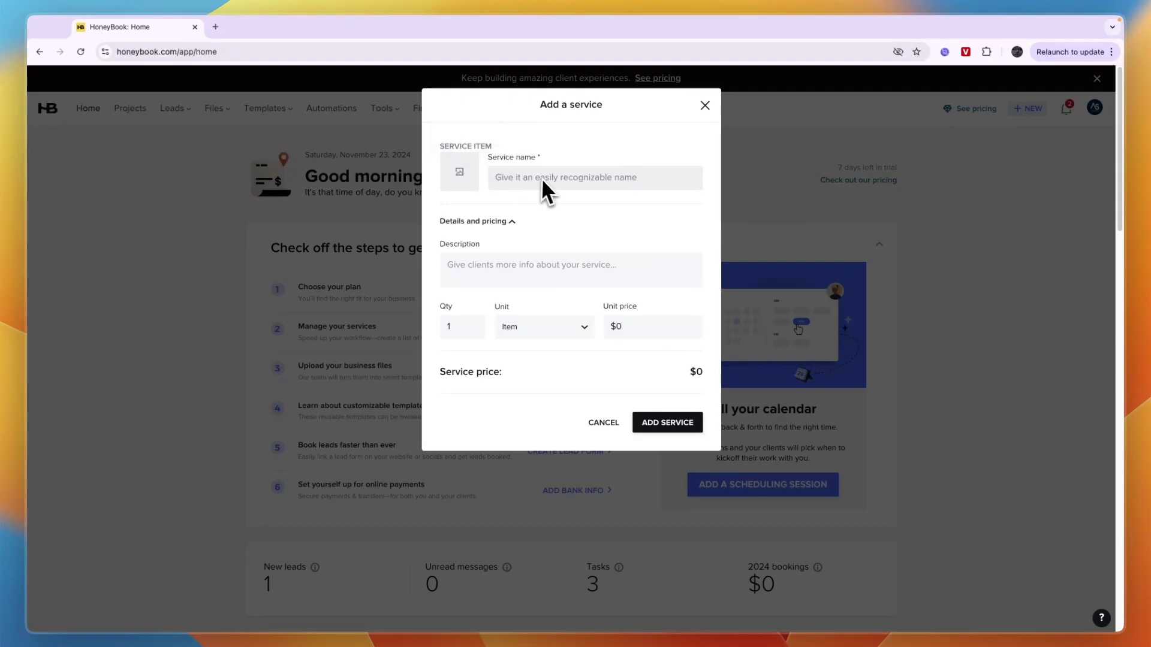
{"action": "type", "text": "Digital Mar"}
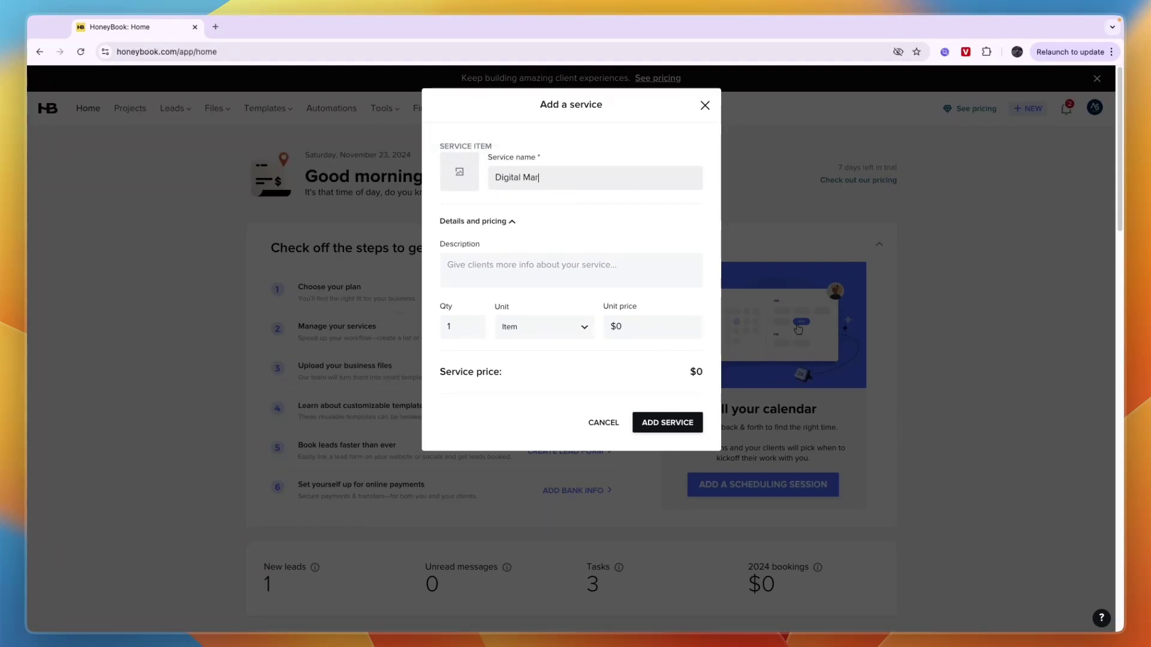
{"action": "type", "text": "keting"}
- Enter "Facebook advertisement" as the service description
{"action": "left_click", "coordinate": [517, 267]}
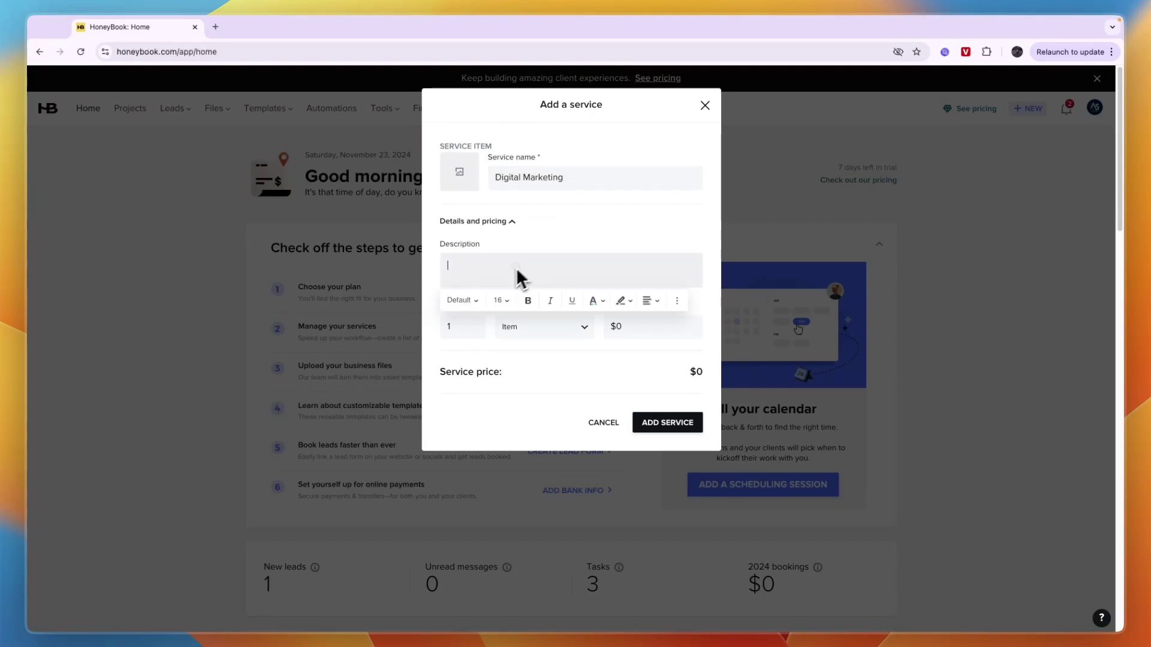
{"action": "left_click", "coordinate": [580, 245]}
{"action": "left_click", "coordinate": [528, 270]}
{"action": "type", "text": "Fac"}
{"action": "type", "text": "ebook advertisement"}
{"action": "left_click", "coordinate": [551, 240]}
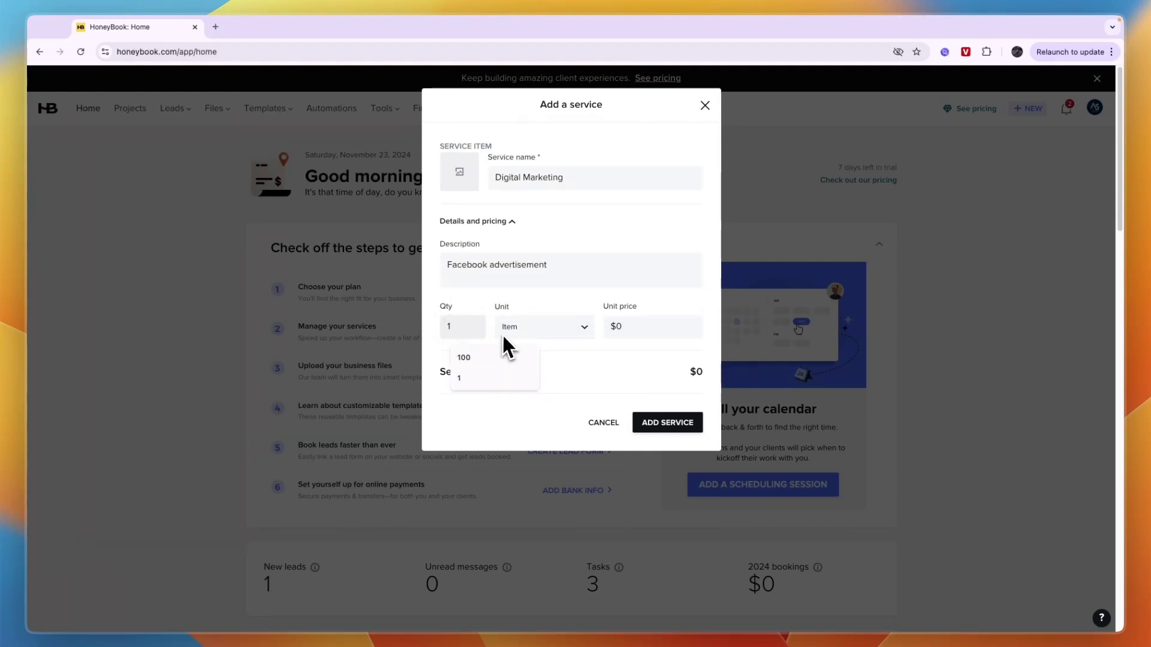
- Set the service's unit to Month and its unit price to $500
{"action": "left_click", "coordinate": [518, 330]}
{"action": "scroll", "coordinate": [527, 375], "scroll_direction": "down", "scroll_amount": 1}
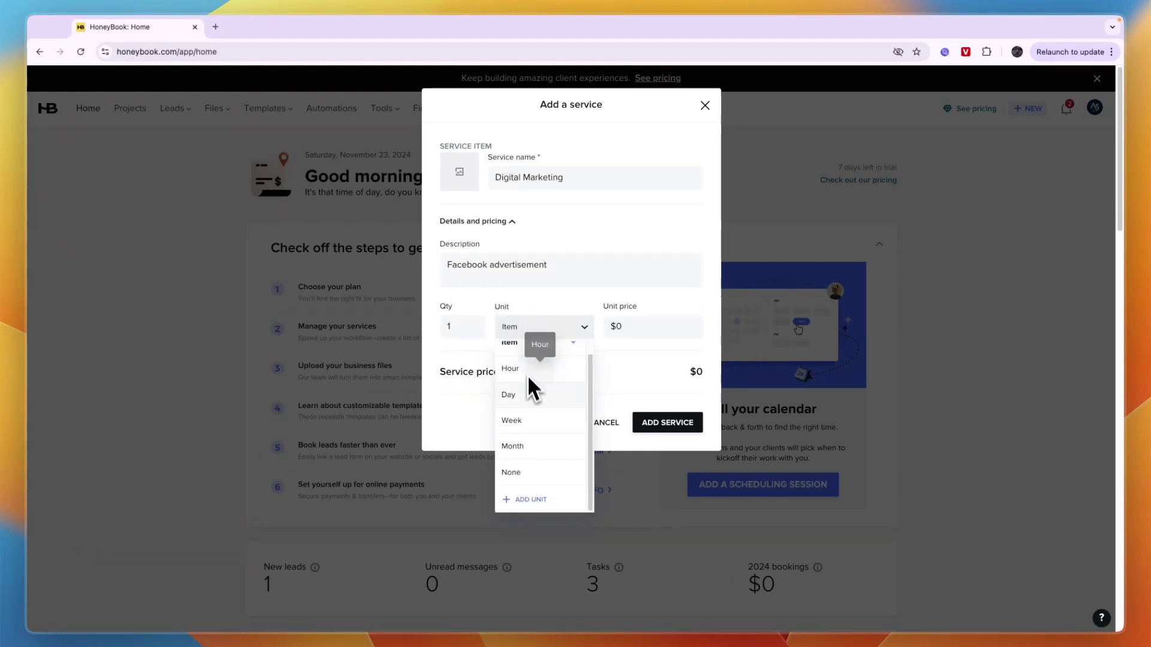
{"action": "left_click", "coordinate": [523, 451]}
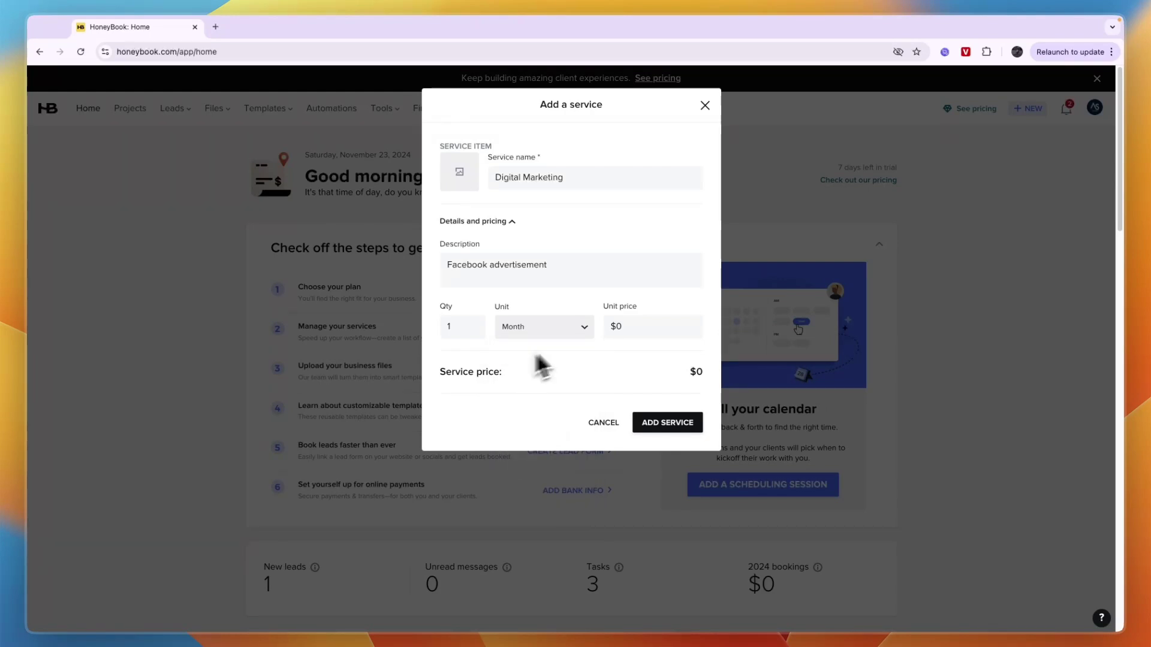
{"action": "left_click", "coordinate": [650, 330]}
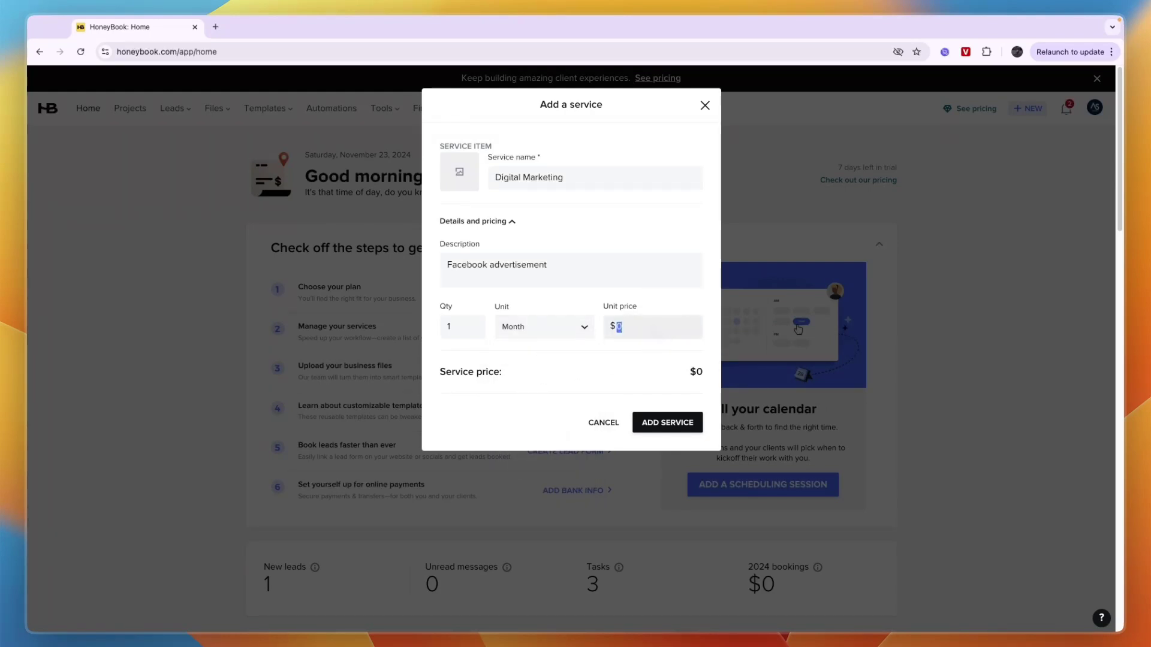
{"action": "type", "text": "500"}
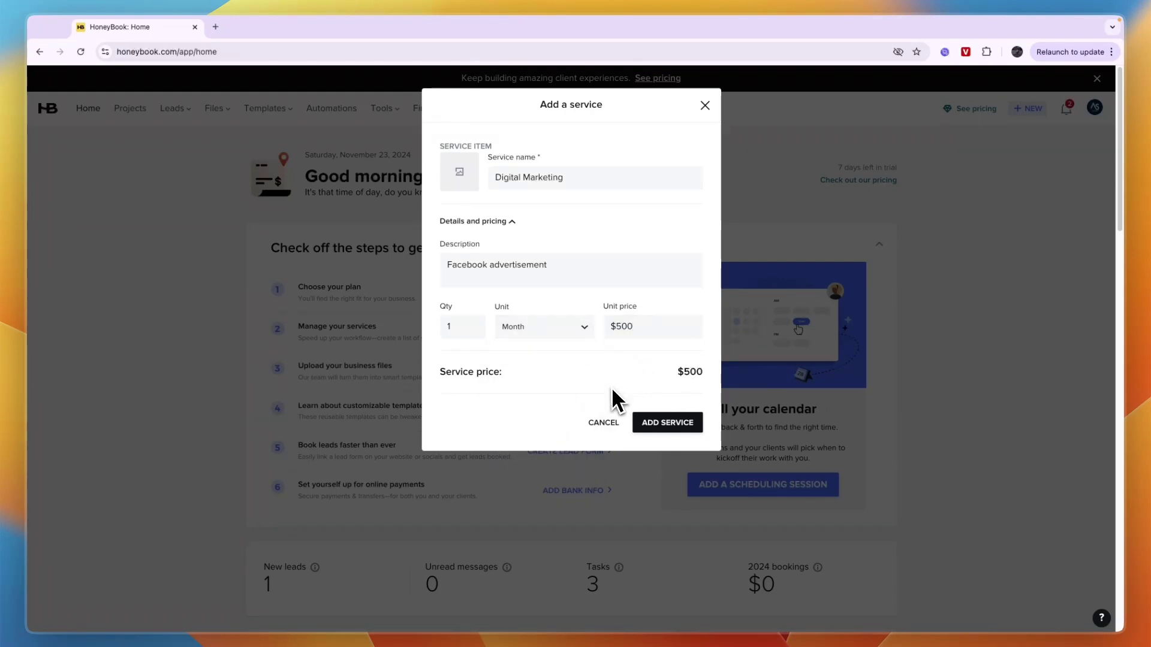
- Add the Digital Marketing service to the saved services and decline sending it in an invoice
{"action": "left_click_drag", "start_coordinate": [502, 376], "coordinate": [440, 373]}
{"action": "left_click_drag", "start_coordinate": [674, 373], "coordinate": [777, 383]}
{"action": "left_click", "coordinate": [670, 387]}
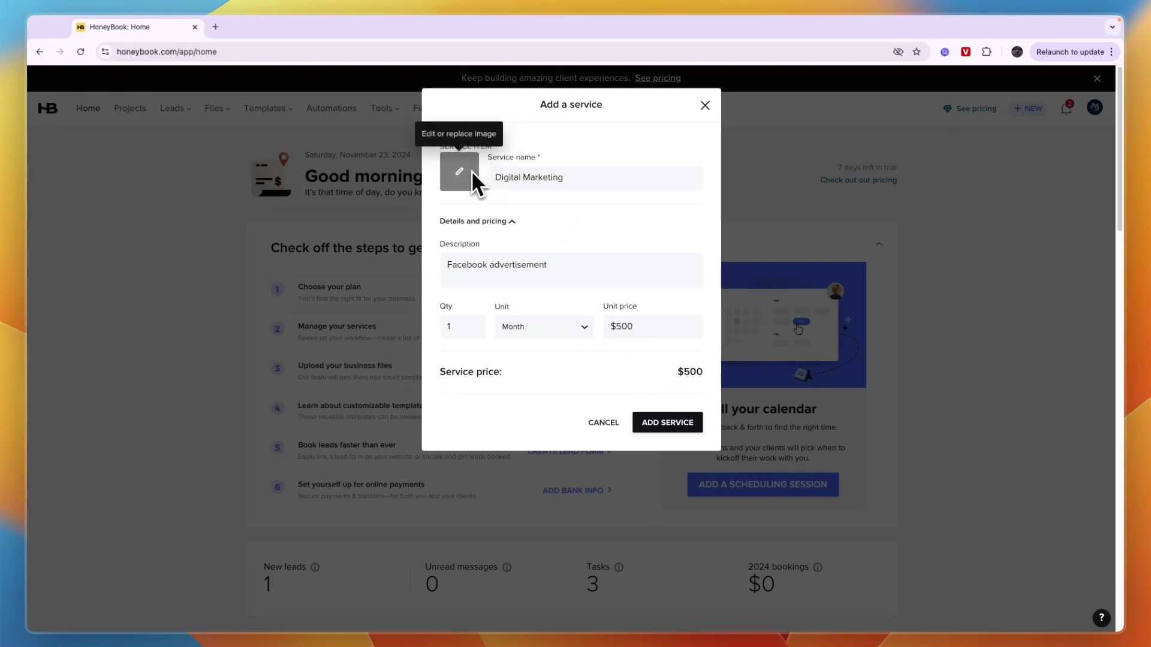
{"action": "left_click", "coordinate": [660, 427]}
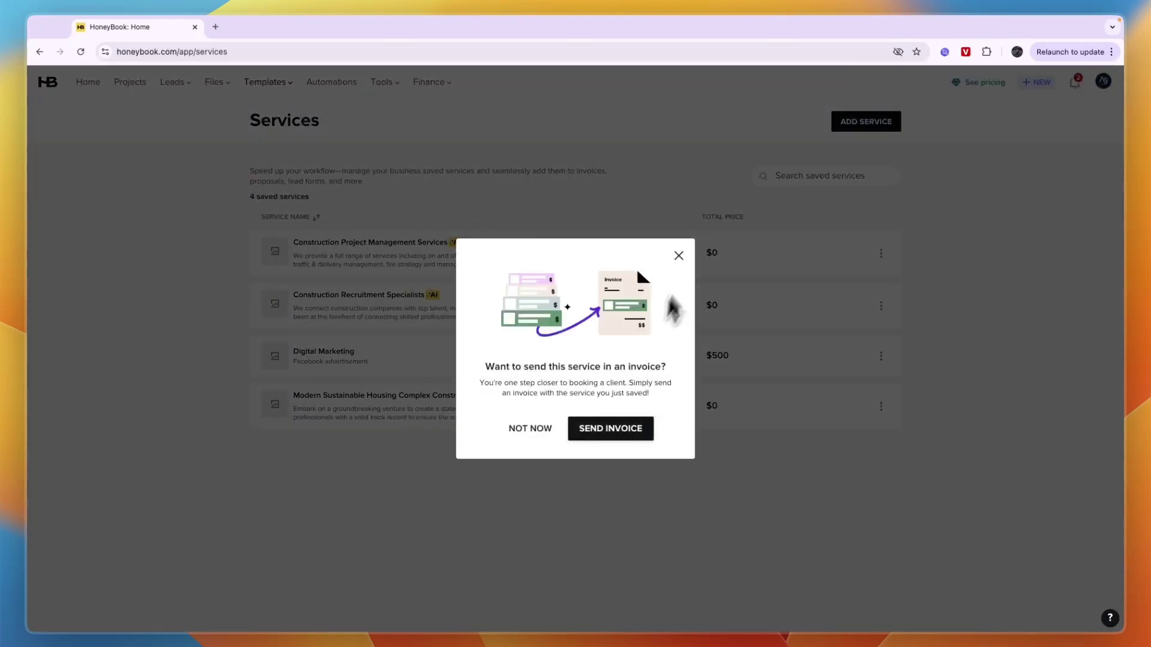
{"action": "left_click", "coordinate": [552, 428]}
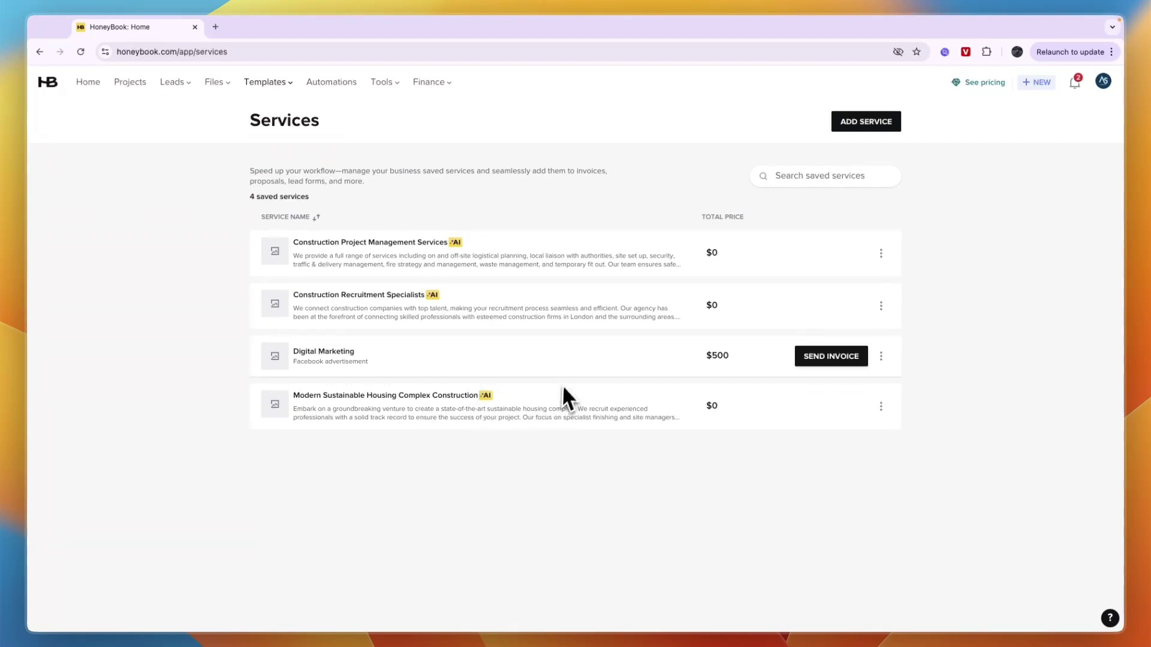
- Open the template gallery from the home checklist, filter it by the Food & Drinks industry and browse the matching templates
{"action": "left_click", "coordinate": [89, 81]}
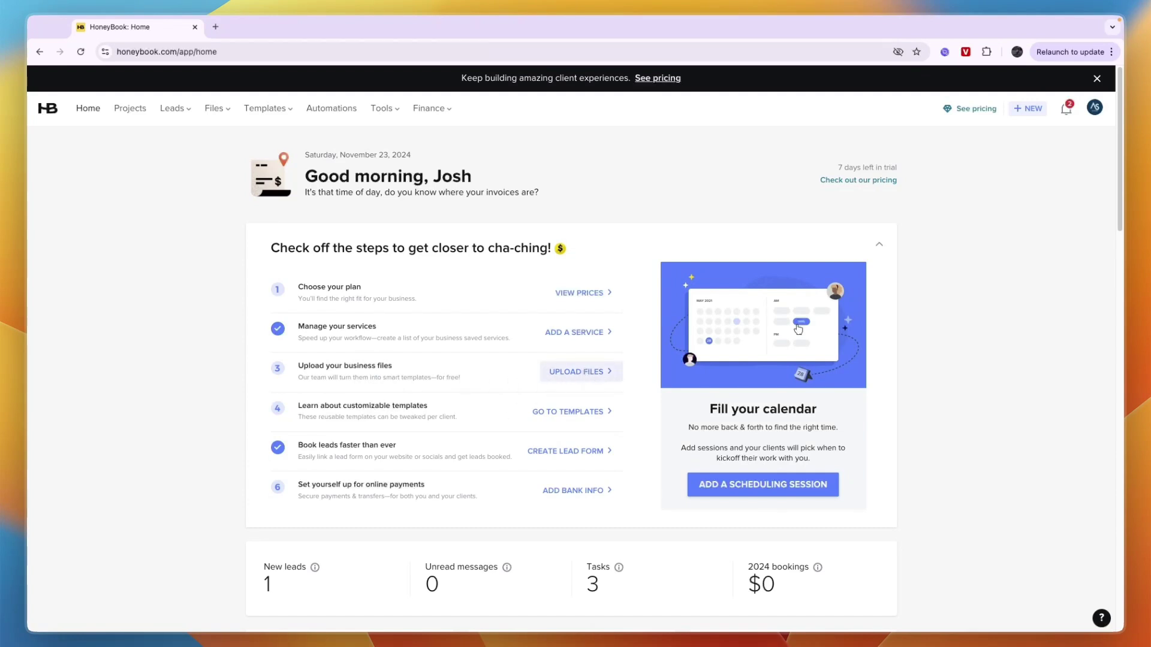
{"action": "left_click", "coordinate": [577, 419]}
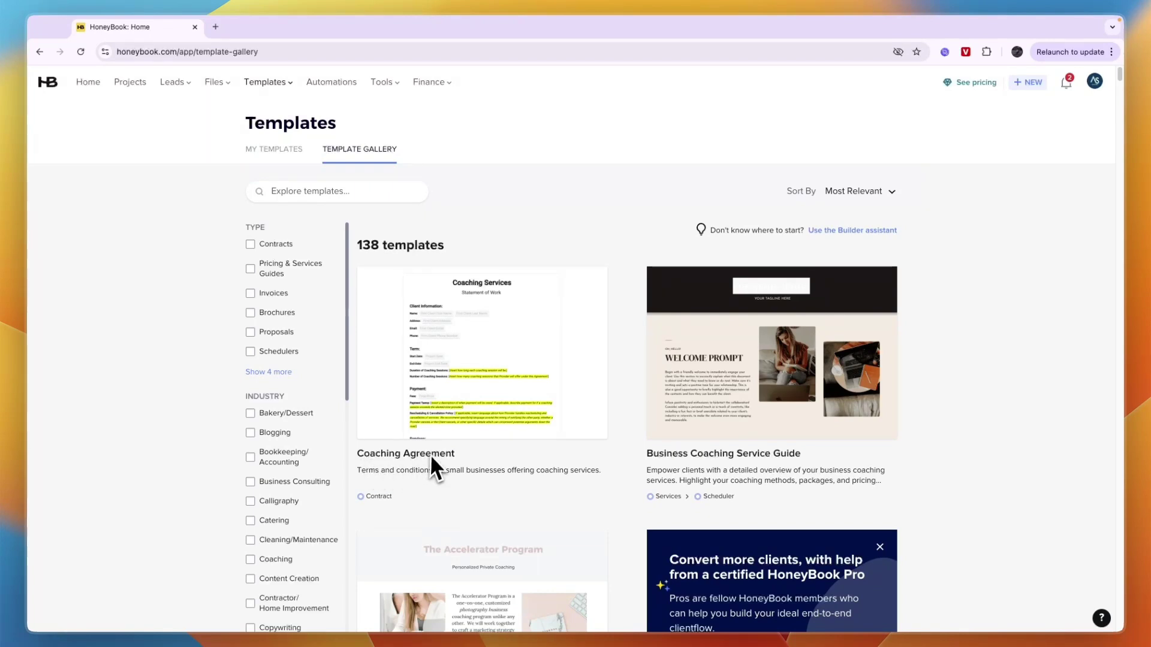
{"action": "scroll", "coordinate": [493, 481], "scroll_direction": "down", "scroll_amount": 3}
{"action": "scroll", "coordinate": [311, 334], "scroll_direction": "down", "scroll_amount": 5}
{"action": "scroll", "coordinate": [308, 323], "scroll_direction": "down", "scroll_amount": 4}
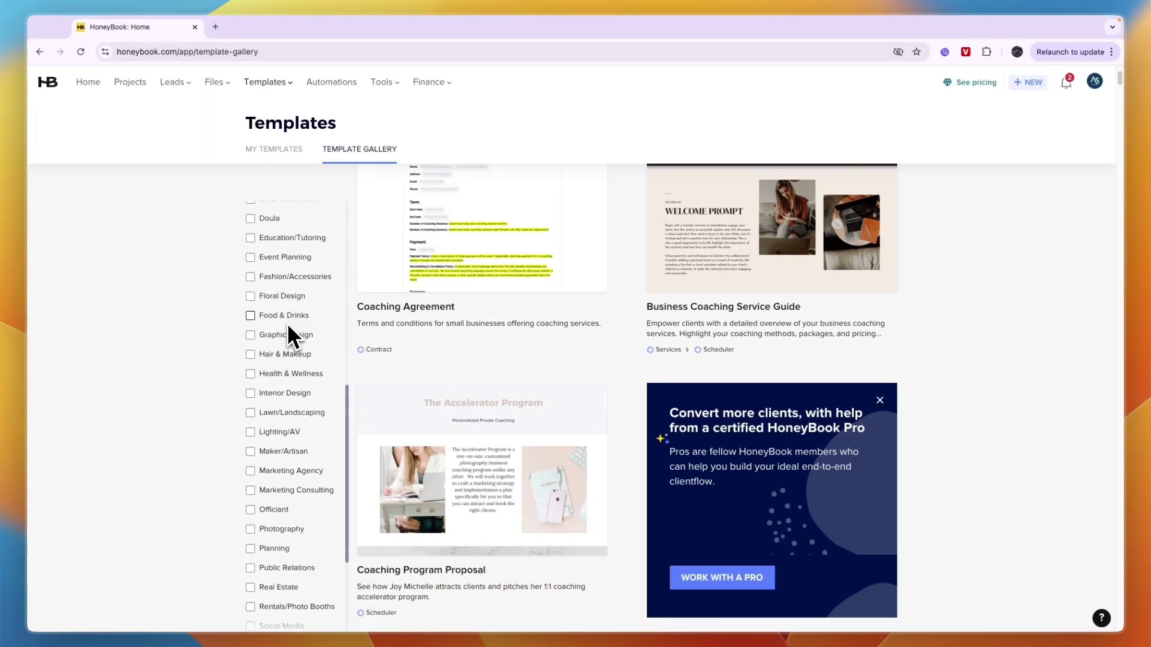
{"action": "left_click", "coordinate": [284, 316]}
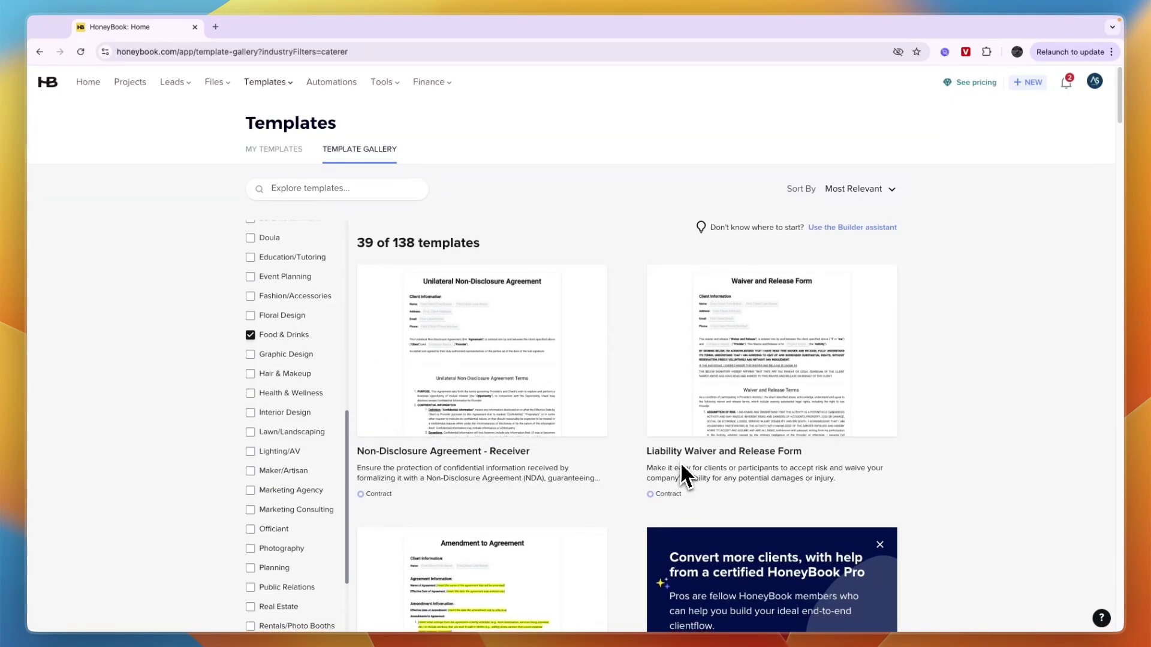
{"action": "scroll", "coordinate": [686, 468], "scroll_direction": "down", "scroll_amount": 5}
{"action": "scroll", "coordinate": [642, 449], "scroll_direction": "down", "scroll_amount": 15}
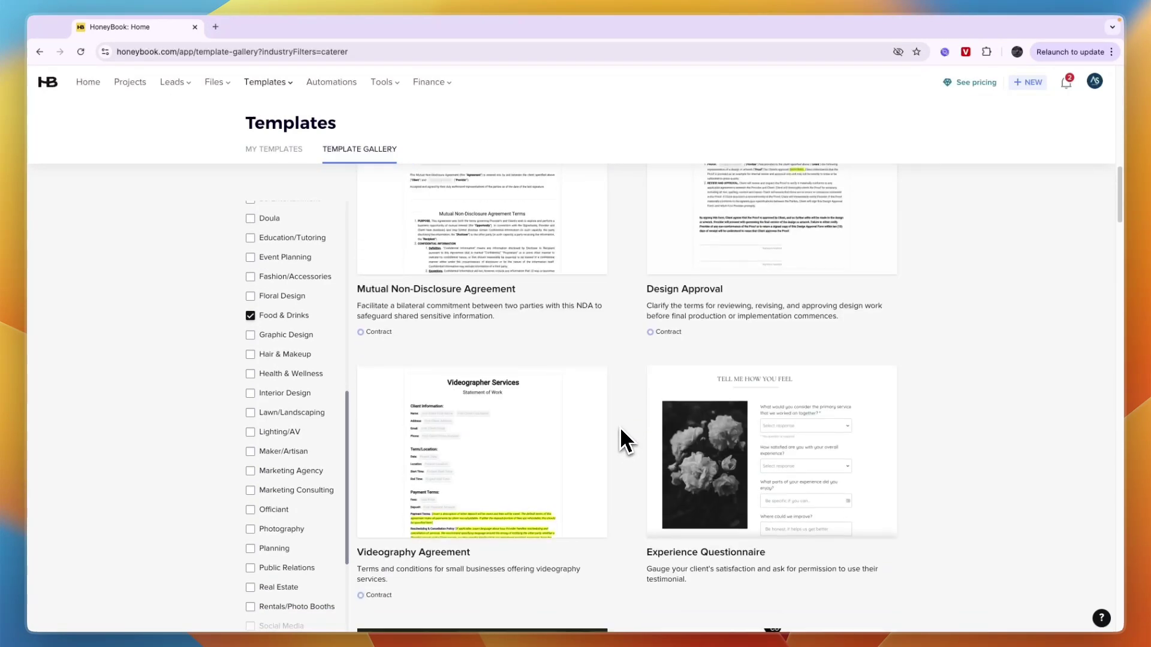
{"action": "scroll", "coordinate": [702, 420], "scroll_direction": "up", "scroll_amount": 20}
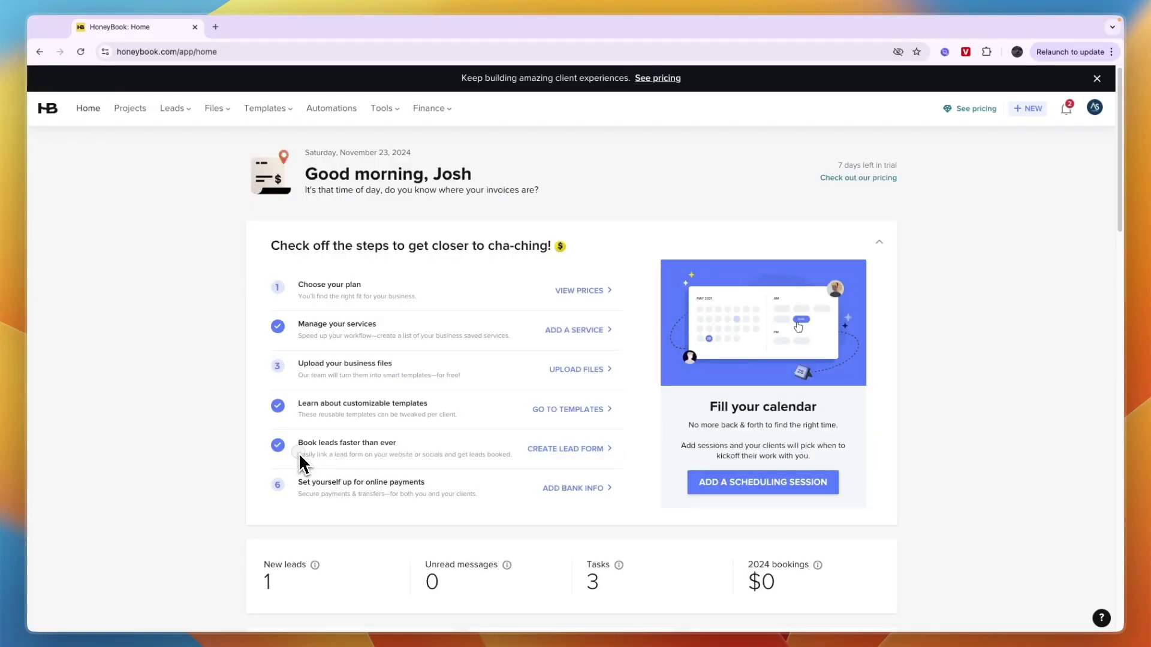
- Review the checklist's lead form item and open the Discovery Call lead form in the editor
{"action": "left_click_drag", "start_coordinate": [300, 454], "coordinate": [373, 453]}
{"action": "left_click", "coordinate": [374, 452]}
{"action": "left_click_drag", "start_coordinate": [298, 455], "coordinate": [457, 456]}
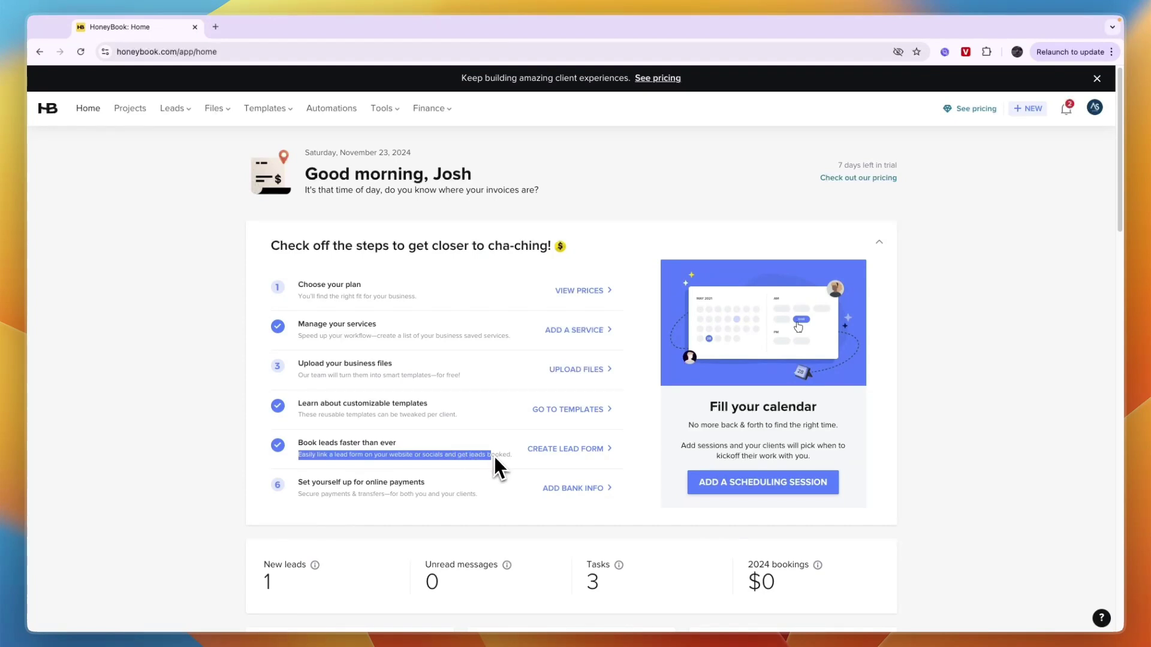
{"action": "left_click", "coordinate": [574, 449]}
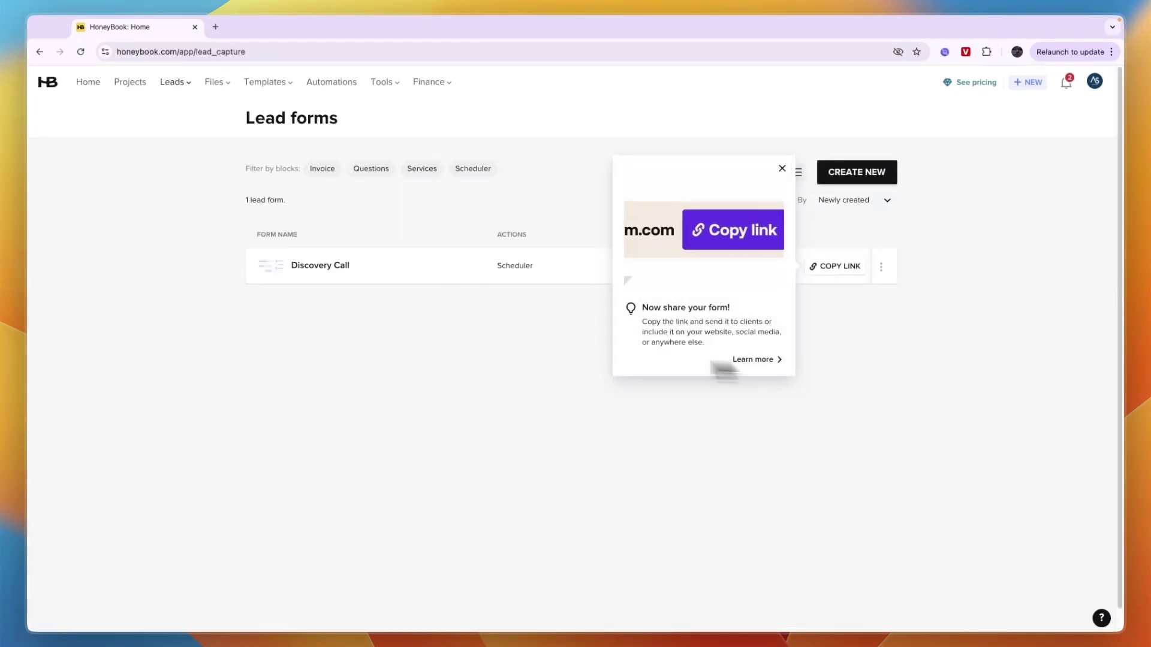
{"action": "left_click", "coordinate": [395, 273]}
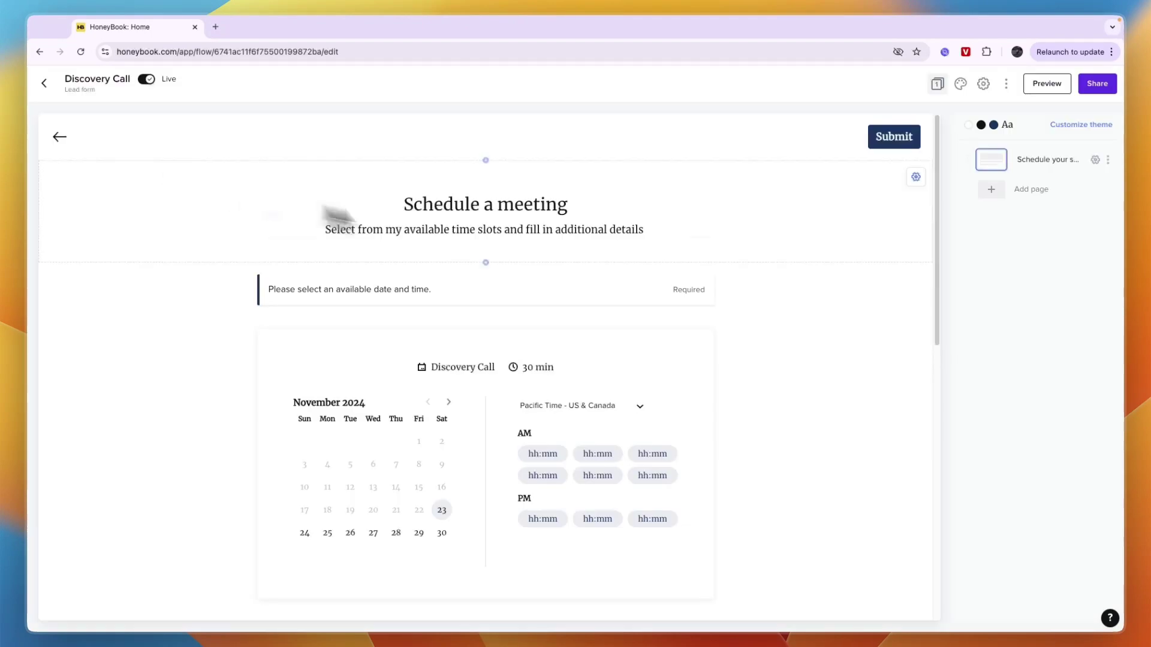
- Leave the Discovery Call editor for the lead forms overview and review the form types offered for a new form
{"action": "left_click", "coordinate": [44, 83]}
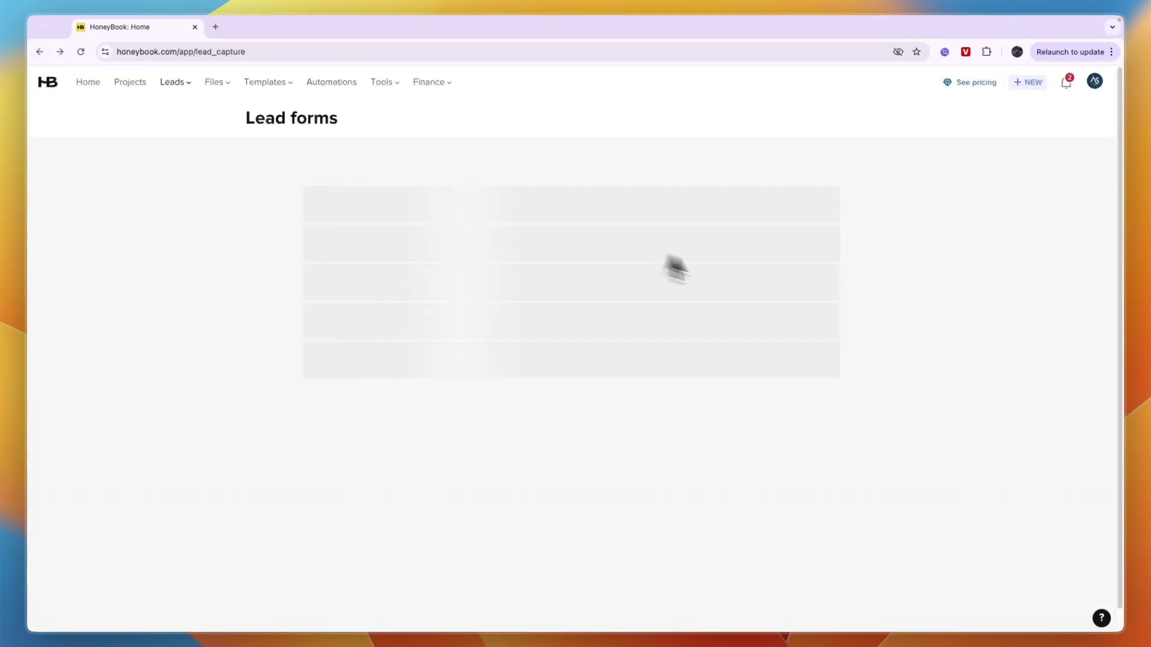
{"action": "left_click", "coordinate": [857, 175]}
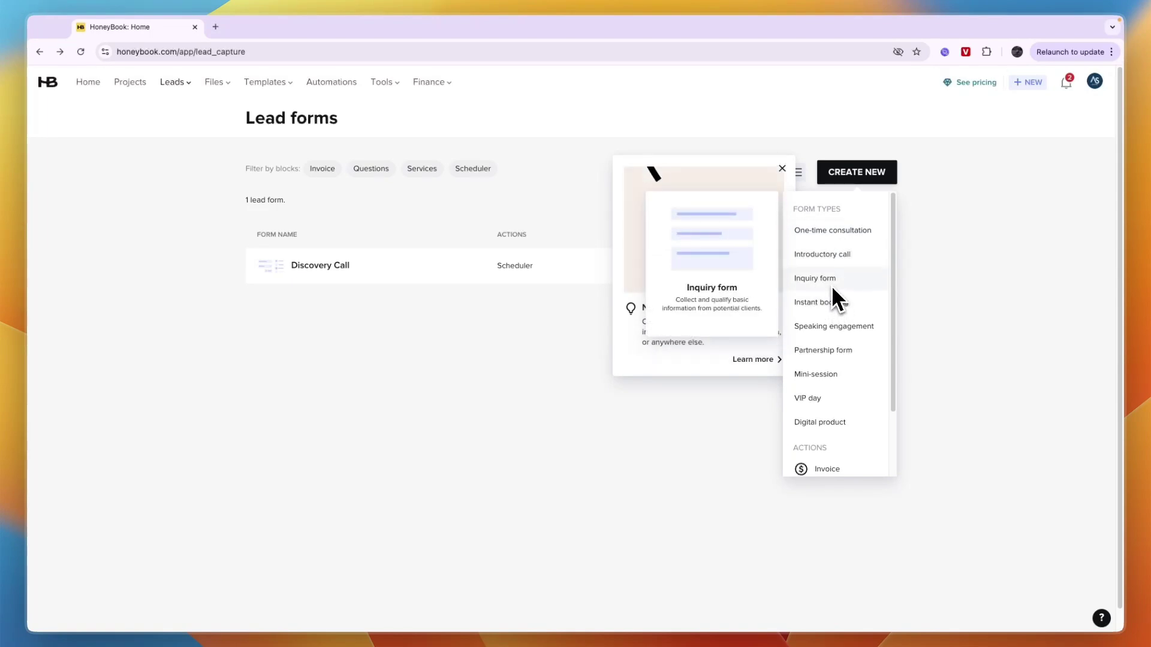
{"action": "scroll", "coordinate": [825, 389], "scroll_direction": "down", "scroll_amount": 5}
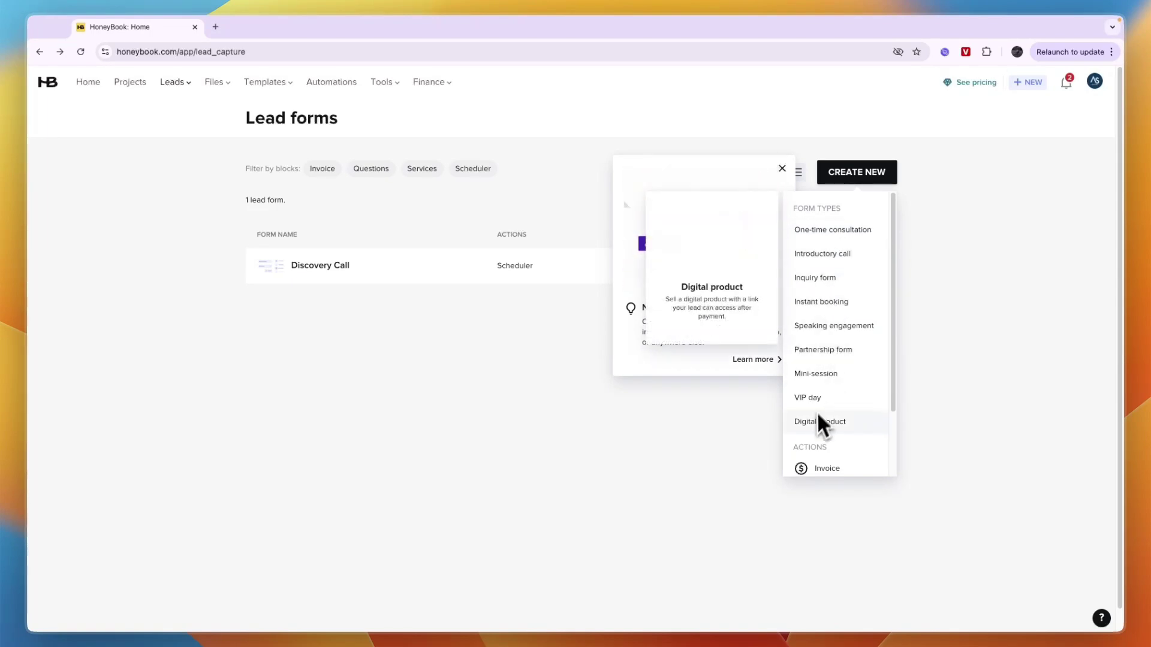
{"action": "scroll", "coordinate": [829, 359], "scroll_direction": "down", "scroll_amount": 1}
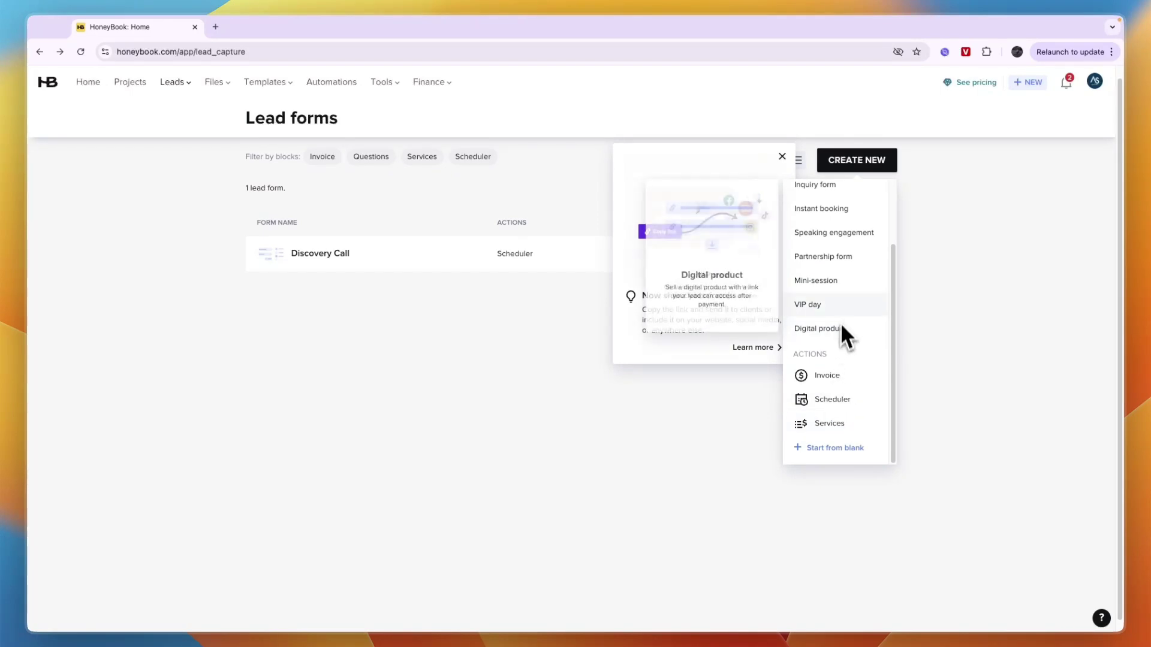
{"action": "scroll", "coordinate": [836, 298], "scroll_direction": "up", "scroll_amount": 3}
- Preview the Inquiry form template and look through its questions down the page
{"action": "left_click", "coordinate": [823, 265]}
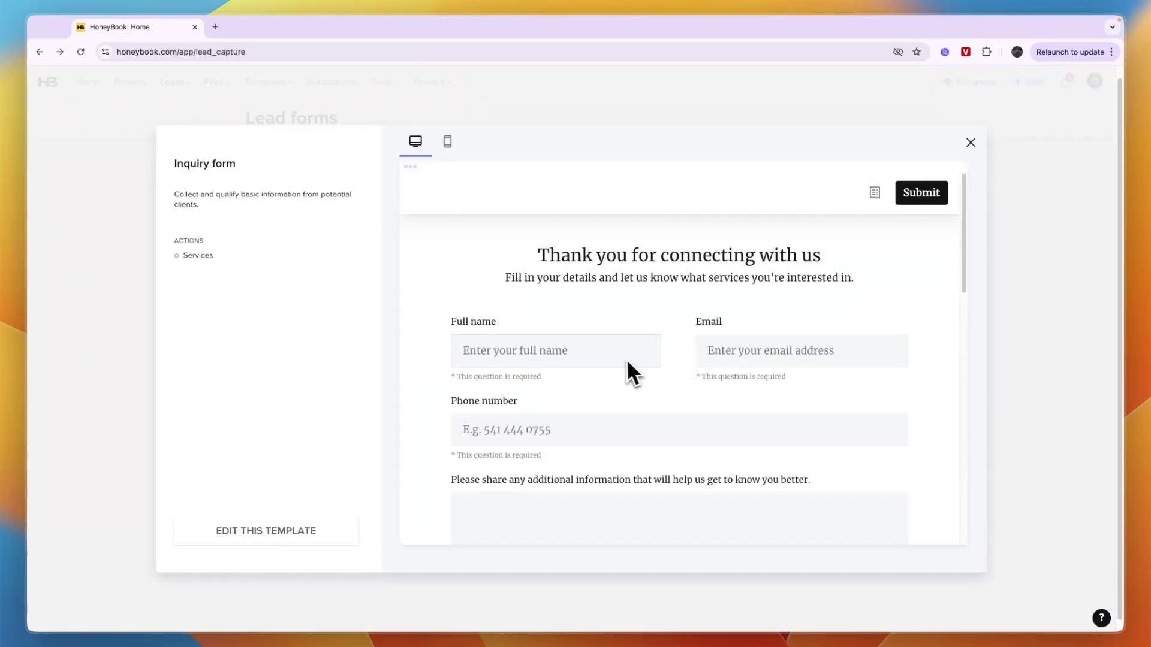
{"action": "scroll", "coordinate": [593, 350], "scroll_direction": "down", "scroll_amount": 1}
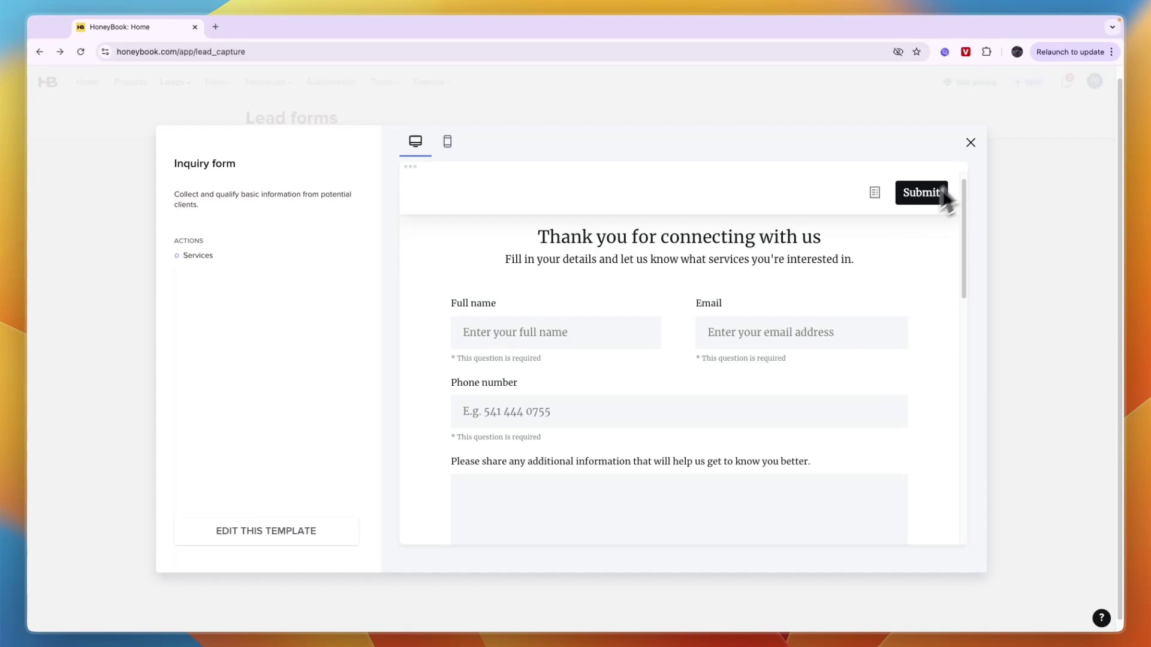
{"action": "scroll", "coordinate": [737, 411], "scroll_direction": "down", "scroll_amount": 10}
{"action": "scroll", "coordinate": [809, 360], "scroll_direction": "down", "scroll_amount": 3}
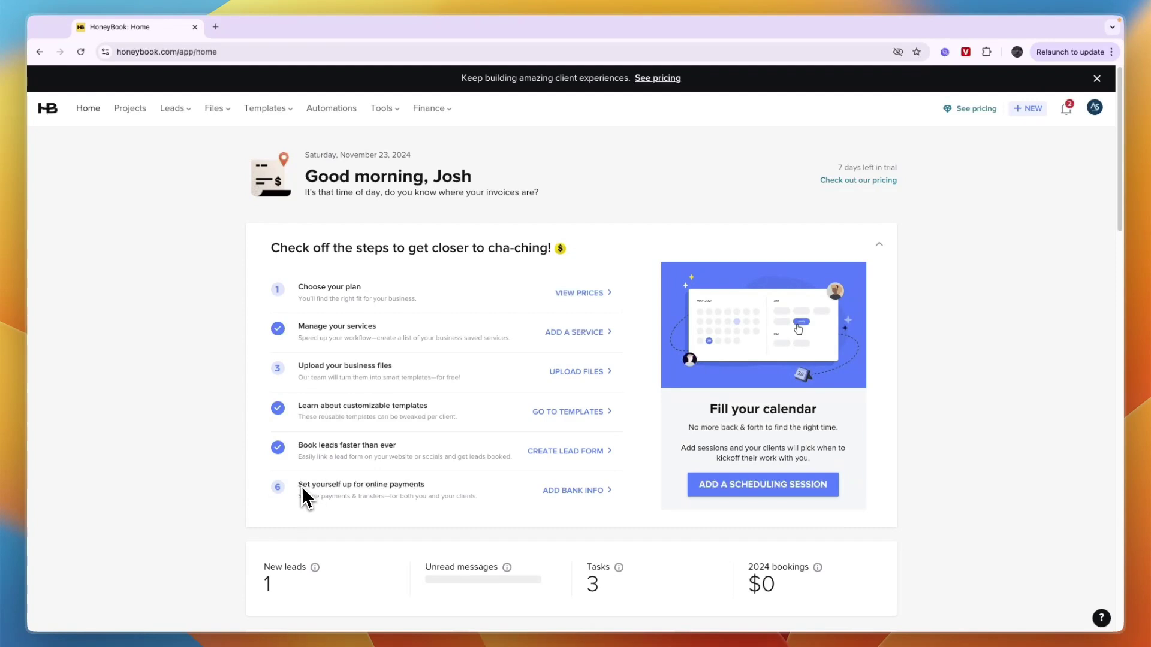
- Open the bank setup from the checklist's online payments item, view the Individual business details form and close it unfilled
{"action": "left_click_drag", "start_coordinate": [299, 485], "coordinate": [427, 483]}
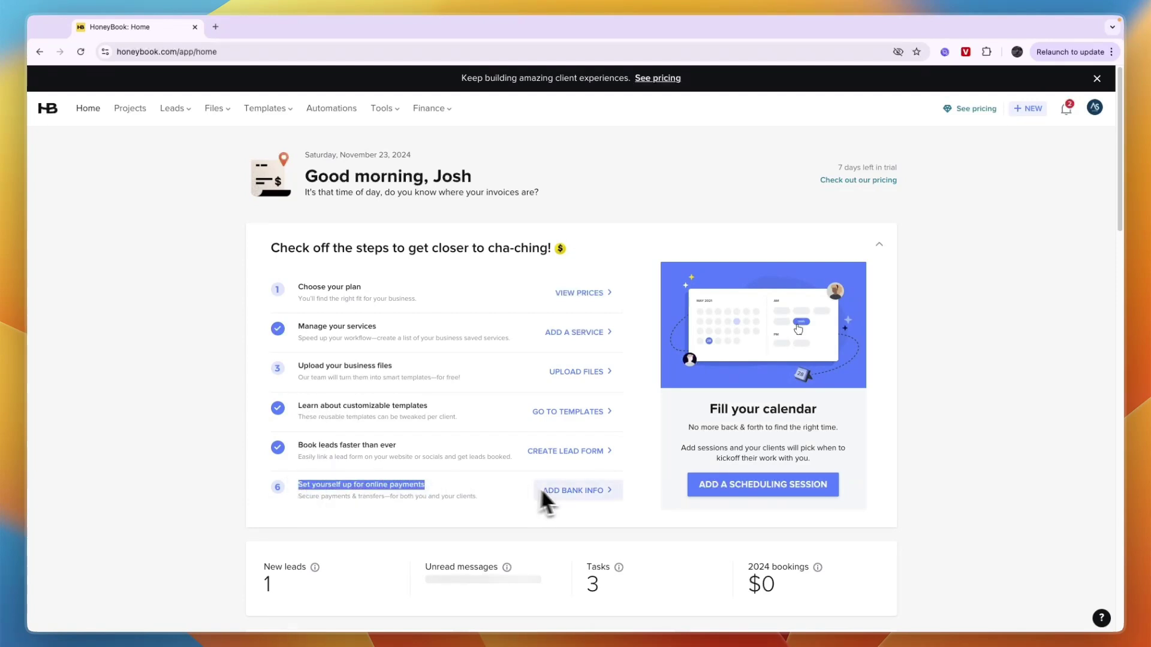
{"action": "left_click", "coordinate": [568, 491]}
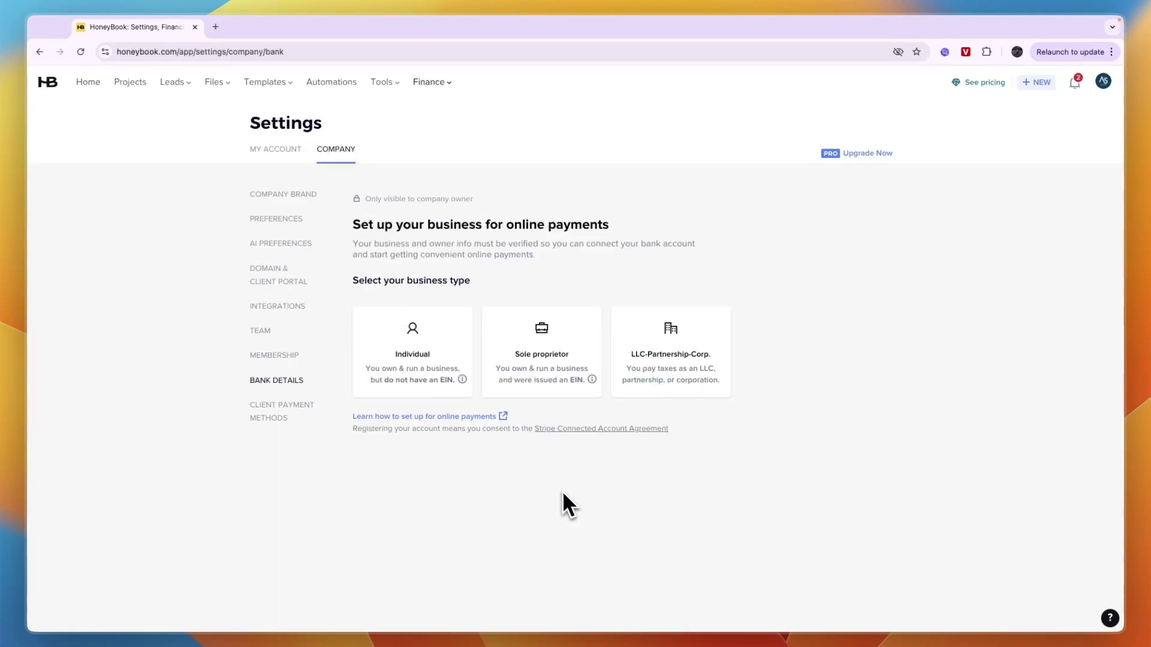
{"action": "left_click_drag", "start_coordinate": [353, 281], "coordinate": [467, 295]}
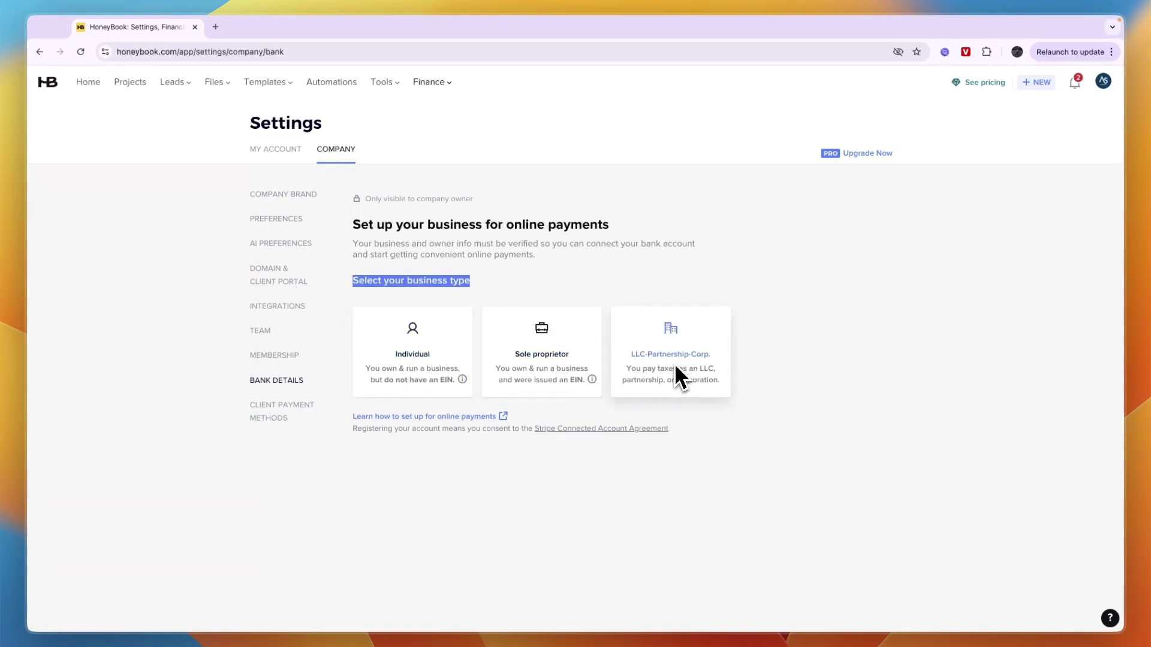
{"action": "left_click", "coordinate": [420, 369]}
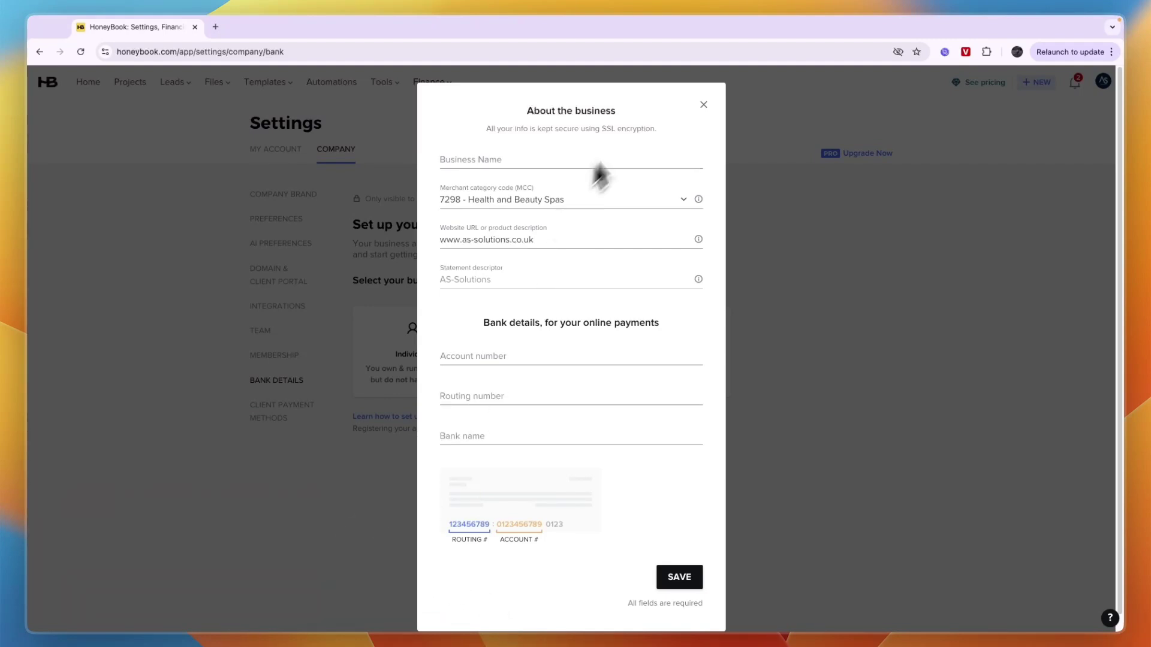
{"action": "left_click", "coordinate": [703, 106]}
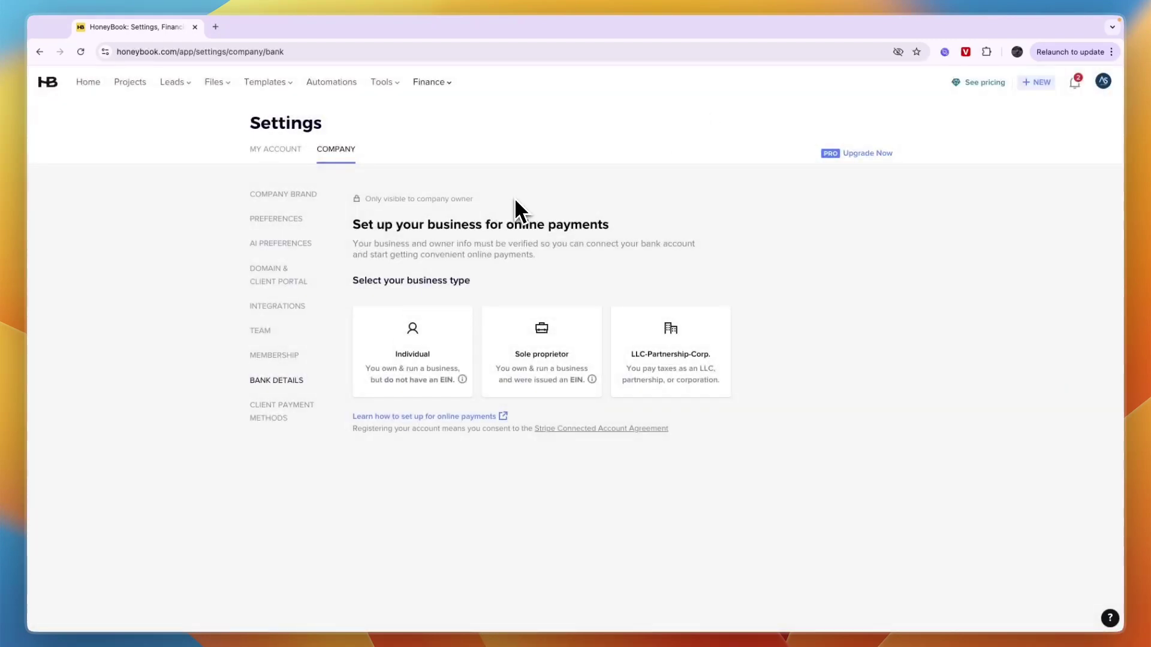
- Review the client payment methods settings, examining the ACH and card processing fees, card-on-file payments and instant deposit
{"action": "left_click", "coordinate": [306, 412]}
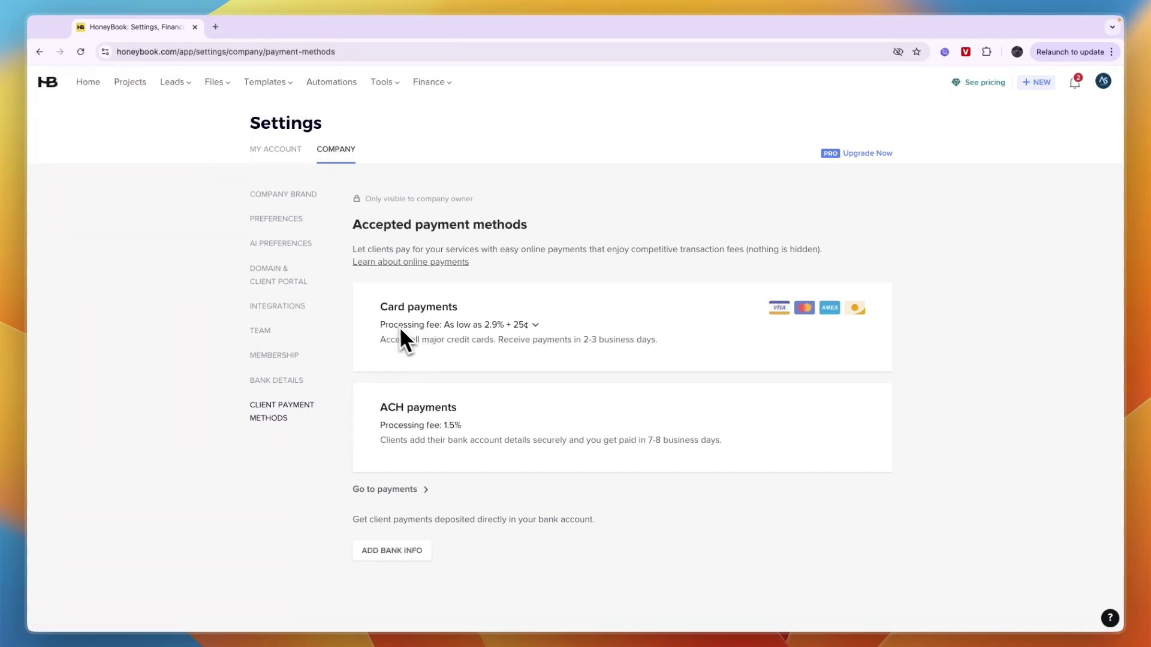
{"action": "left_click_drag", "start_coordinate": [380, 407], "coordinate": [473, 413]}
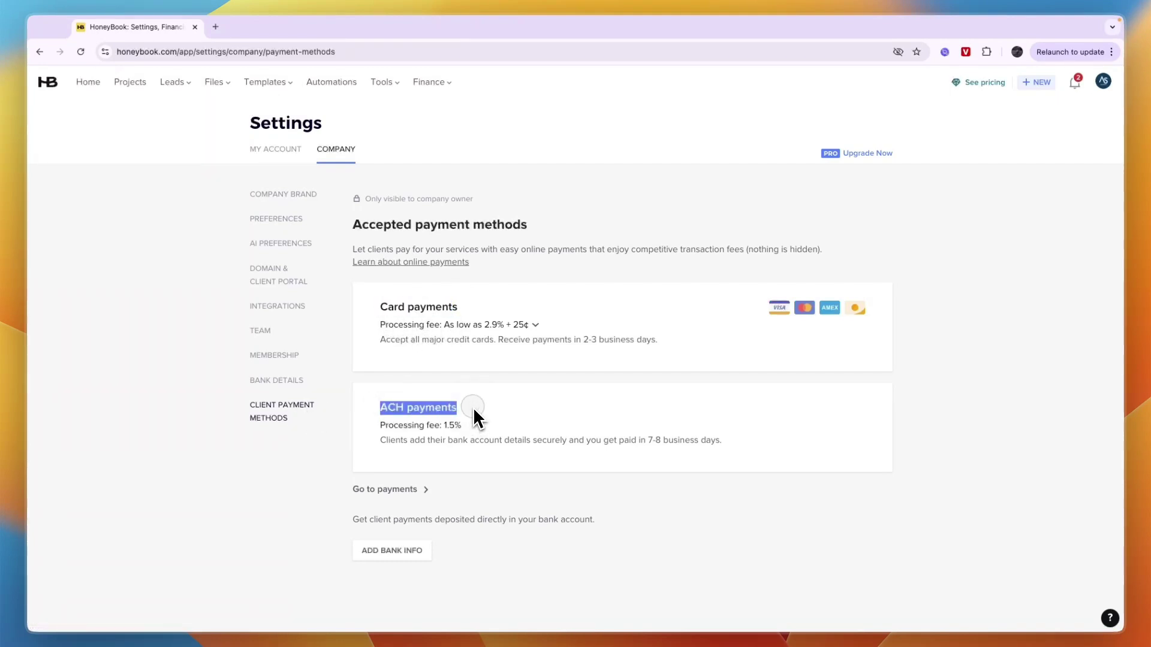
{"action": "left_click", "coordinate": [473, 408]}
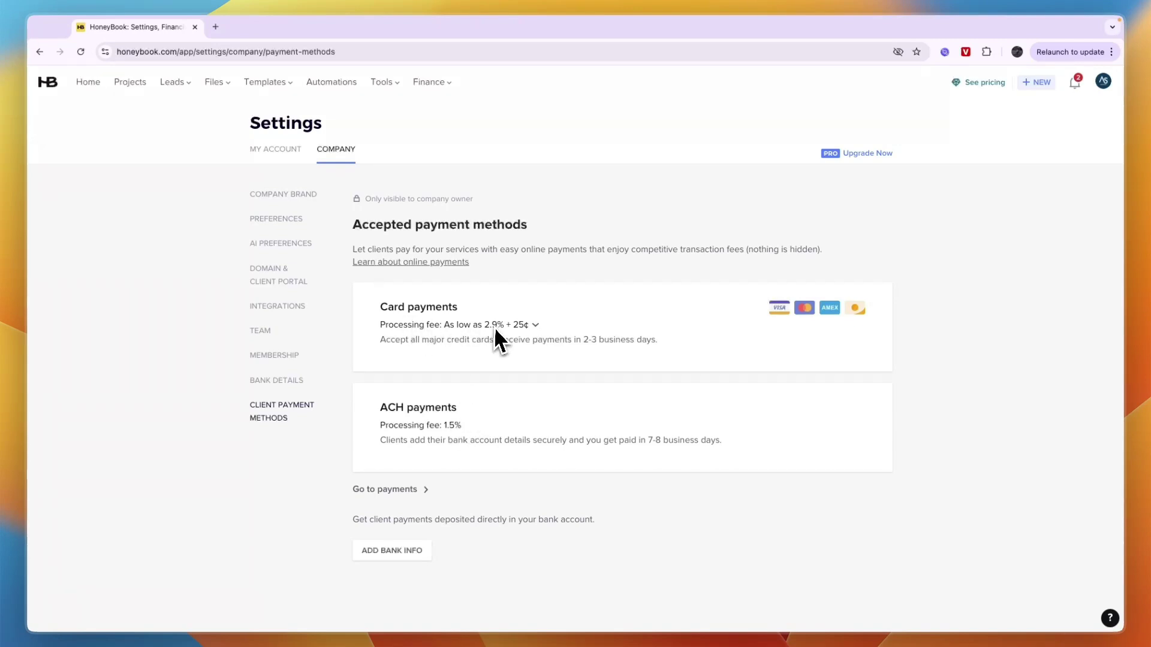
{"action": "left_click_drag", "start_coordinate": [484, 328], "coordinate": [527, 326]}
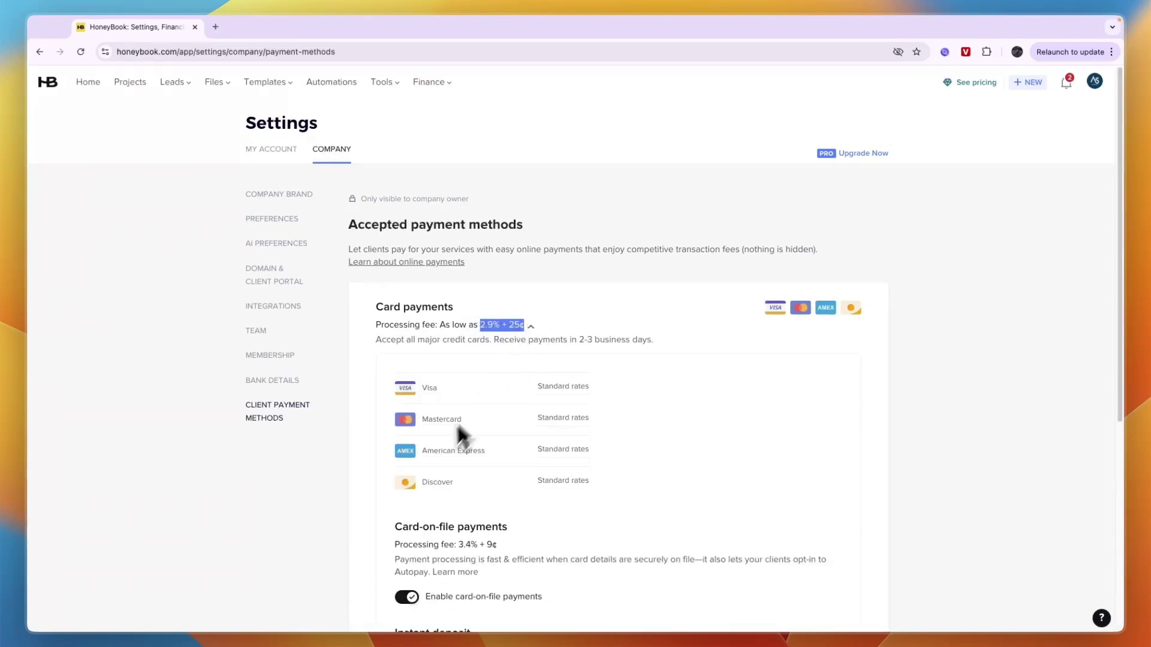
{"action": "scroll", "coordinate": [434, 466], "scroll_direction": "down", "scroll_amount": 5}
{"action": "scroll", "coordinate": [427, 492], "scroll_direction": "down", "scroll_amount": 1}
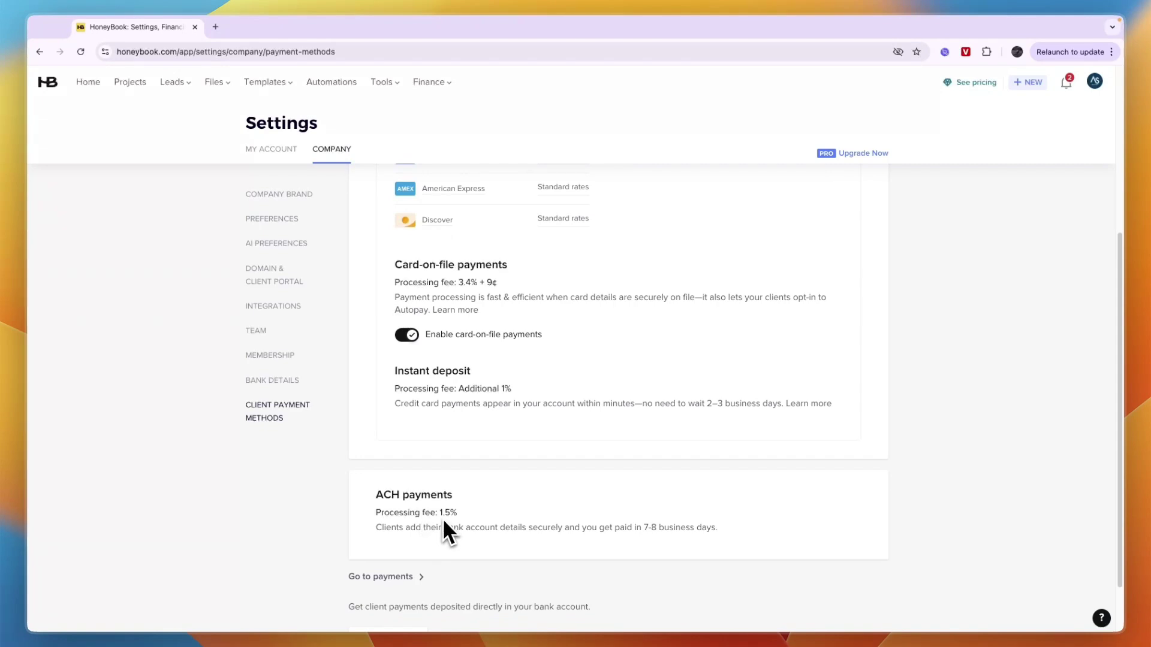
{"action": "scroll", "coordinate": [443, 516], "scroll_direction": "up", "scroll_amount": 3}
{"action": "left_click", "coordinate": [508, 302]}
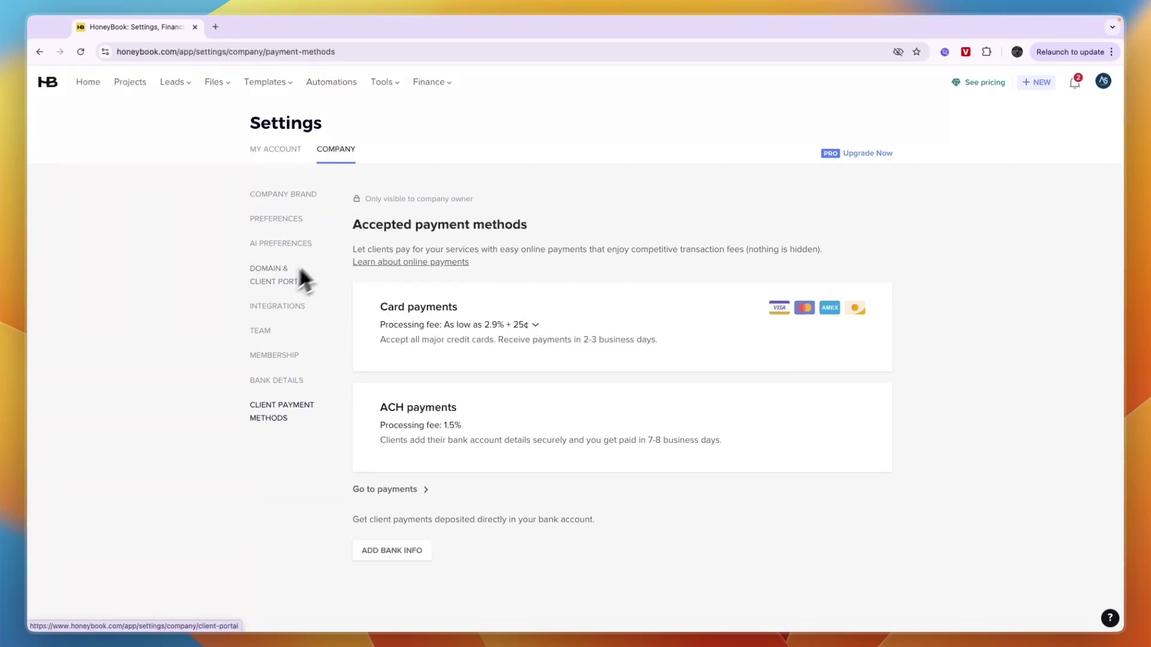
- Review the Domain & Client Portal settings, including the domain name options and the portal link
{"action": "left_click", "coordinate": [276, 273]}
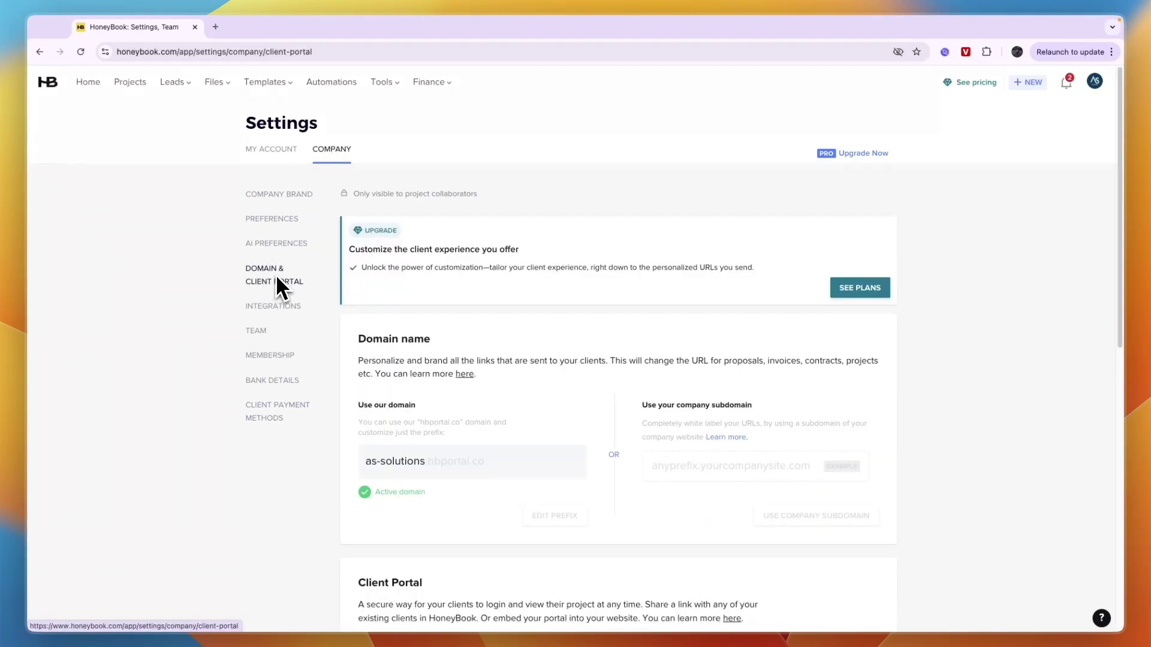
{"action": "scroll", "coordinate": [414, 354], "scroll_direction": "down", "scroll_amount": 2}
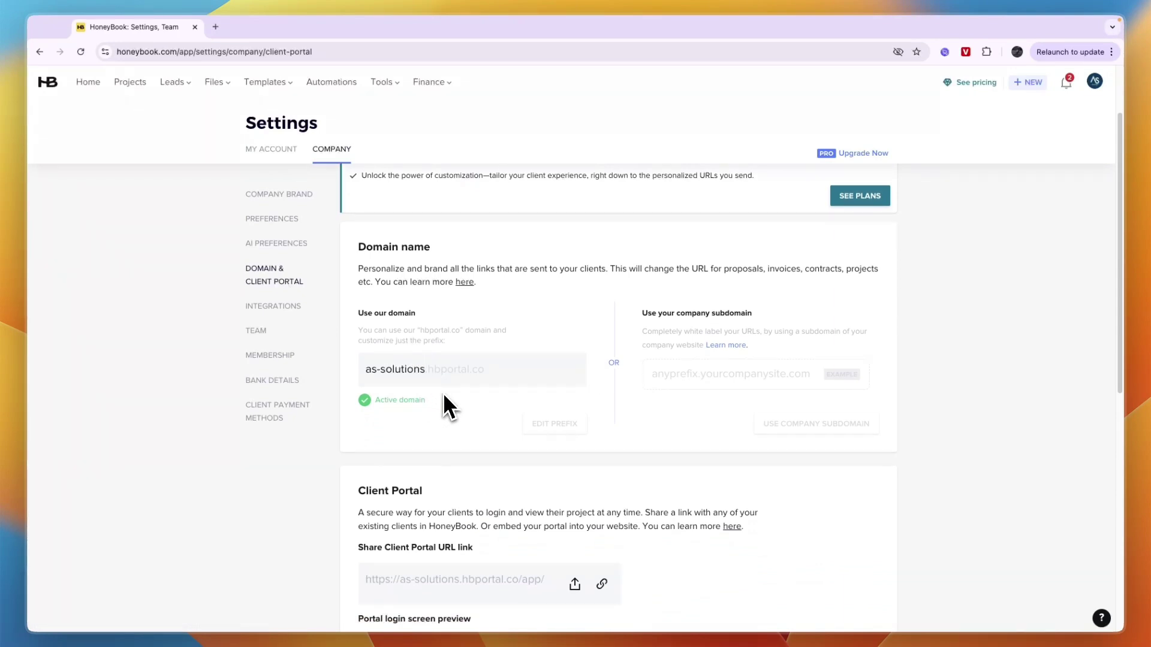
{"action": "scroll", "coordinate": [456, 383], "scroll_direction": "down", "scroll_amount": 5}
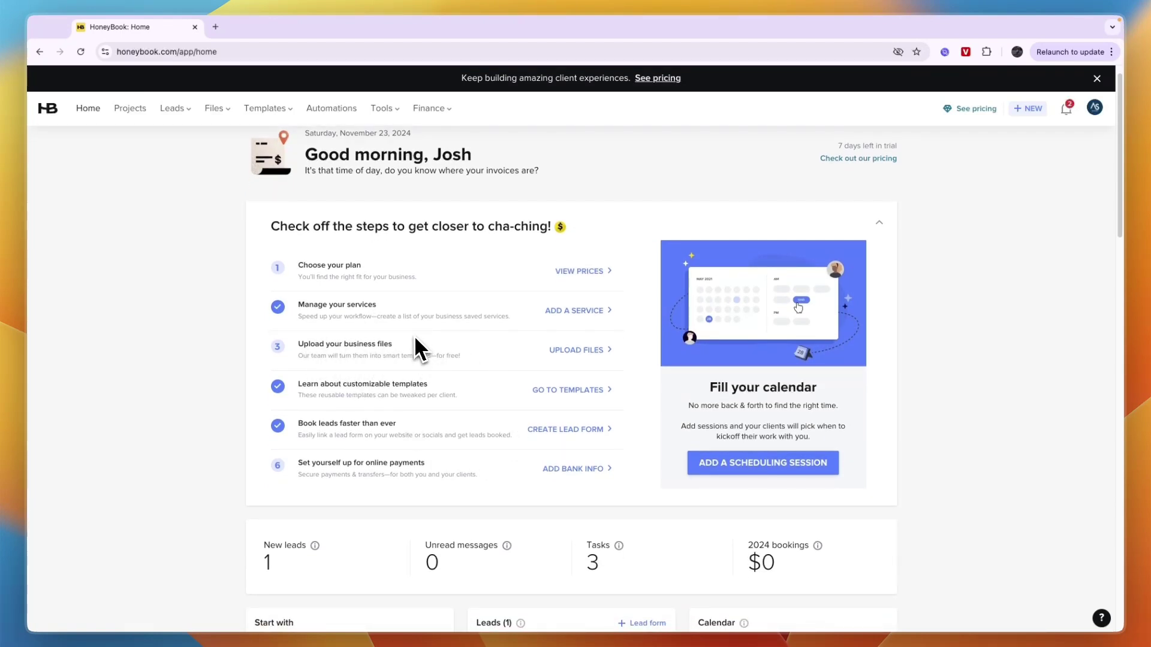
- Look over the home dashboard's quick-start actions, Leads, Activity and Calendar widgets, including the client meeting booking description
{"action": "scroll", "coordinate": [418, 348], "scroll_direction": "down", "scroll_amount": 4}
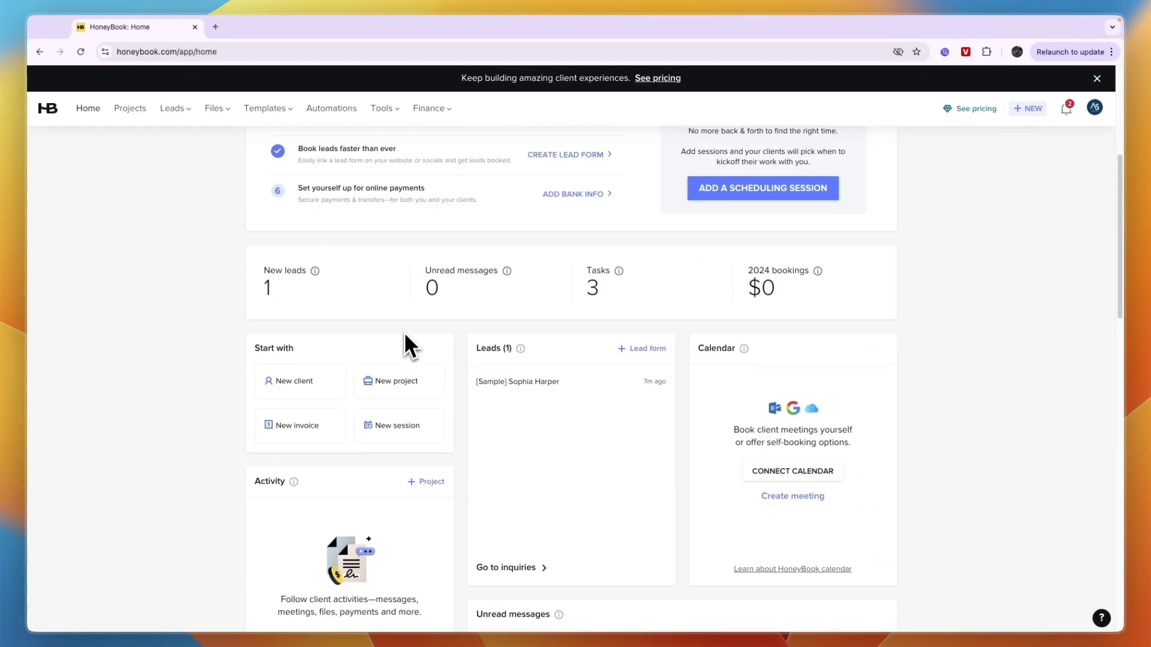
{"action": "scroll", "coordinate": [397, 324], "scroll_direction": "up", "scroll_amount": 5}
{"action": "scroll", "coordinate": [395, 320], "scroll_direction": "down", "scroll_amount": 6}
{"action": "scroll", "coordinate": [397, 323], "scroll_direction": "down", "scroll_amount": 2}
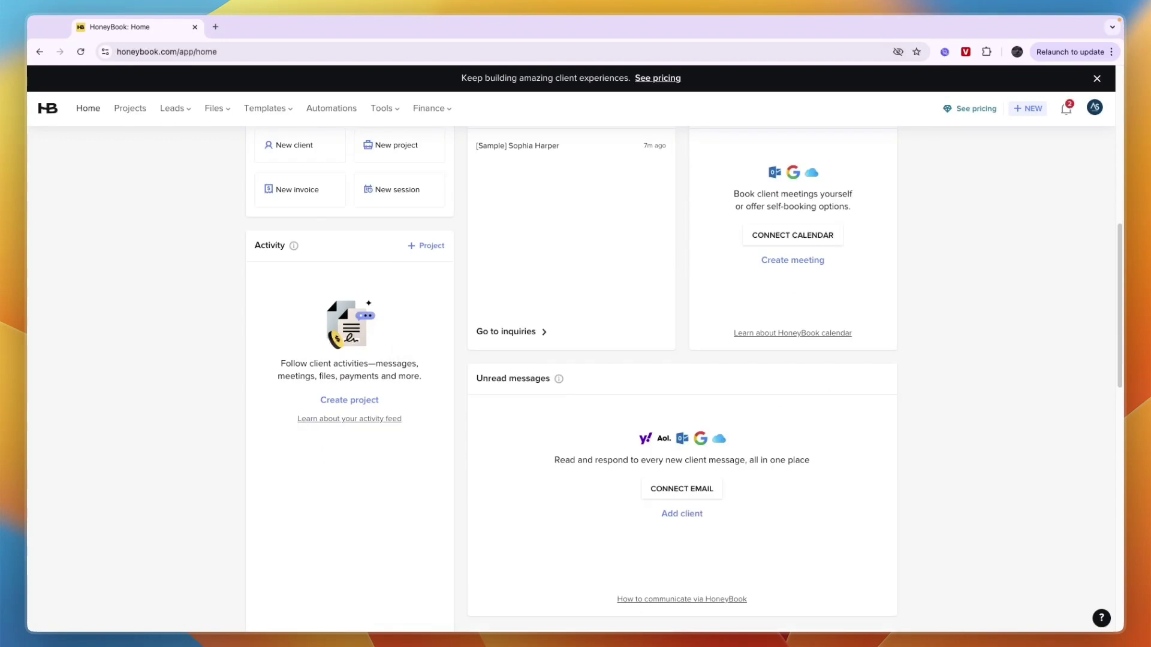
{"action": "scroll", "coordinate": [397, 323], "scroll_direction": "up", "scroll_amount": 3}
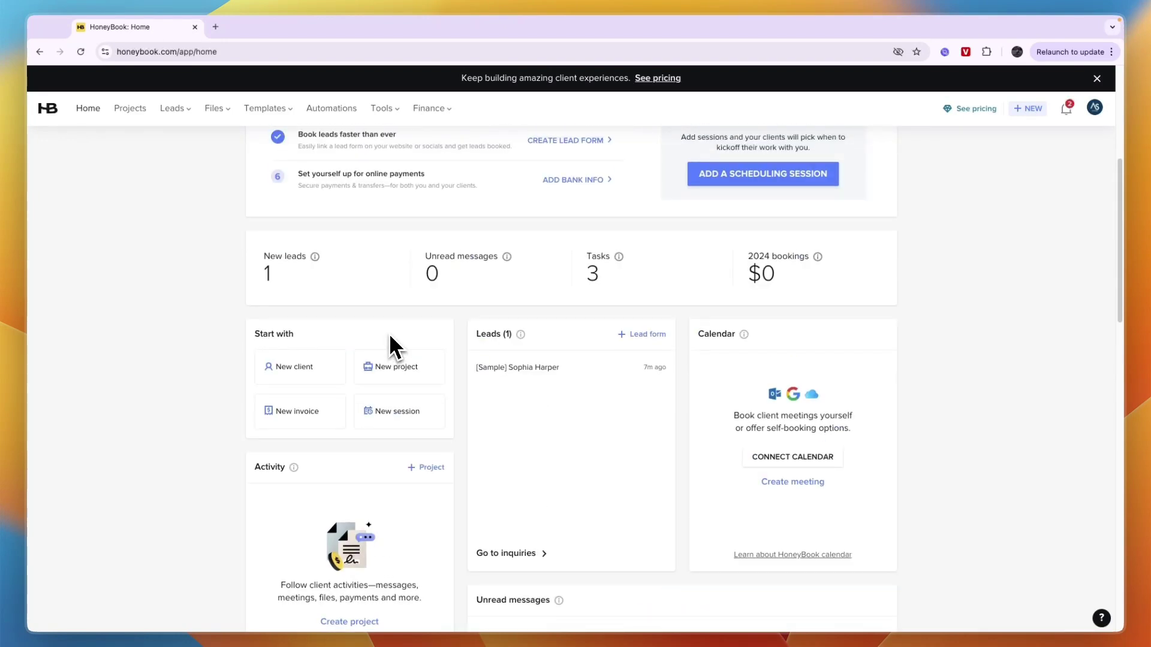
{"action": "scroll", "coordinate": [407, 358], "scroll_direction": "down", "scroll_amount": 1}
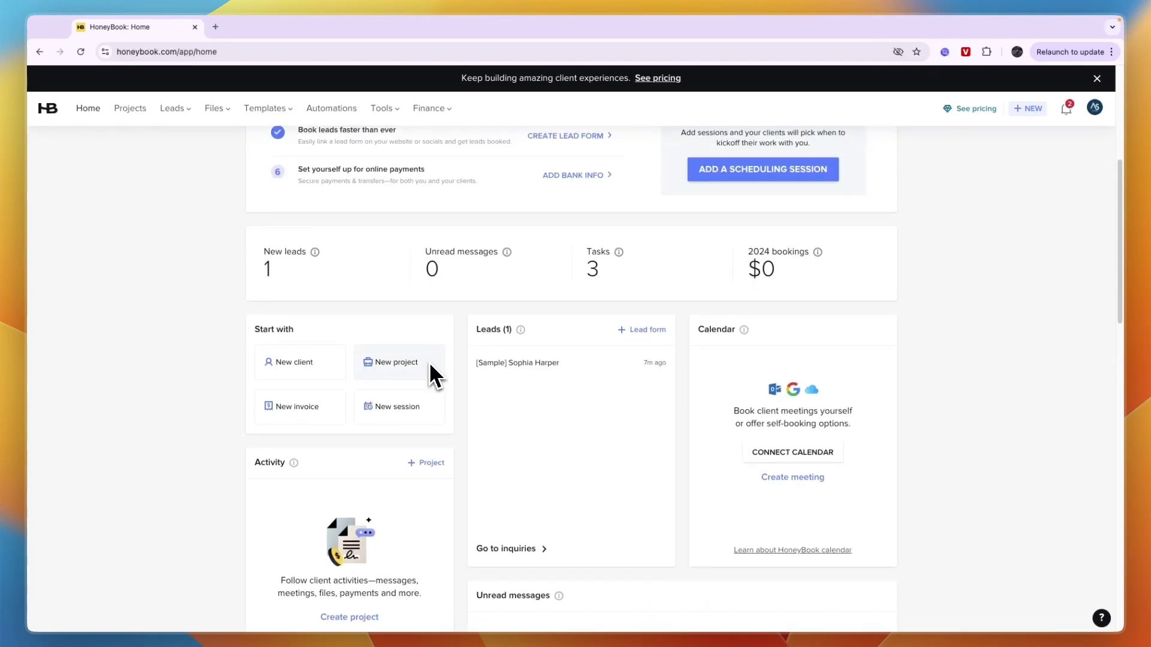
{"action": "scroll", "coordinate": [432, 375], "scroll_direction": "down", "scroll_amount": 1}
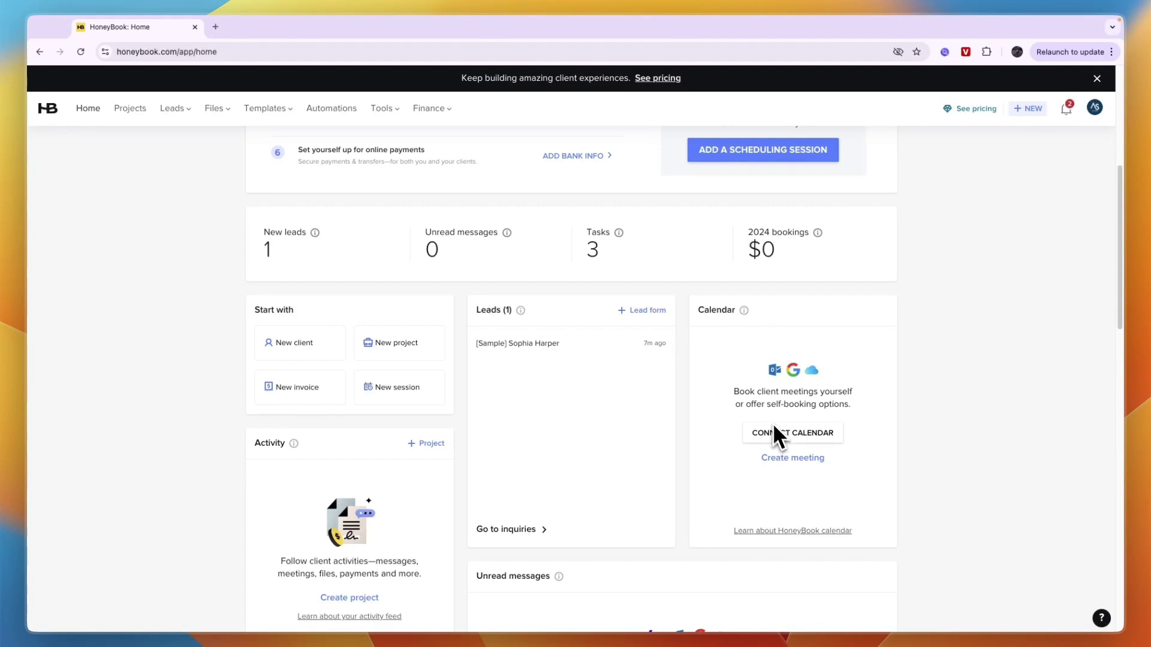
{"action": "left_click_drag", "start_coordinate": [741, 396], "coordinate": [827, 403]}
{"action": "left_click", "coordinate": [835, 405]}
- Examine the home dashboard's Unread messages widget and its description of connecting an email account
{"action": "scroll", "coordinate": [791, 378], "scroll_direction": "down", "scroll_amount": 6}
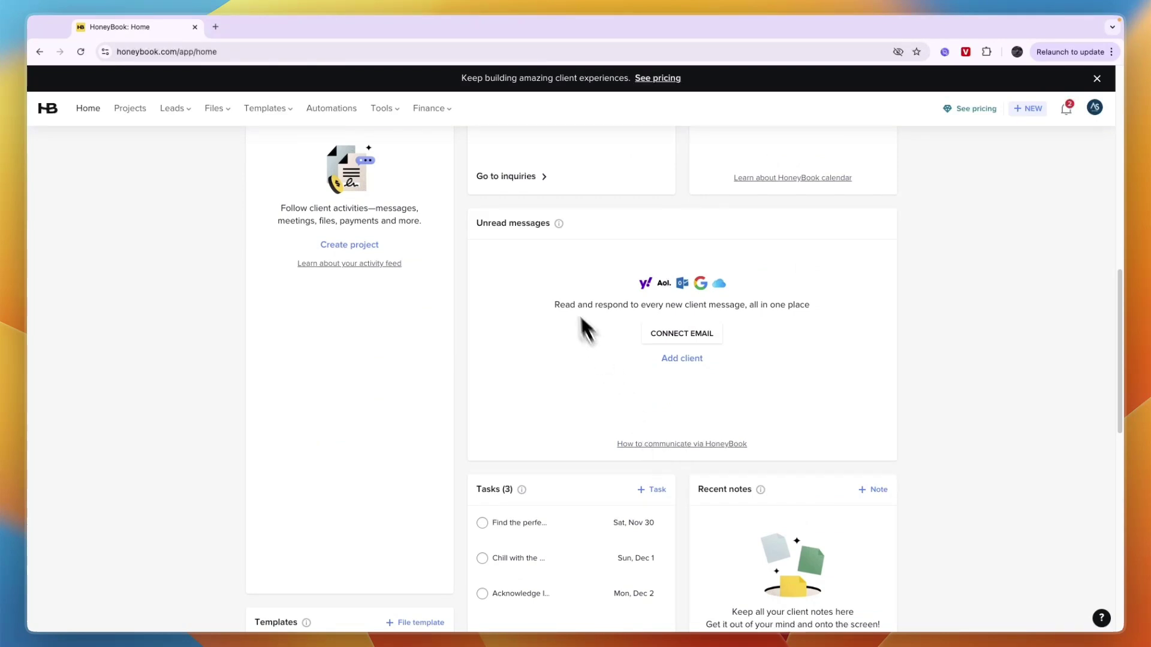
{"action": "left_click_drag", "start_coordinate": [558, 301], "coordinate": [753, 304]}
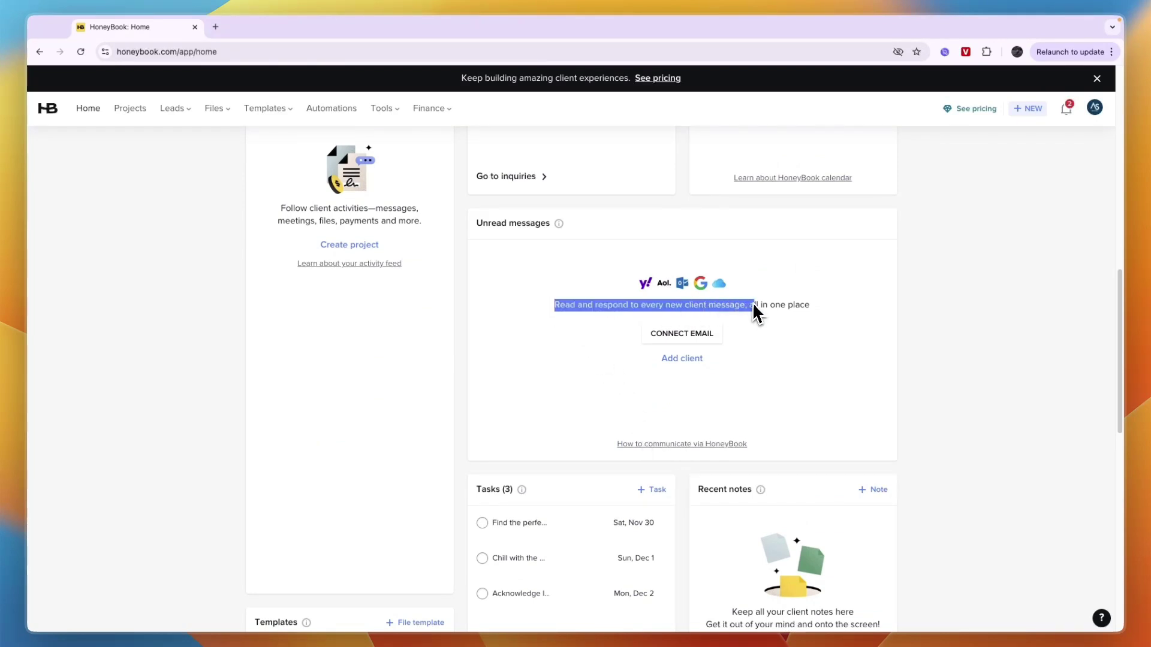
{"action": "left_click", "coordinate": [821, 306]}
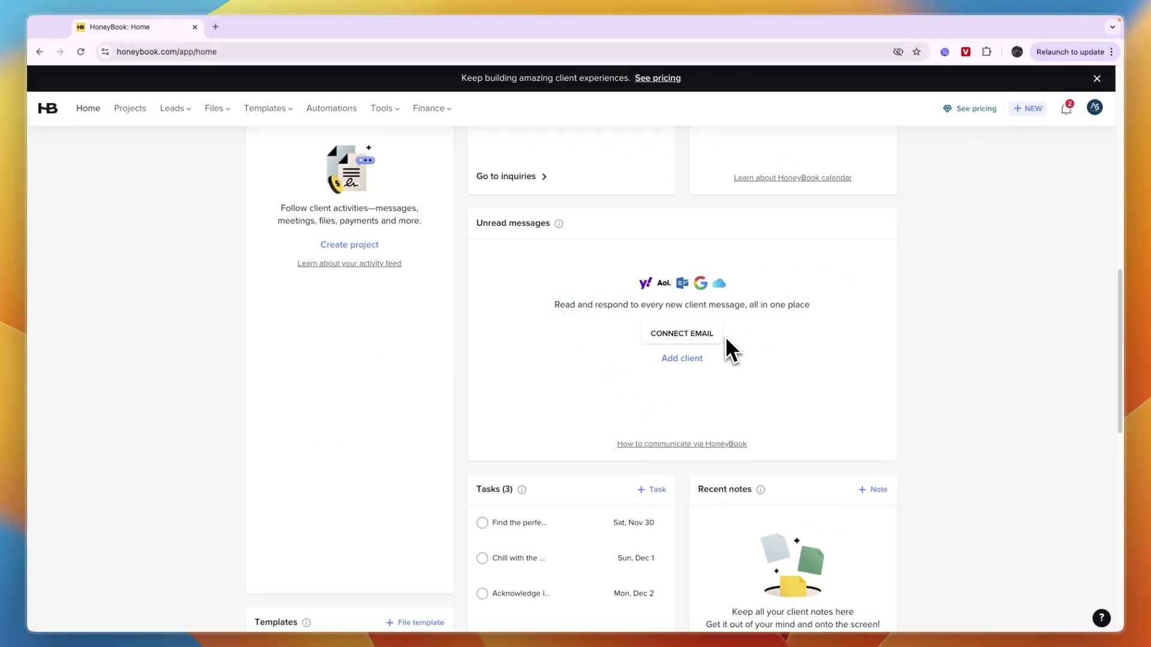
{"action": "scroll", "coordinate": [689, 334], "scroll_direction": "down", "scroll_amount": 2}
{"action": "scroll", "coordinate": [563, 352], "scroll_direction": "up", "scroll_amount": 3}
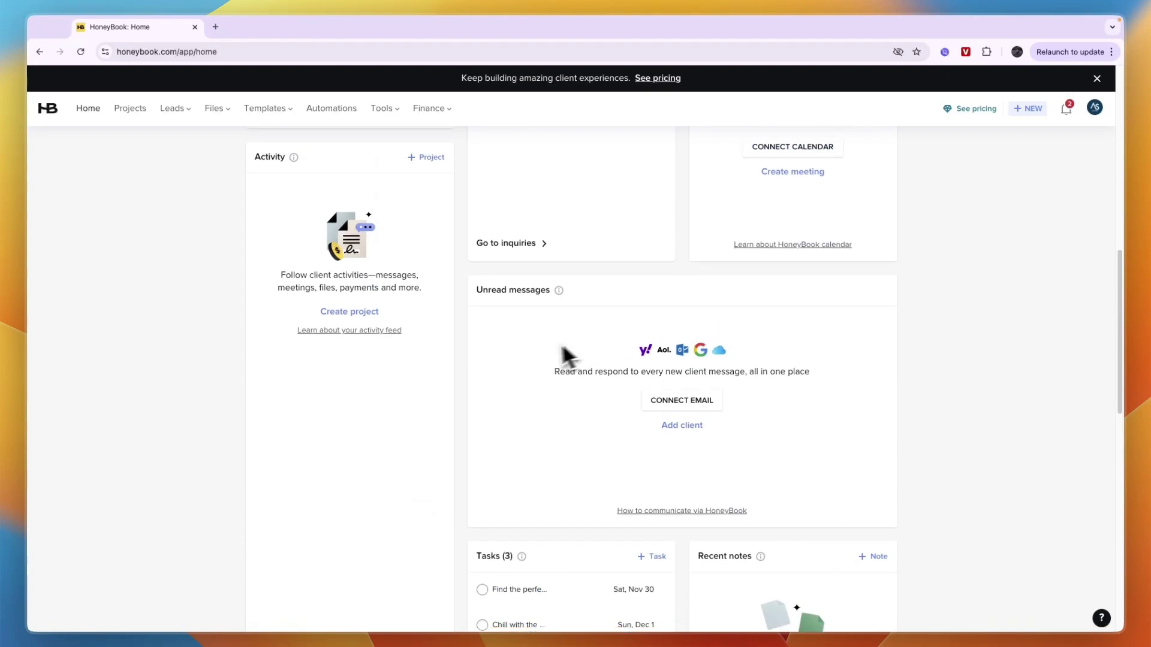
- Look through the dashboard's Tasks, Recent notes, Templates and Payments widgets and the learning resources below them
{"action": "scroll", "coordinate": [532, 373], "scroll_direction": "down", "scroll_amount": 5}
{"action": "scroll", "coordinate": [535, 369], "scroll_direction": "down", "scroll_amount": 1}
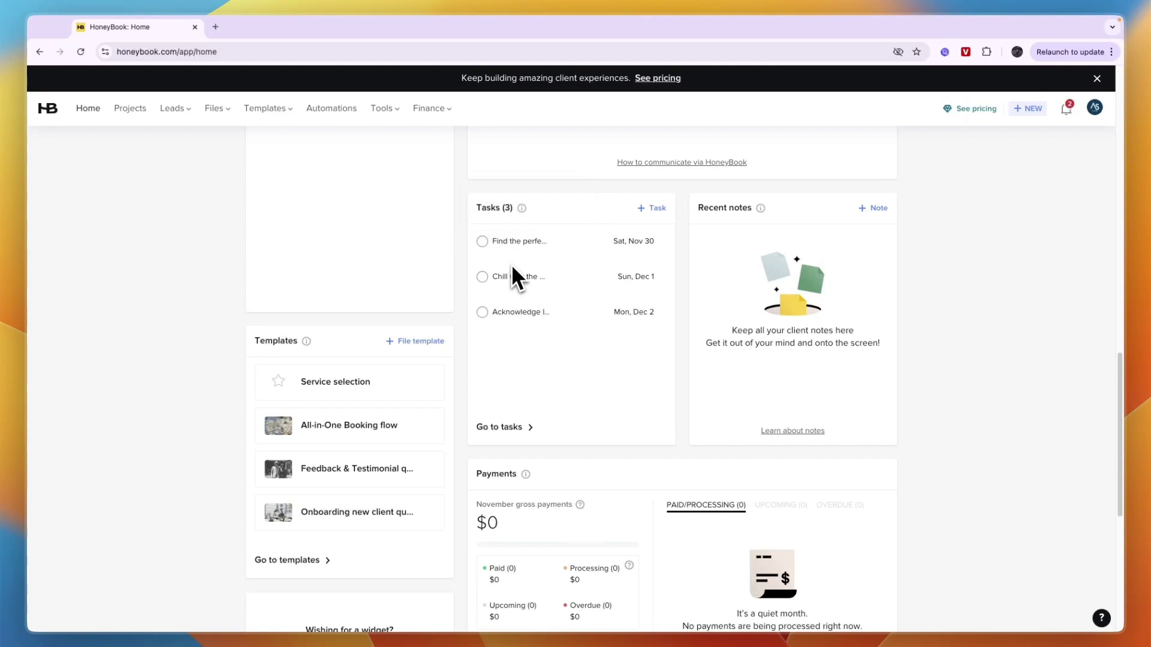
{"action": "scroll", "coordinate": [708, 312], "scroll_direction": "down", "scroll_amount": 5}
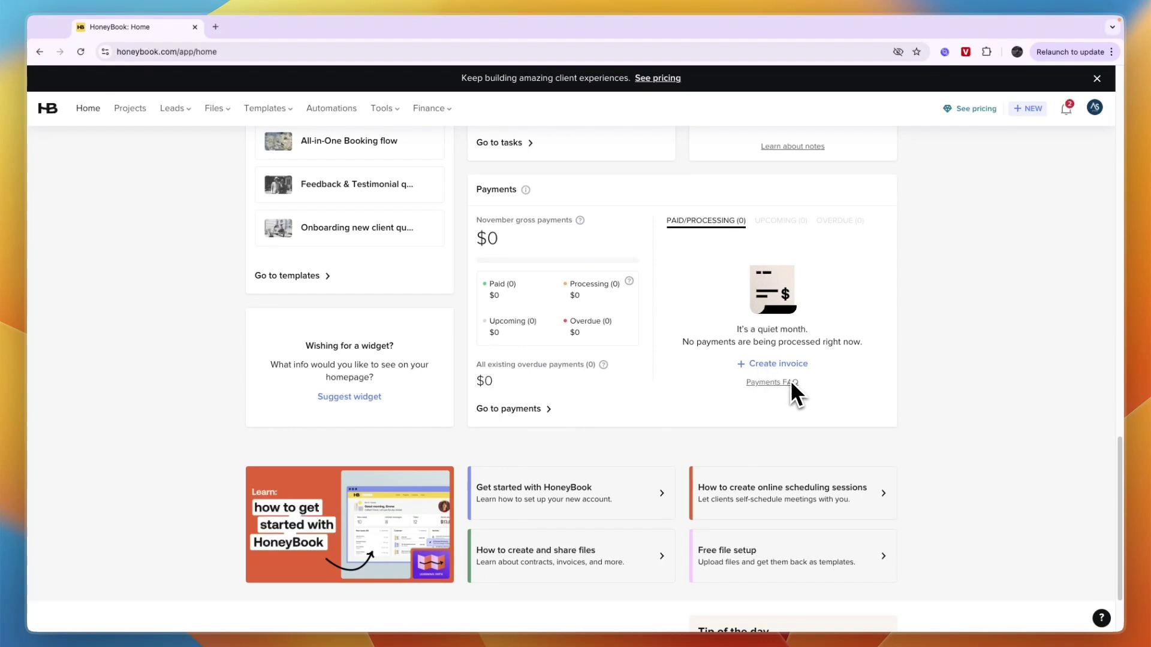
{"action": "scroll", "coordinate": [780, 370], "scroll_direction": "down", "scroll_amount": 2}
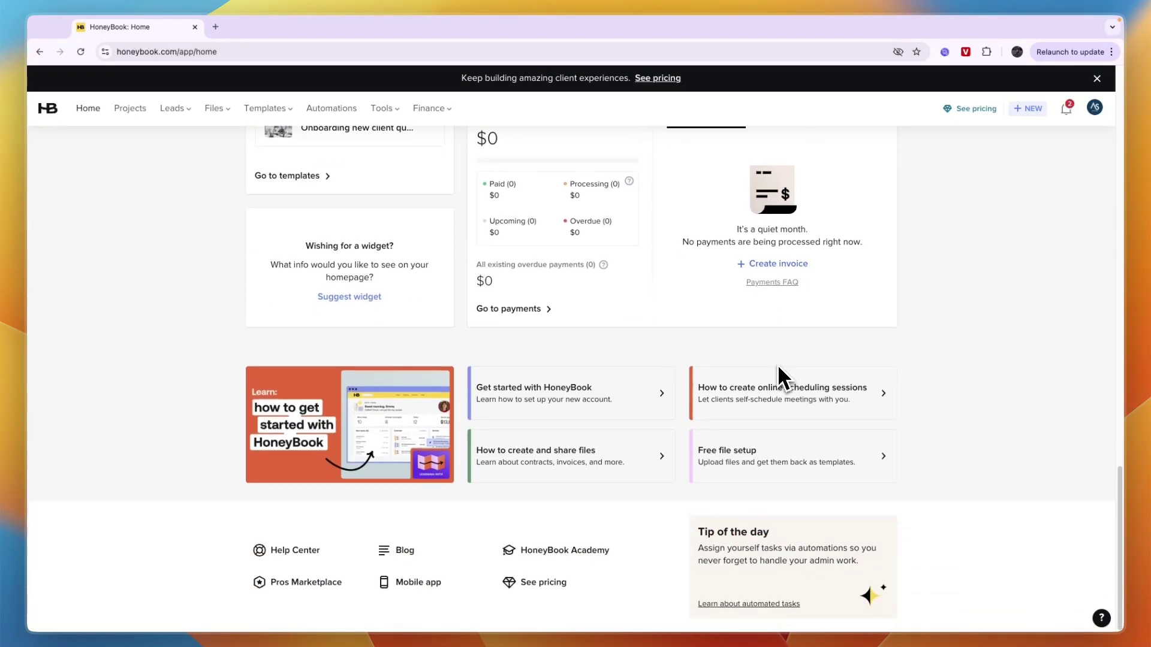
{"action": "scroll", "coordinate": [365, 342], "scroll_direction": "up", "scroll_amount": 15}
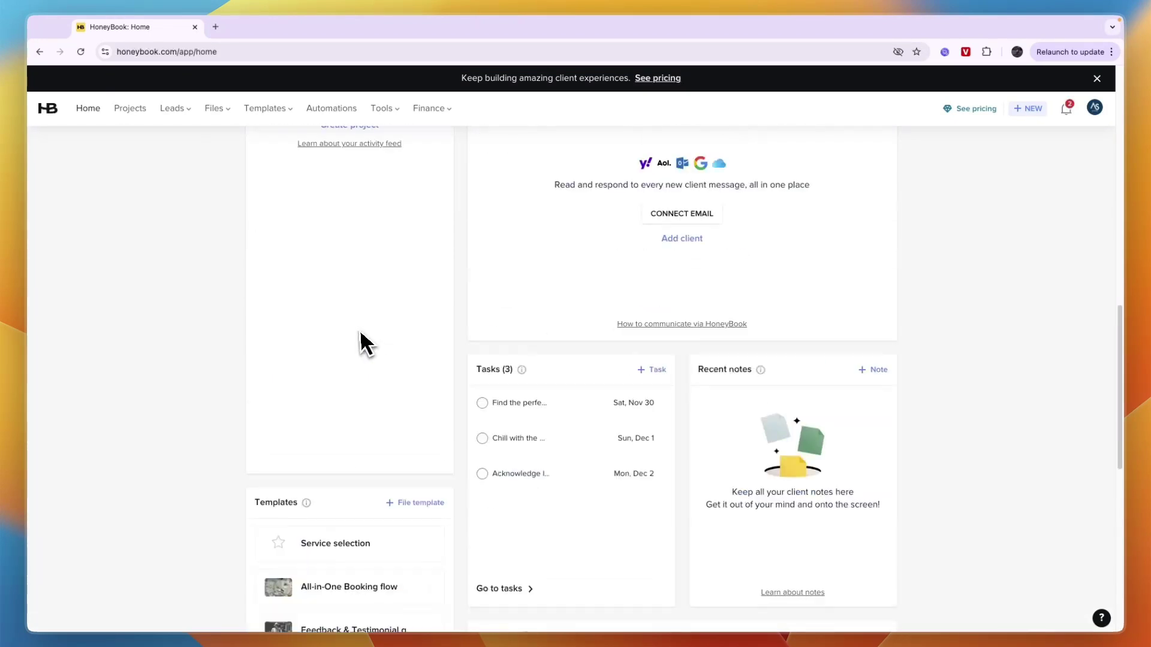
- Open the Projects pipeline
{"action": "left_click", "coordinate": [129, 109]}
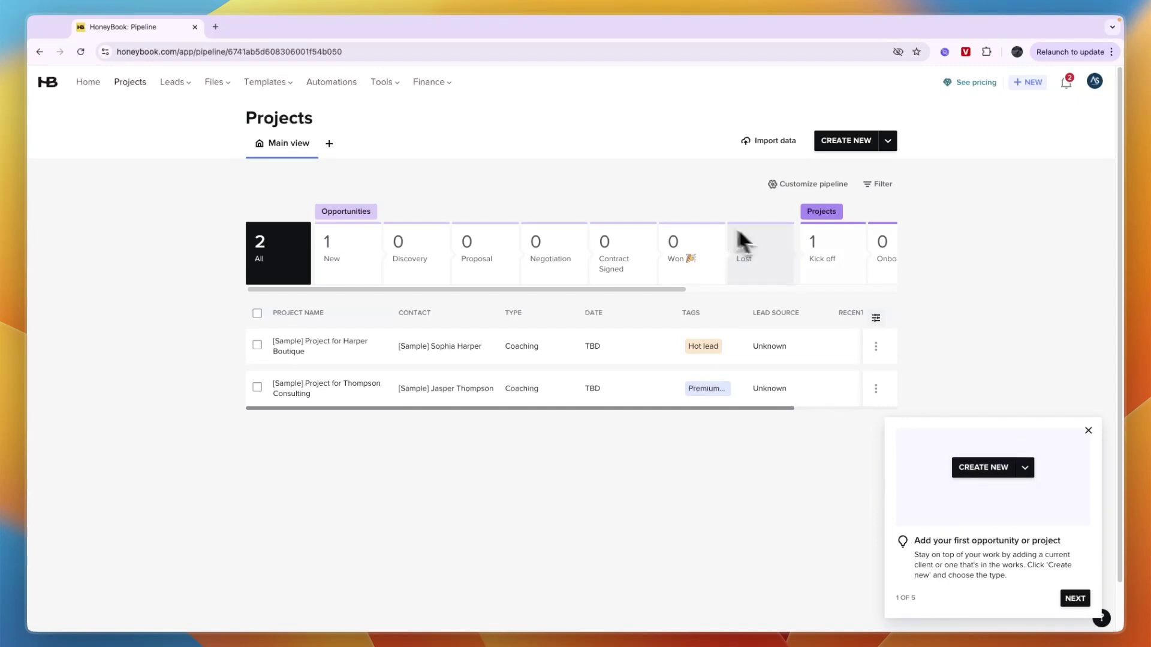
- Start a new project named Client X with type Coaching and lead source Instagram
{"action": "left_click", "coordinate": [839, 139]}
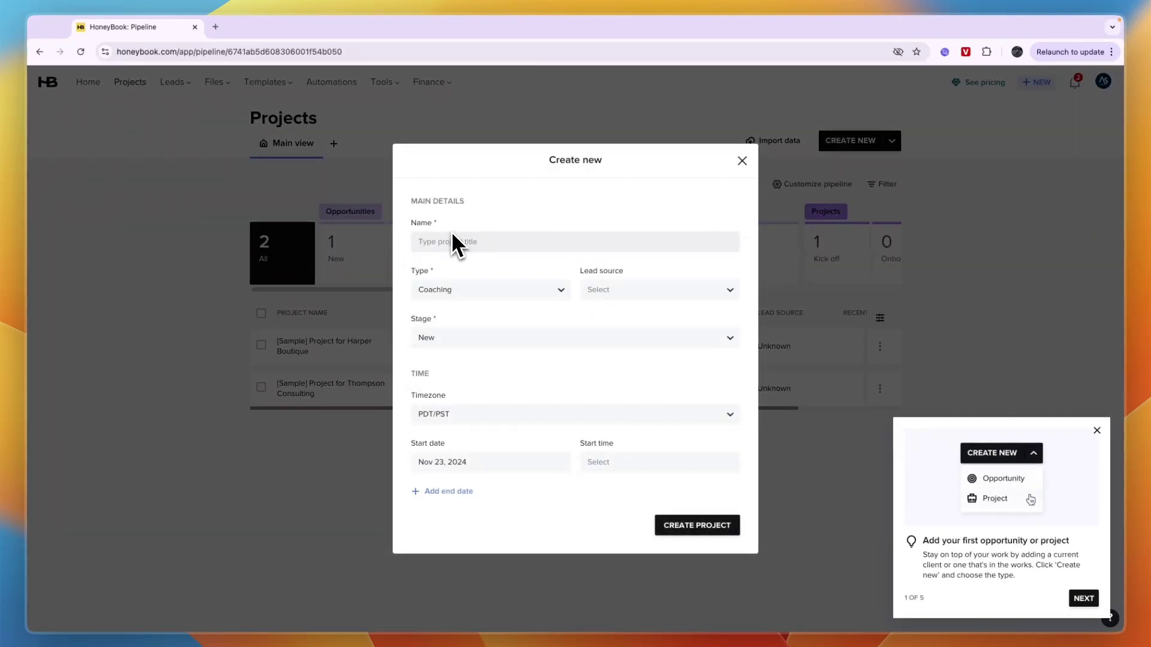
{"action": "type", "text": "Client X"}
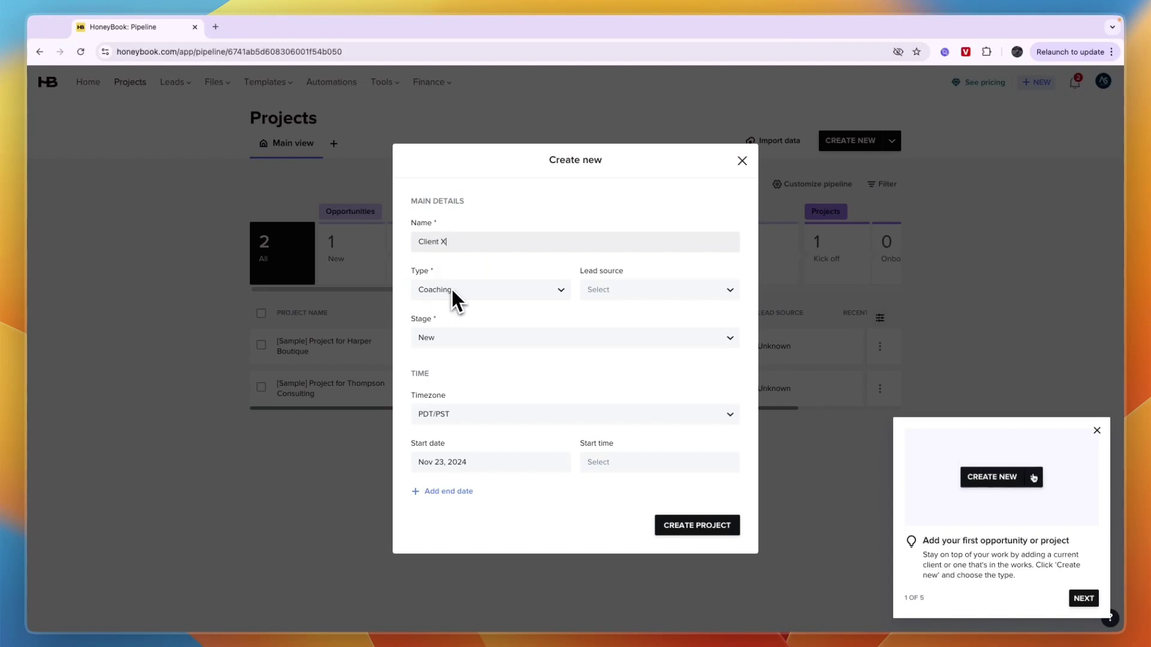
{"action": "left_click", "coordinate": [422, 289]}
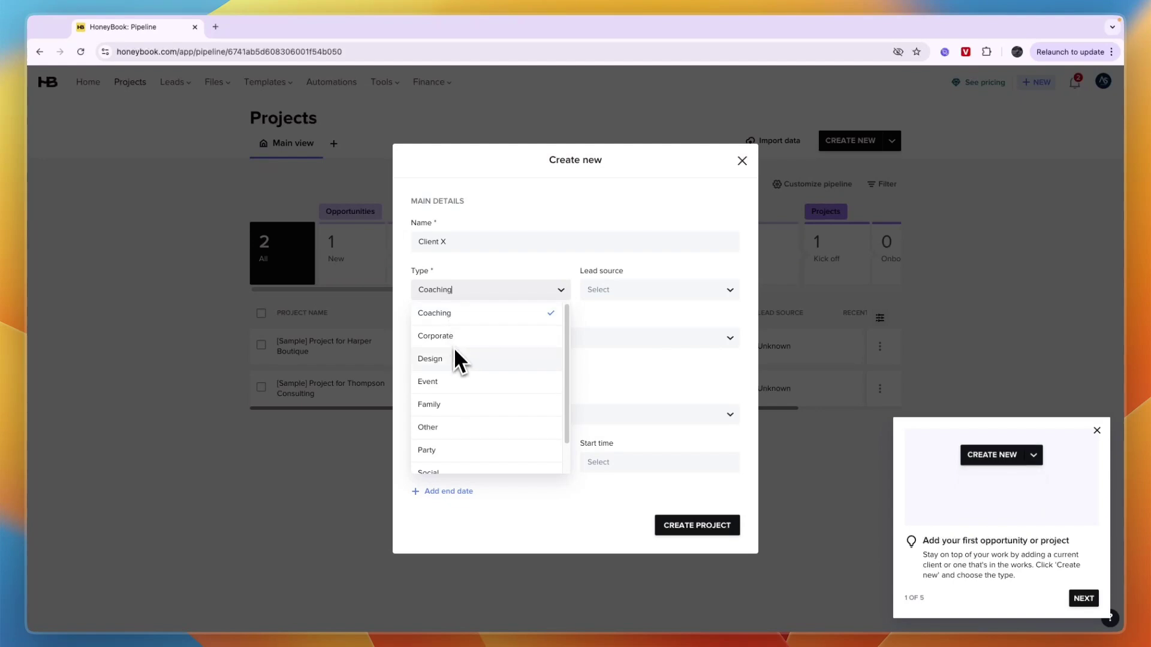
{"action": "scroll", "coordinate": [468, 378], "scroll_direction": "down", "scroll_amount": 1}
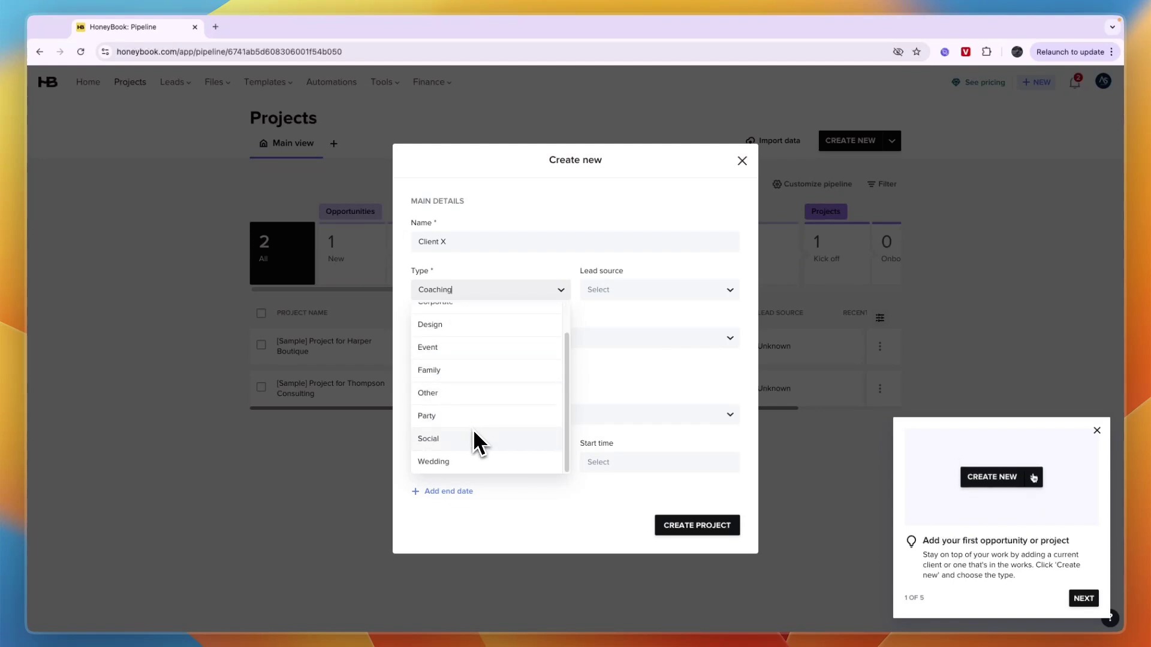
{"action": "scroll", "coordinate": [461, 424], "scroll_direction": "up", "scroll_amount": 1}
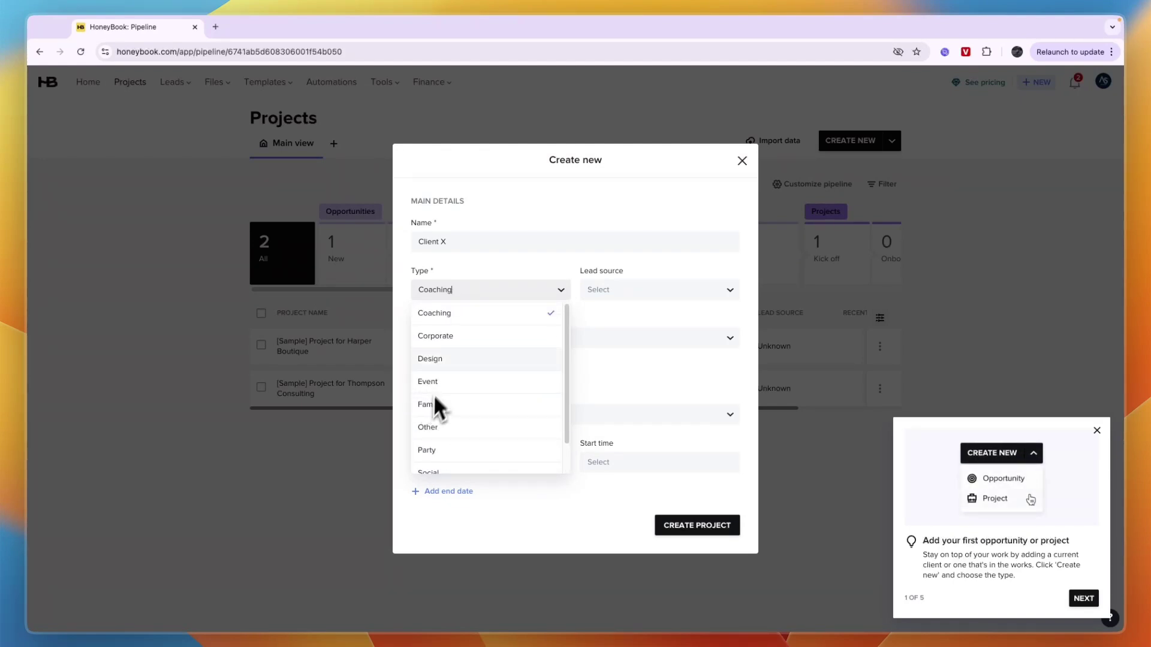
{"action": "left_click", "coordinate": [458, 322]}
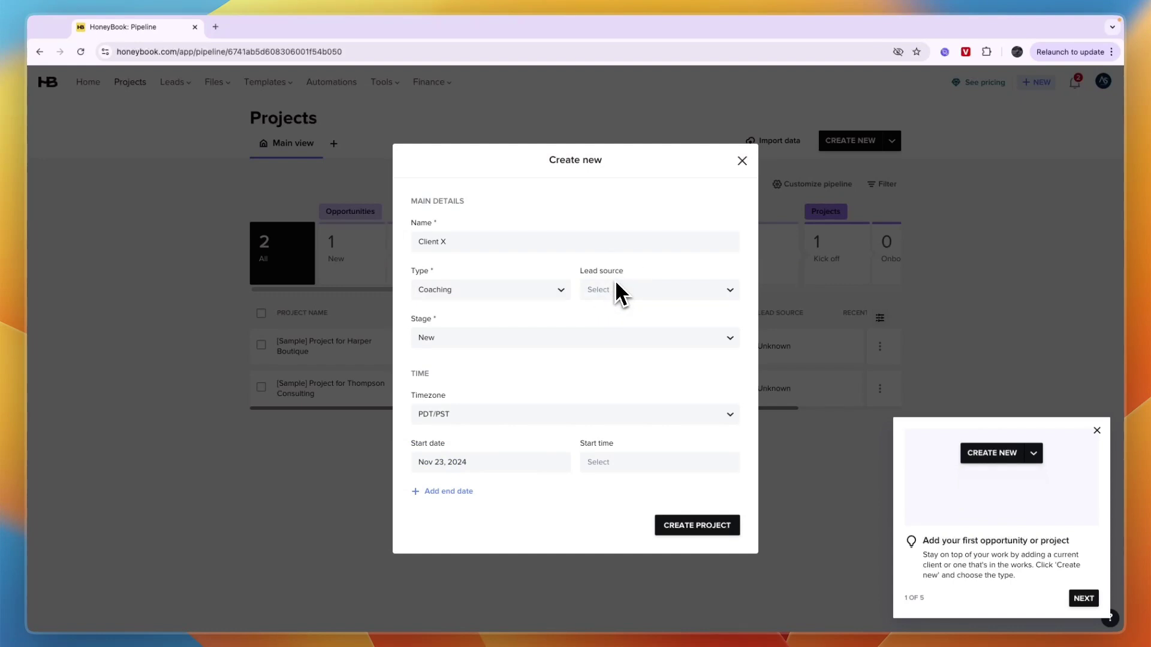
{"action": "left_click", "coordinate": [615, 291]}
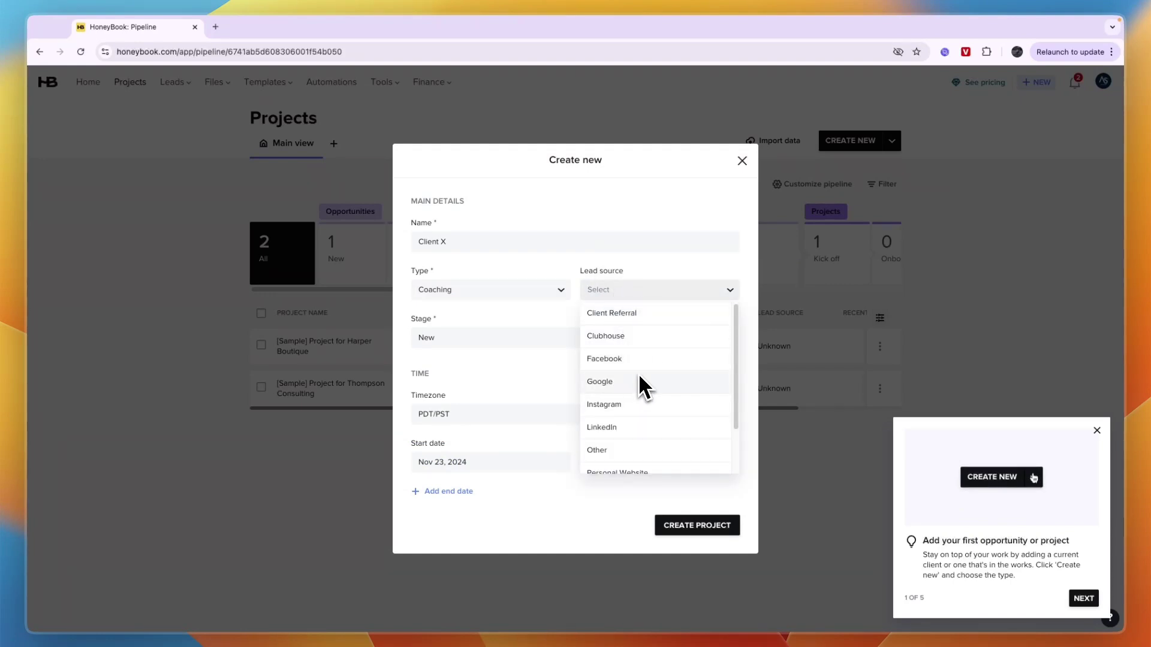
{"action": "left_click", "coordinate": [623, 402]}
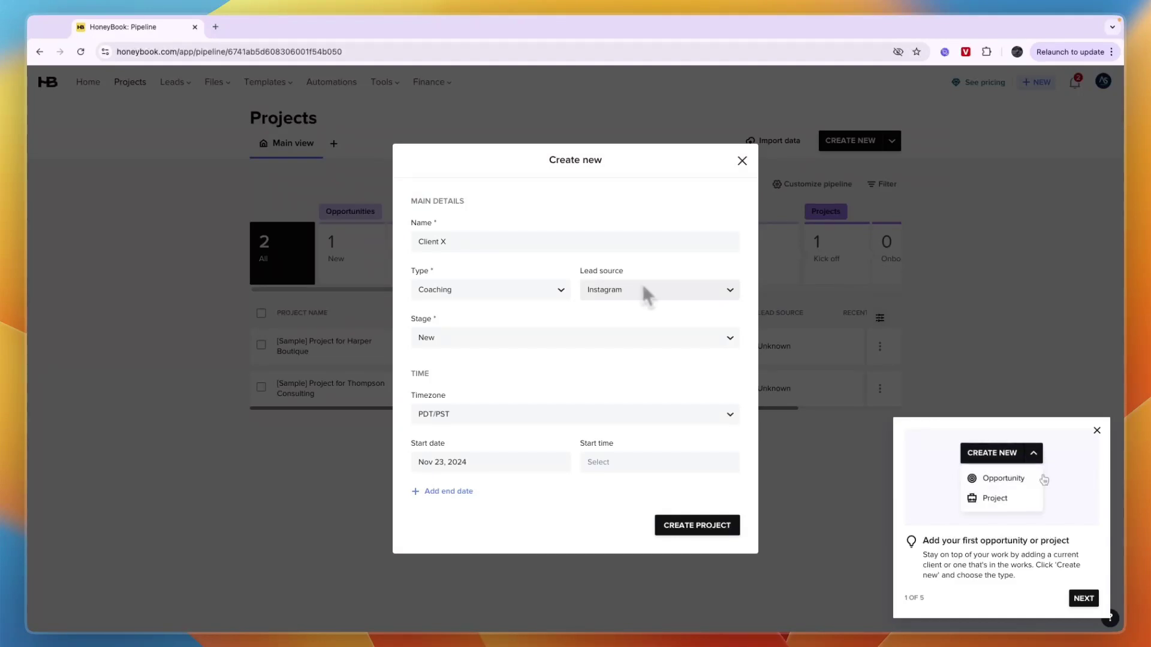
- Set the new project's stage to Discovery and create the project
{"action": "left_click", "coordinate": [505, 340]}
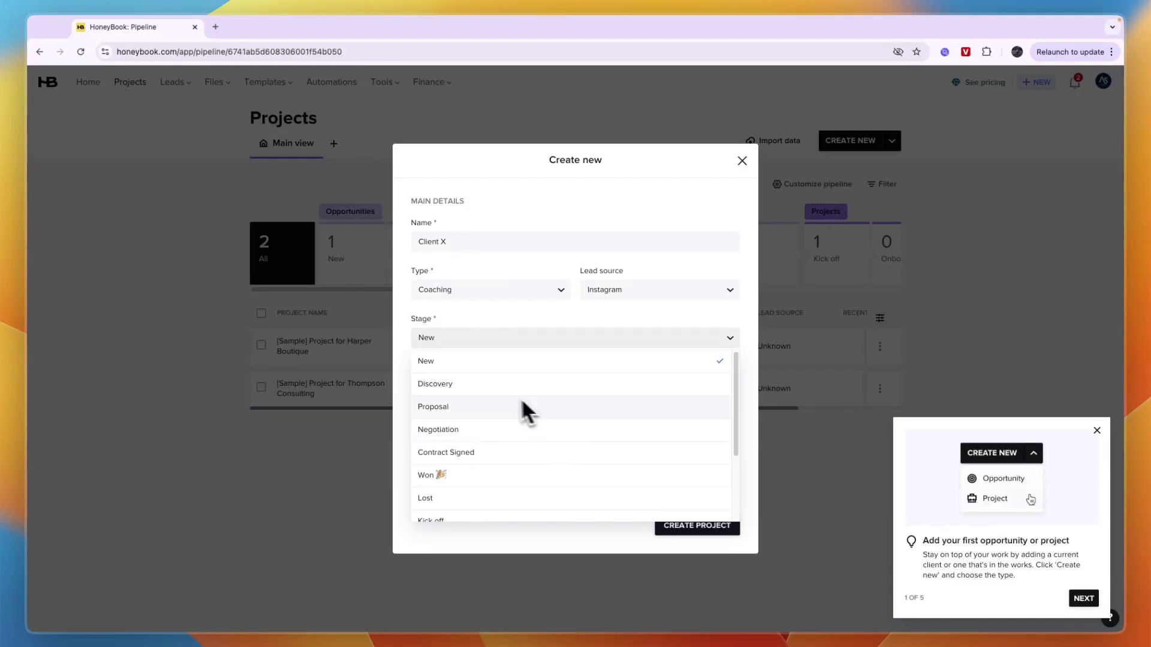
{"action": "scroll", "coordinate": [505, 396], "scroll_direction": "down", "scroll_amount": 3}
{"action": "left_click", "coordinate": [487, 339]}
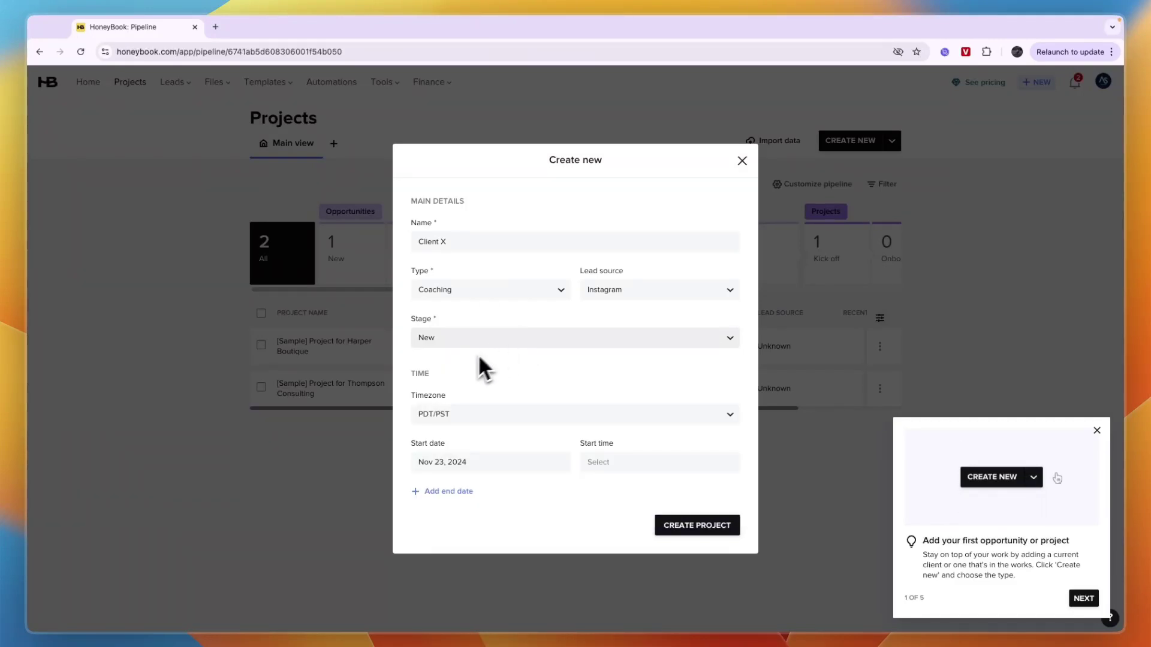
{"action": "left_click", "coordinate": [488, 337]}
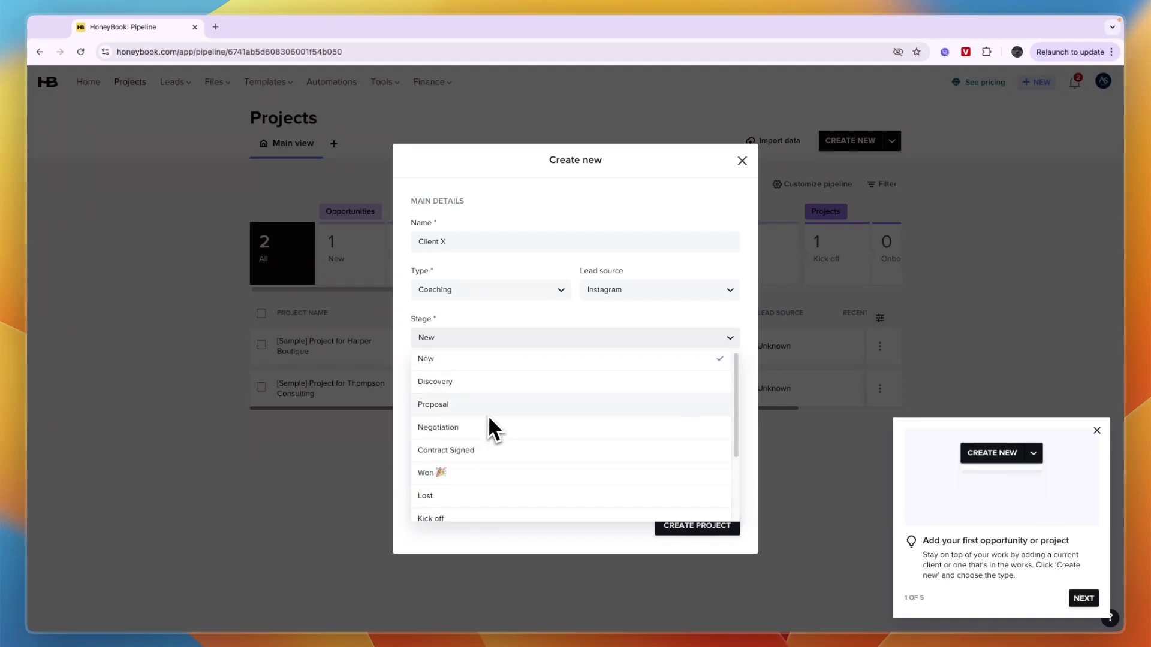
{"action": "left_click", "coordinate": [457, 383]}
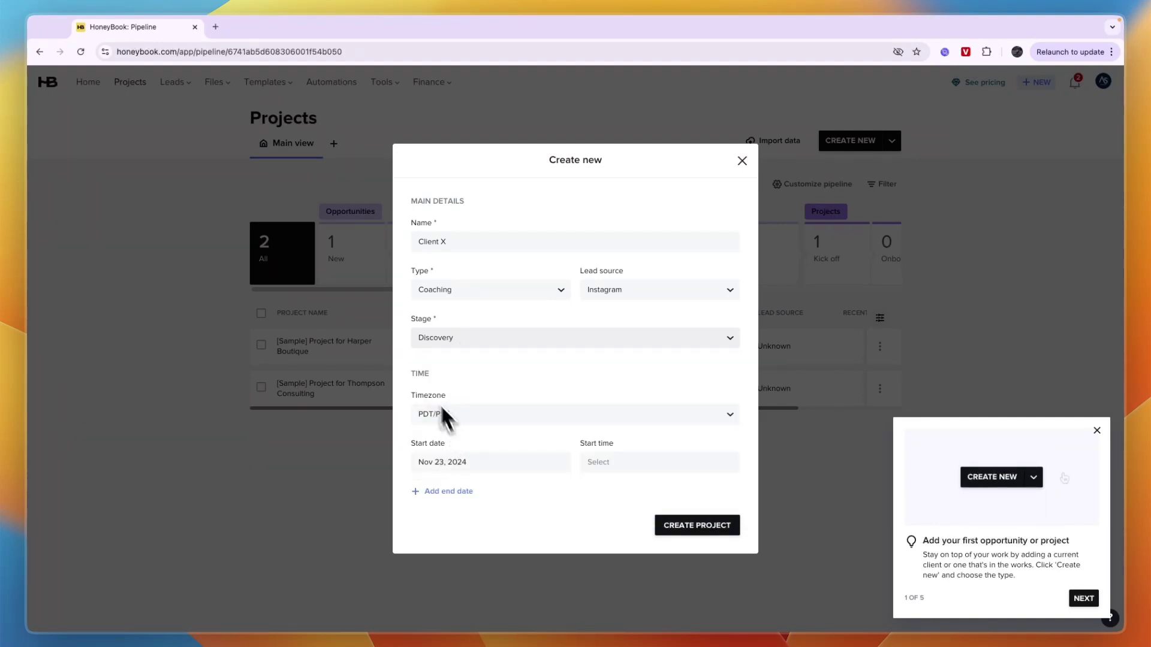
{"action": "left_click", "coordinate": [704, 519]}
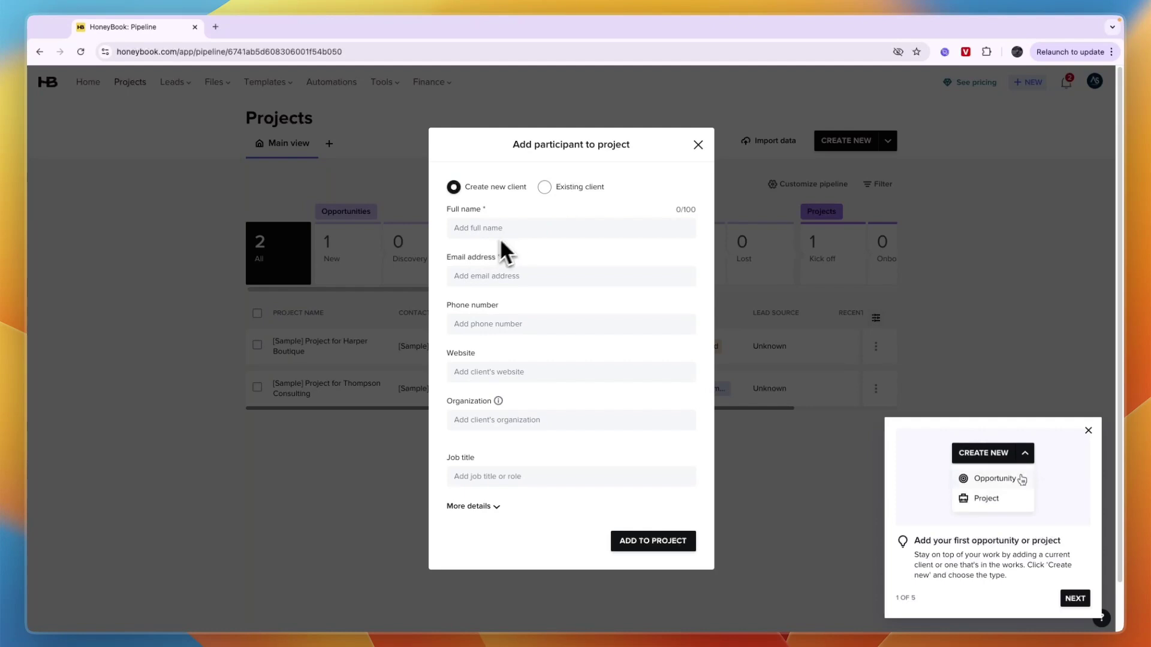
- Add the existing sample client from Thompson Consulting as participant to the new project
{"action": "left_click", "coordinate": [585, 194]}
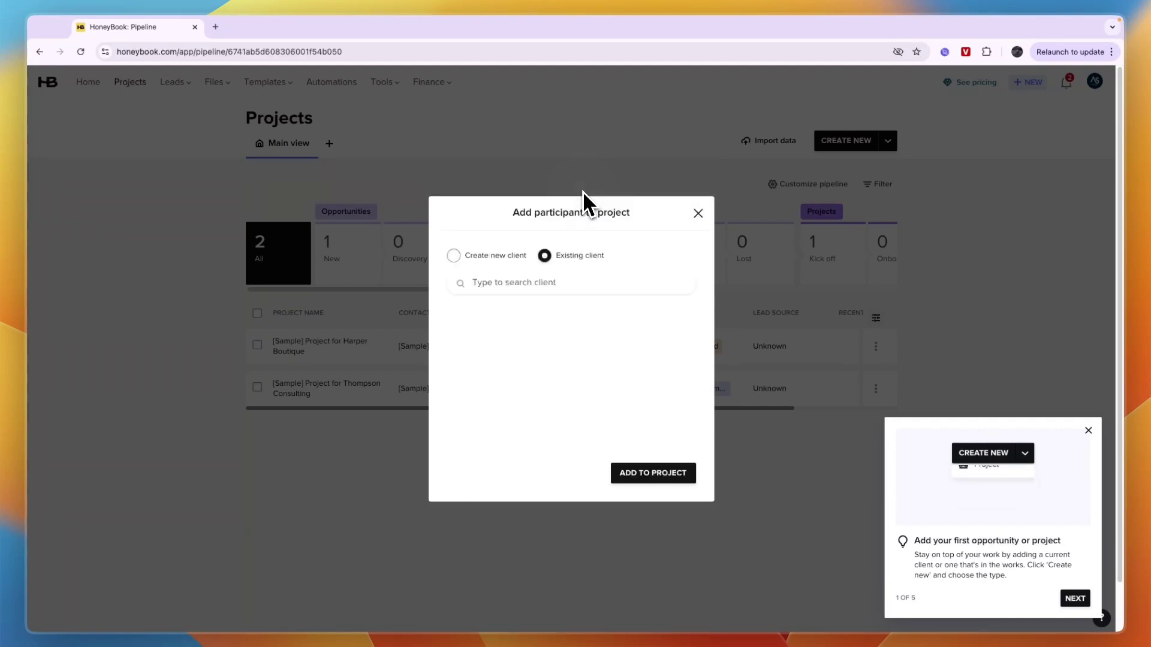
{"action": "left_click", "coordinate": [561, 325]}
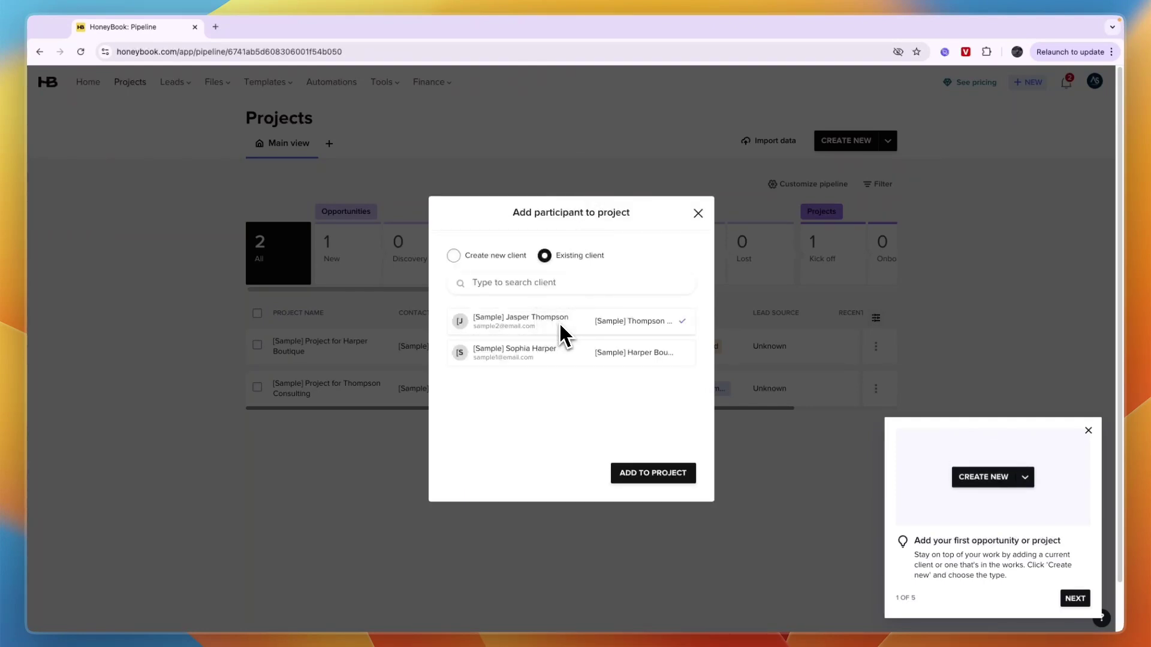
{"action": "left_click", "coordinate": [641, 472]}
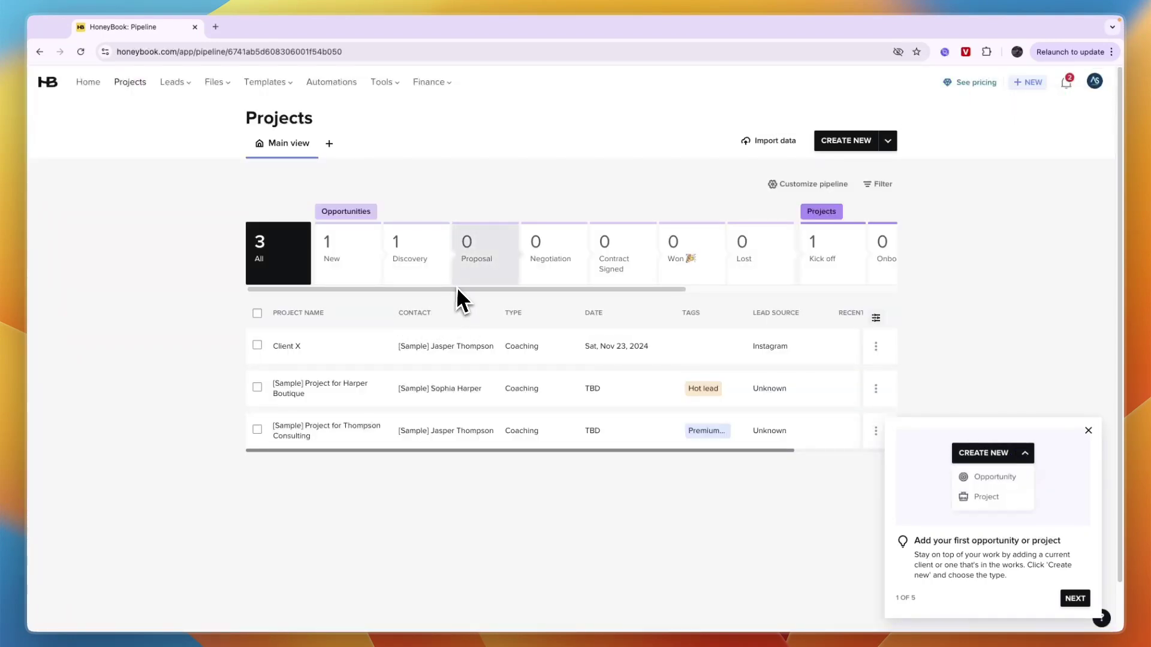
- Add a new pipeline view and save its stage customization with the Delivery stage kept displayed
{"action": "left_click", "coordinate": [329, 143]}
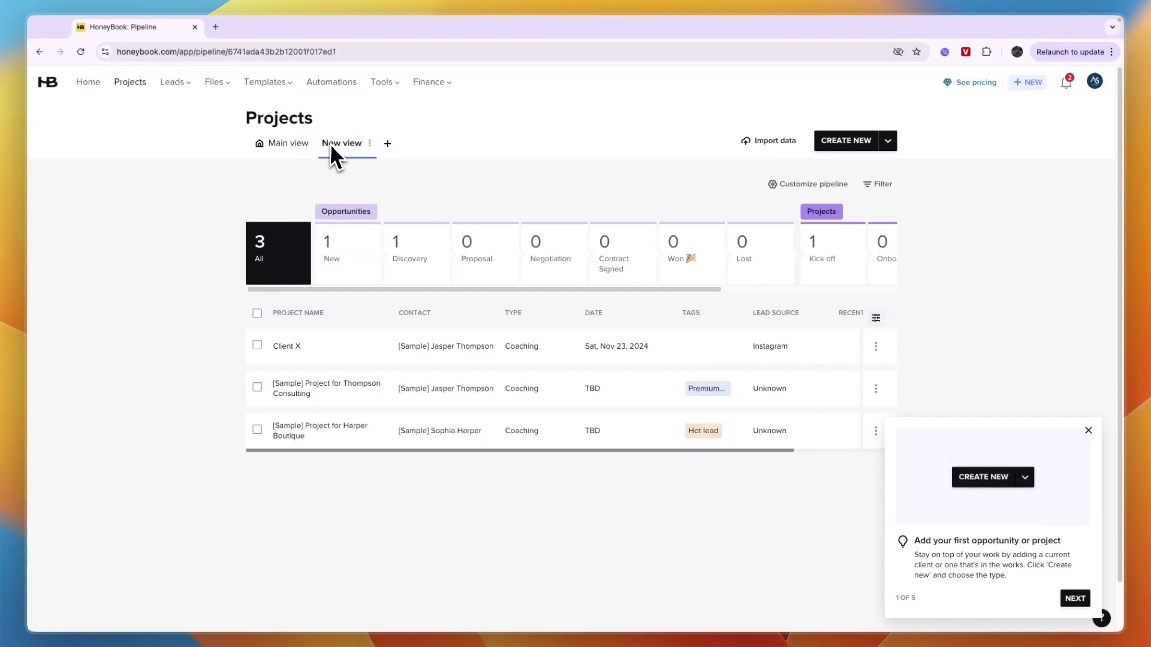
{"action": "left_click", "coordinate": [809, 186]}
{"action": "left_click_drag", "start_coordinate": [384, 317], "coordinate": [728, 329]}
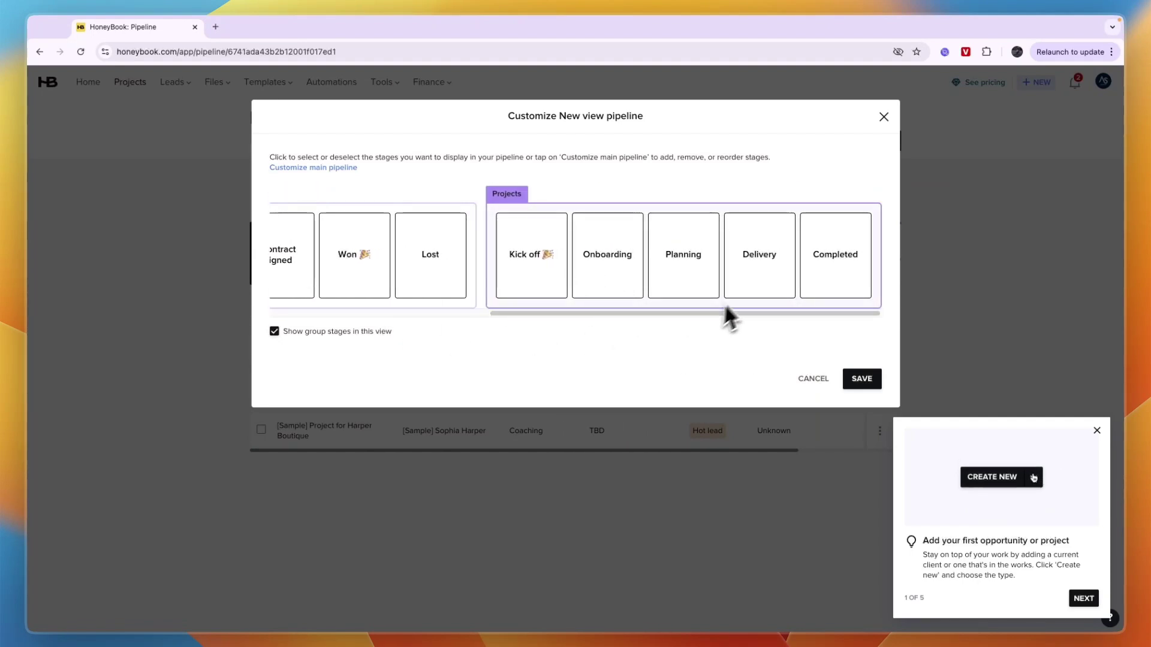
{"action": "left_click", "coordinate": [753, 268]}
{"action": "right_click", "coordinate": [752, 268]}
{"action": "left_click", "coordinate": [748, 268]}
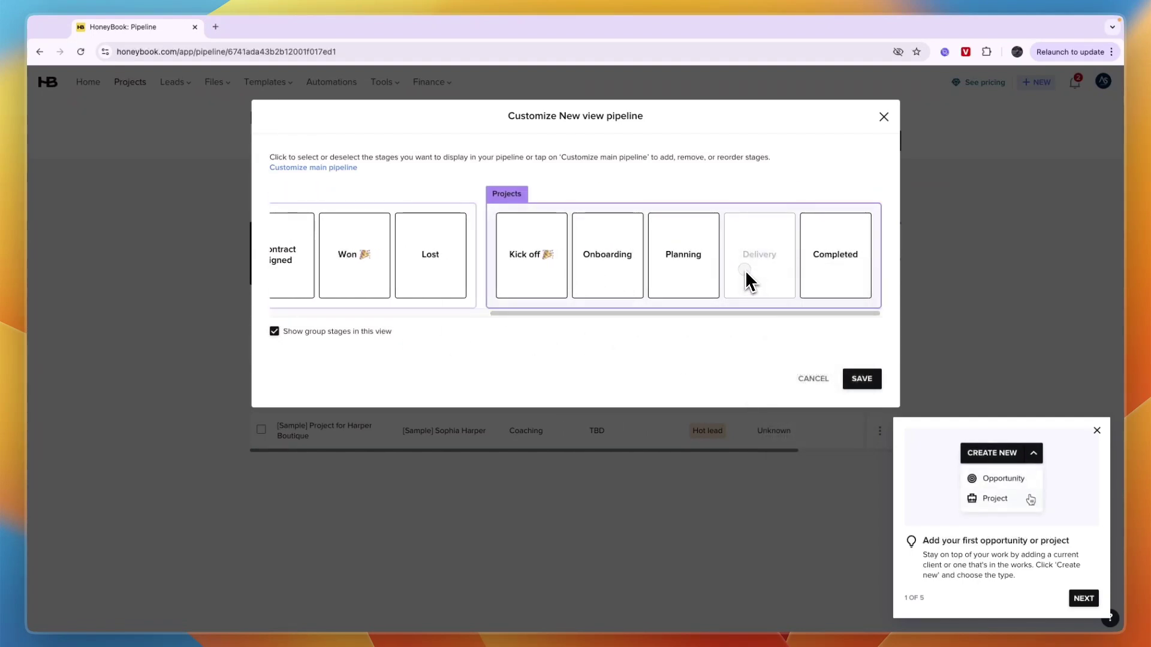
{"action": "left_click", "coordinate": [738, 270]}
{"action": "left_click", "coordinate": [681, 289]}
{"action": "left_click", "coordinate": [680, 289]}
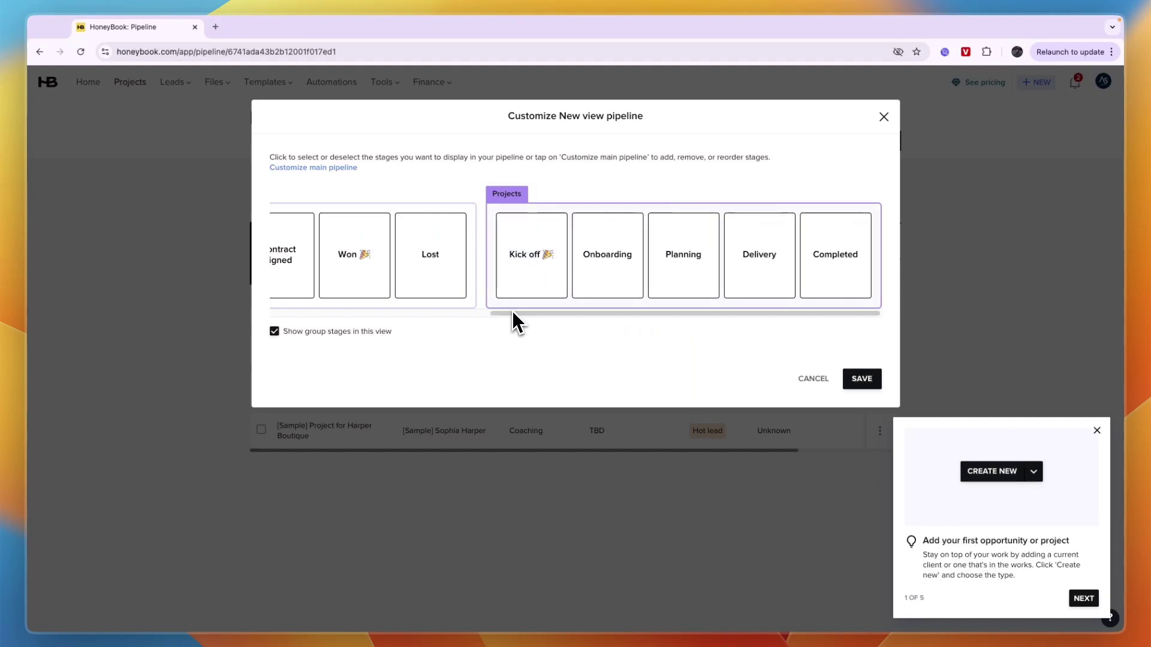
{"action": "left_click_drag", "start_coordinate": [512, 311], "coordinate": [318, 323]}
{"action": "left_click", "coordinate": [851, 380]}
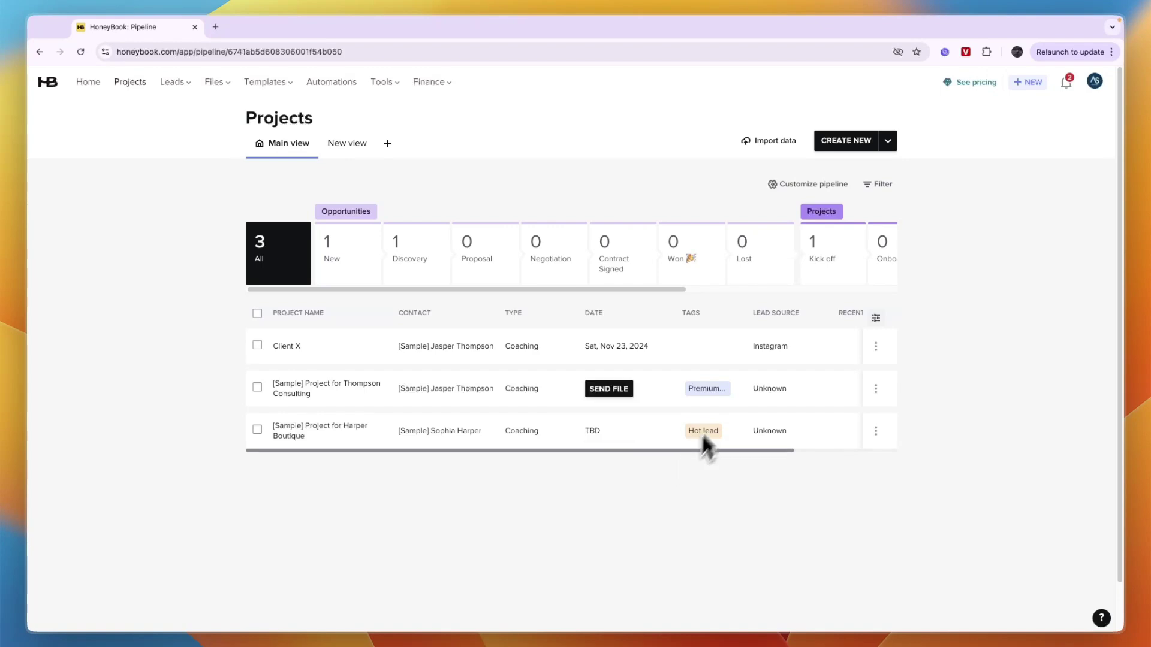
- Tag the Client X project as Hot lead and view the smart file templates that can be sent for it
{"action": "mouse_move", "coordinate": [686, 359]}
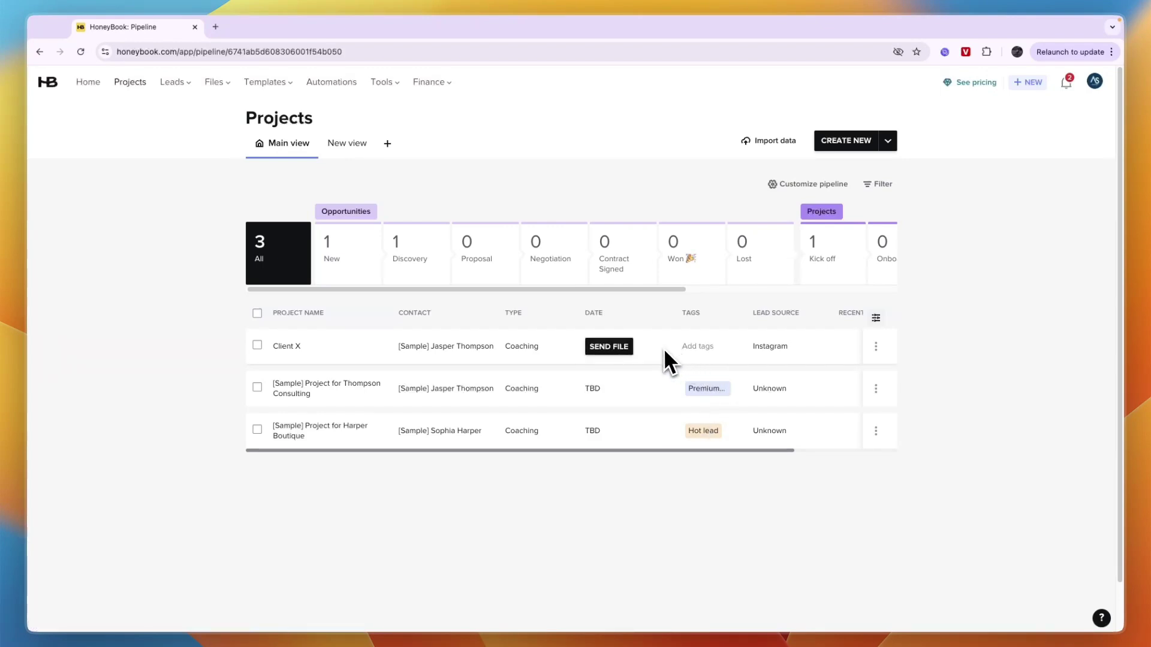
{"action": "left_click", "coordinate": [702, 346]}
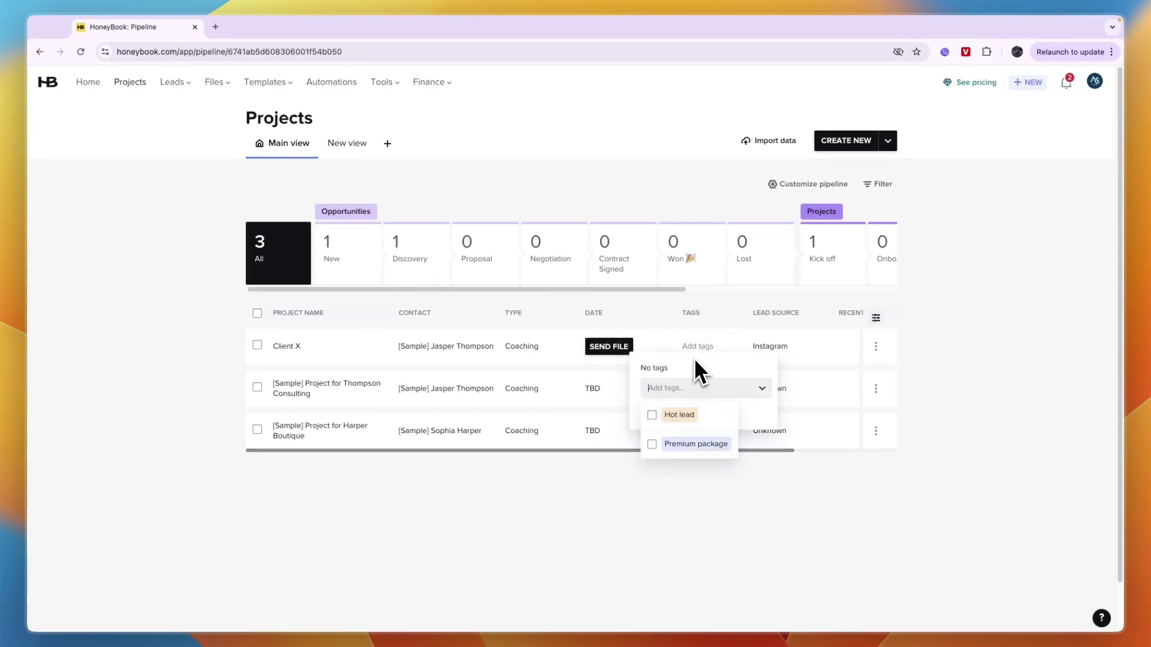
{"action": "left_click", "coordinate": [666, 413]}
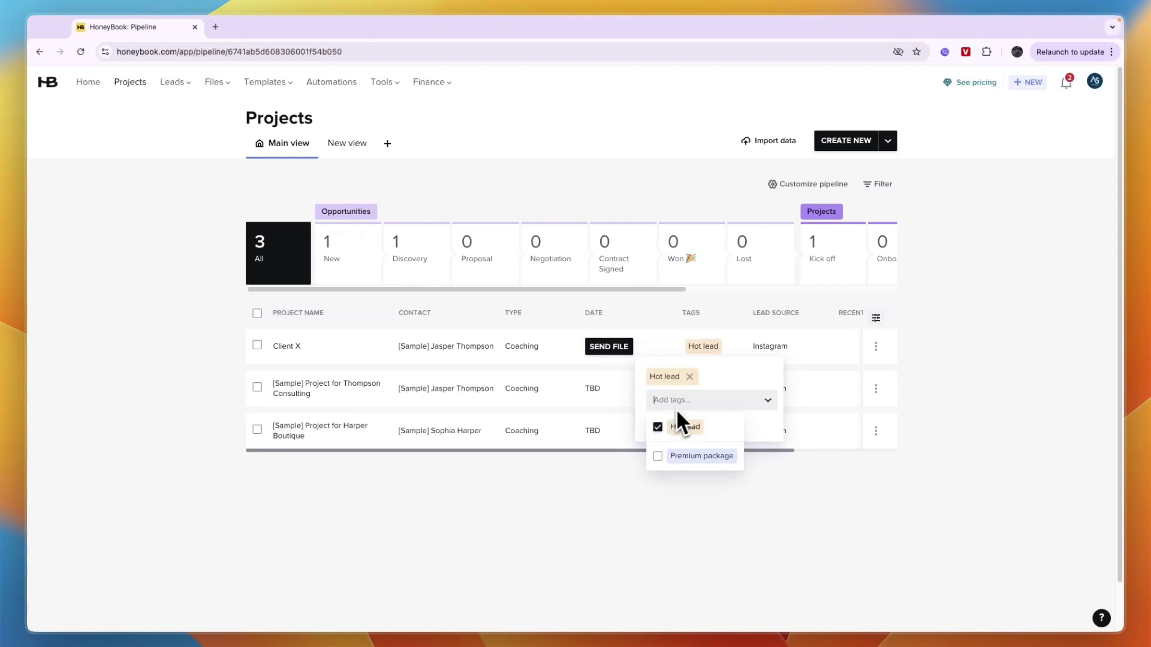
{"action": "left_click", "coordinate": [608, 347]}
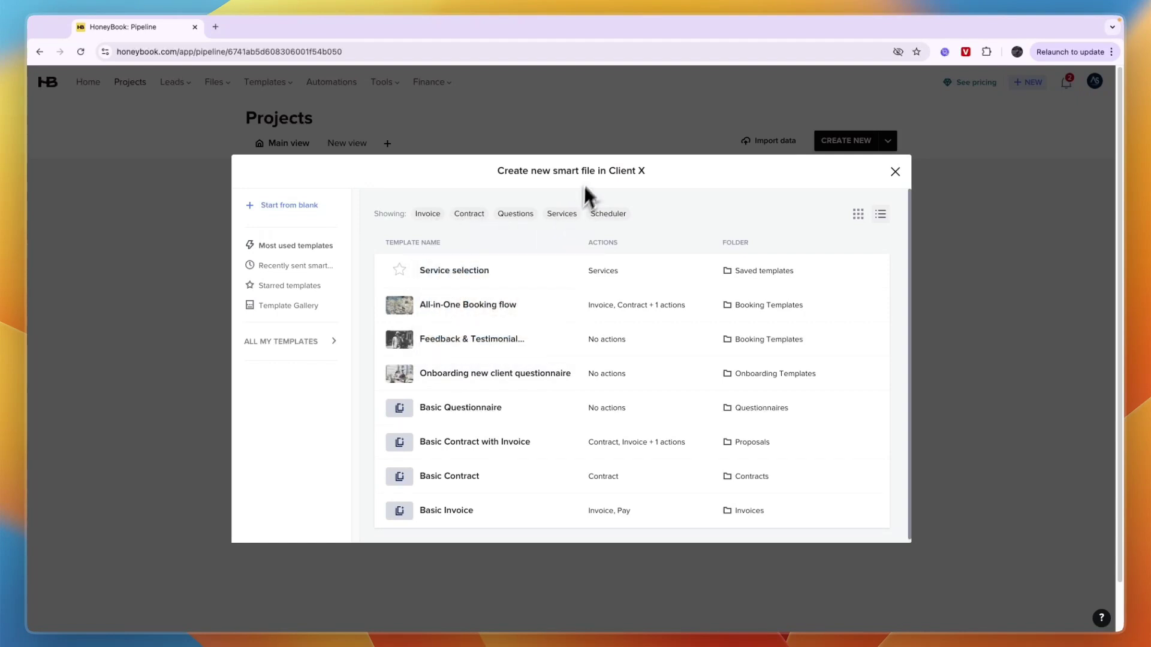
{"action": "key", "text": "Escape"}
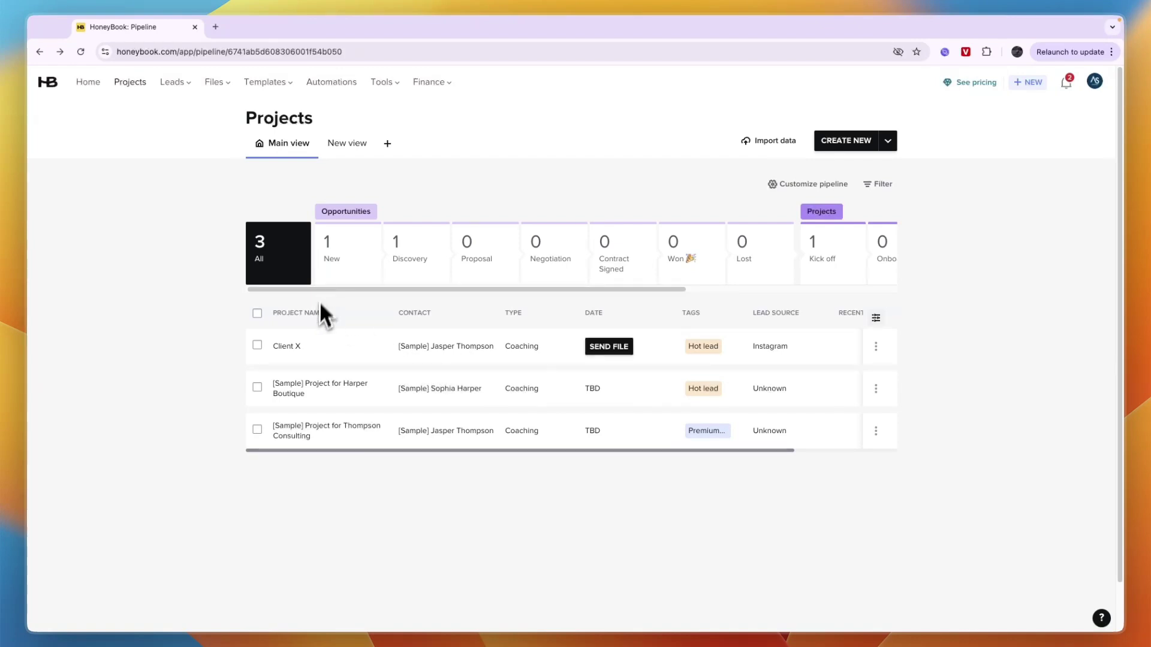
- Open the Client X project and review the participant types that can be added to it
{"action": "left_click", "coordinate": [290, 347]}
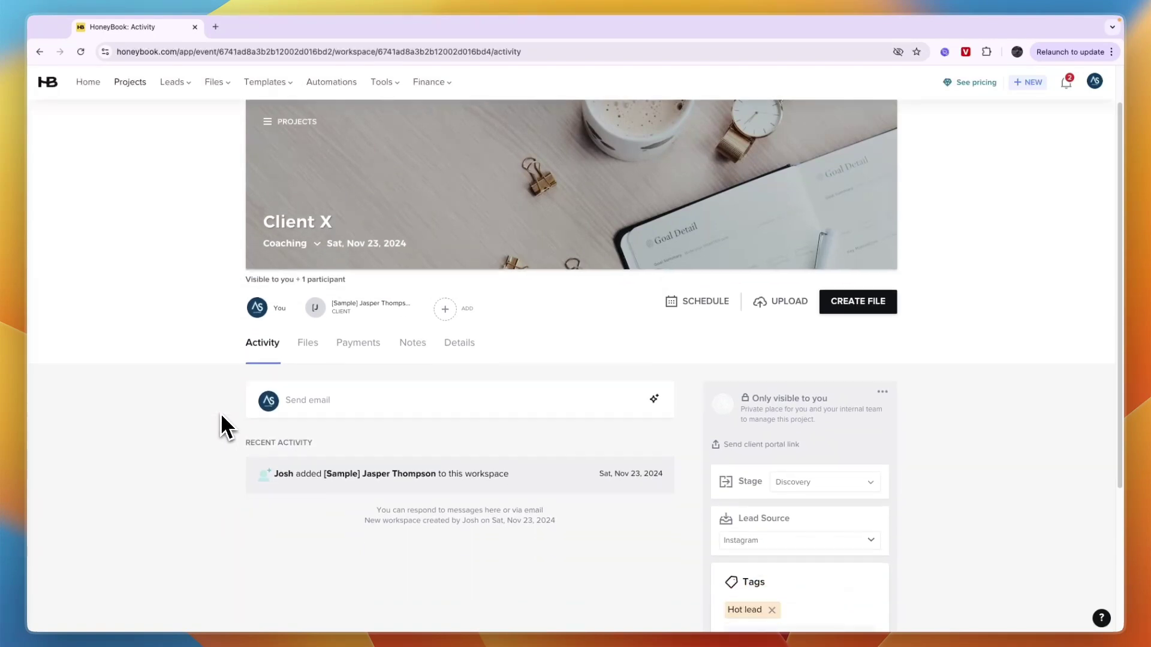
{"action": "left_click", "coordinate": [444, 310]}
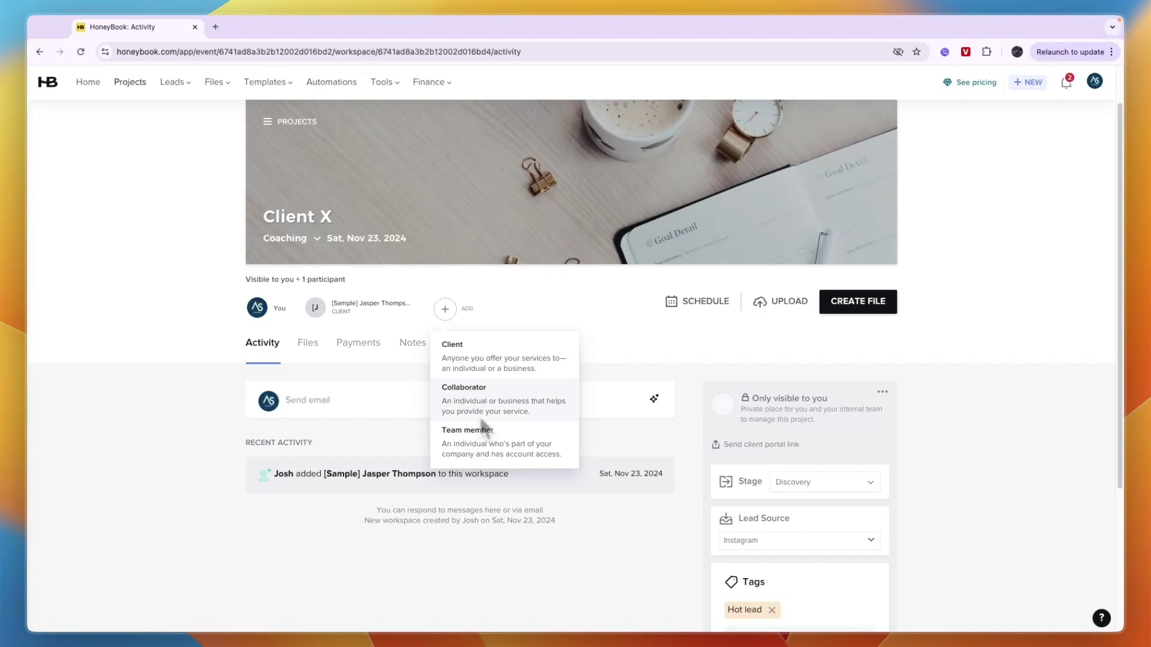
{"action": "left_click", "coordinate": [170, 465]}
{"action": "scroll", "coordinate": [288, 461], "scroll_direction": "down", "scroll_amount": 2}
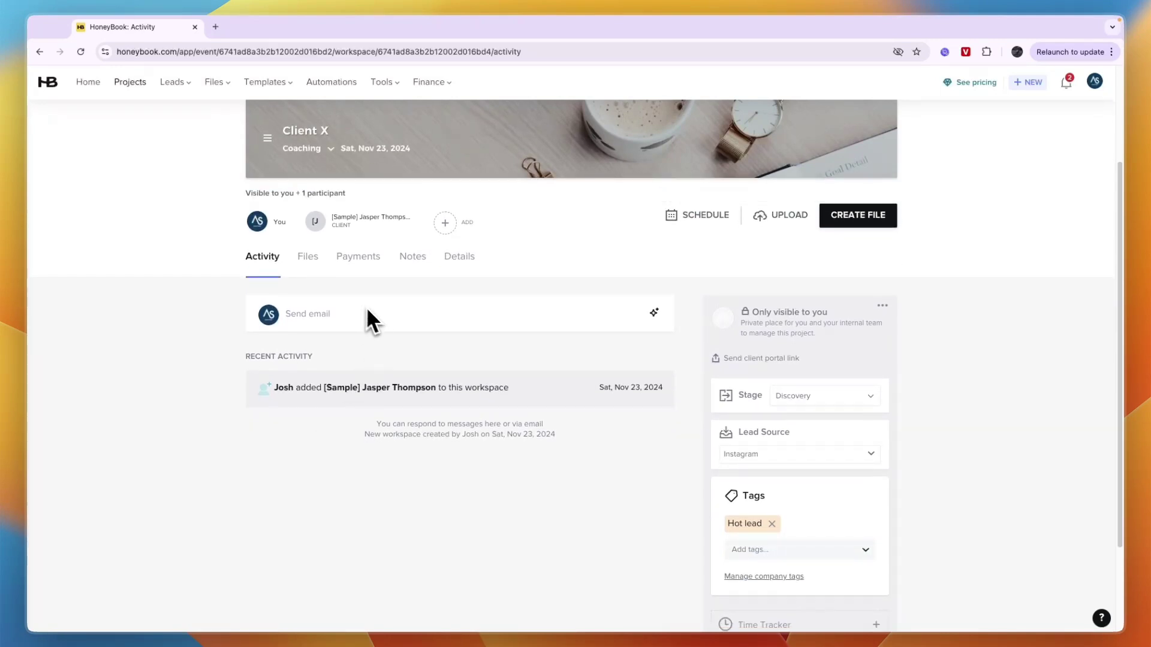
- Look through the Notes and Payments sections of the Client X project
{"action": "left_click", "coordinate": [427, 256]}
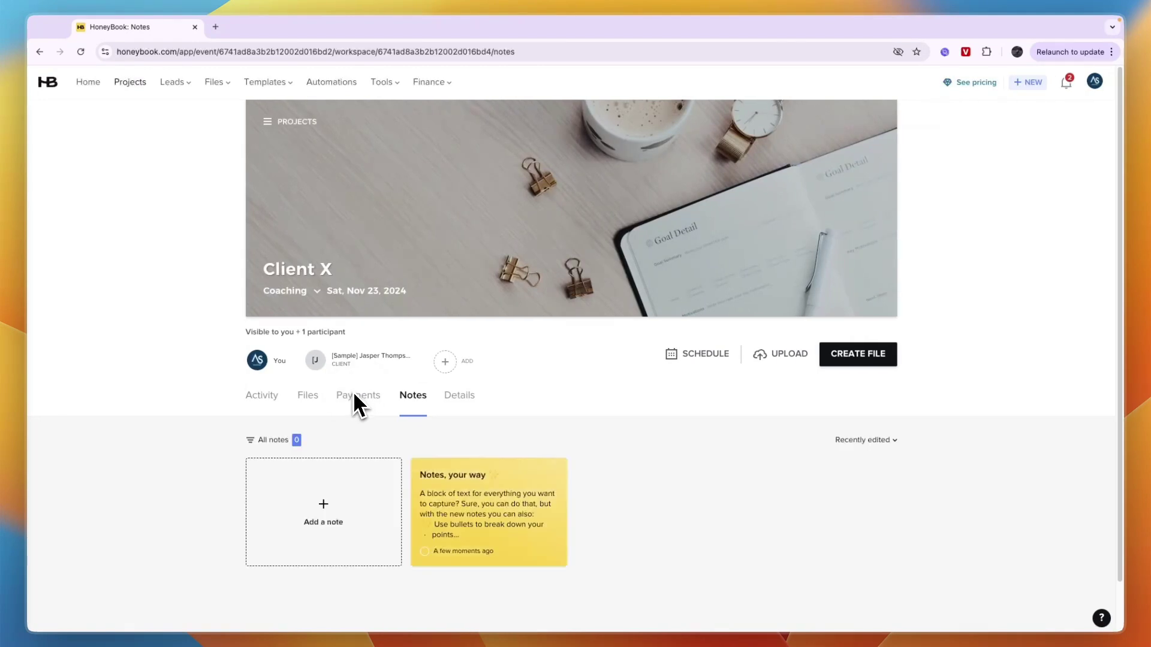
{"action": "left_click", "coordinate": [354, 395]}
{"action": "scroll", "coordinate": [442, 455], "scroll_direction": "down", "scroll_amount": 2}
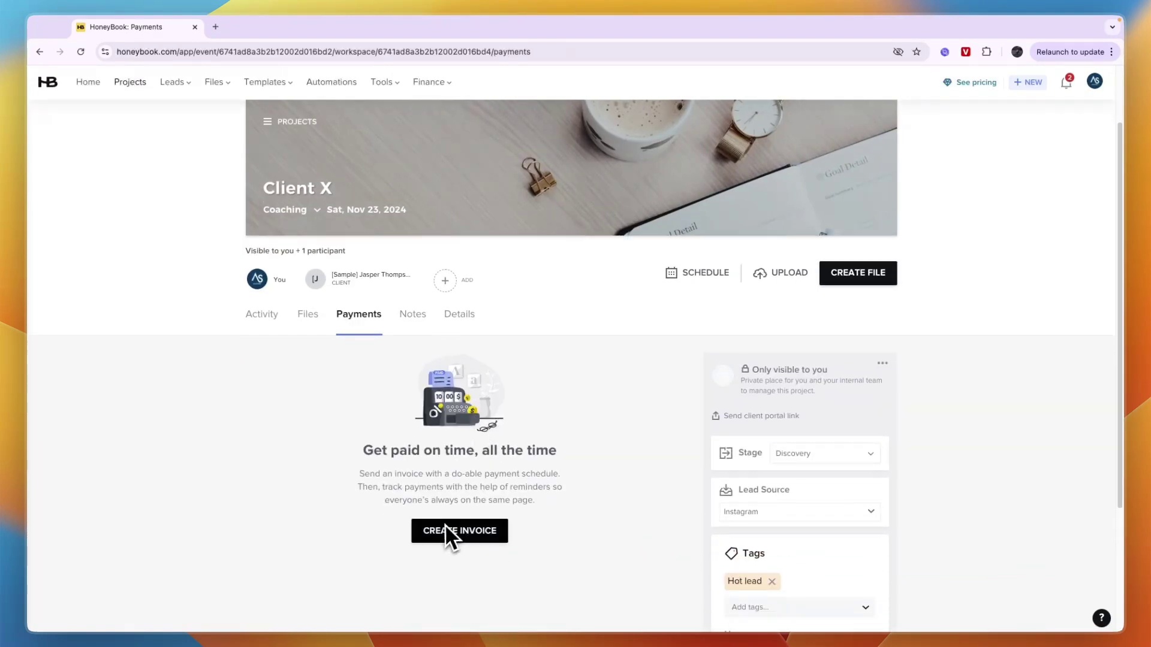
- Move the Client X project to the Proposal stage and view its time tracker and tasks options
{"action": "scroll", "coordinate": [445, 524], "scroll_direction": "down", "scroll_amount": 1}
{"action": "scroll", "coordinate": [778, 372], "scroll_direction": "down", "scroll_amount": 1}
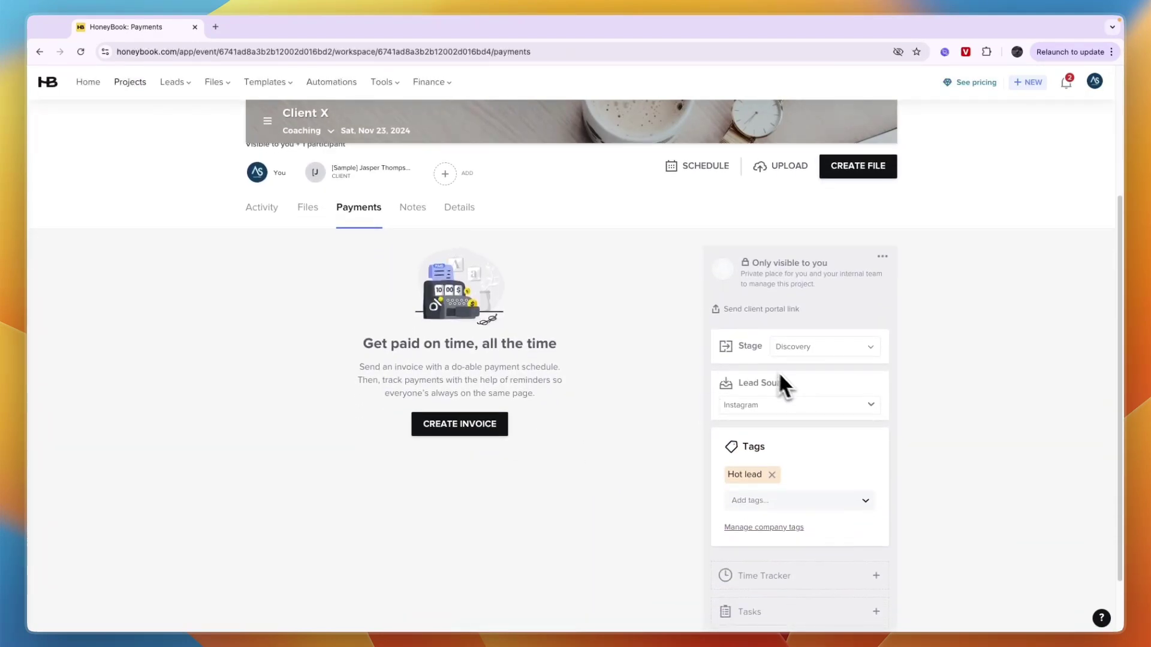
{"action": "left_click", "coordinate": [797, 351]}
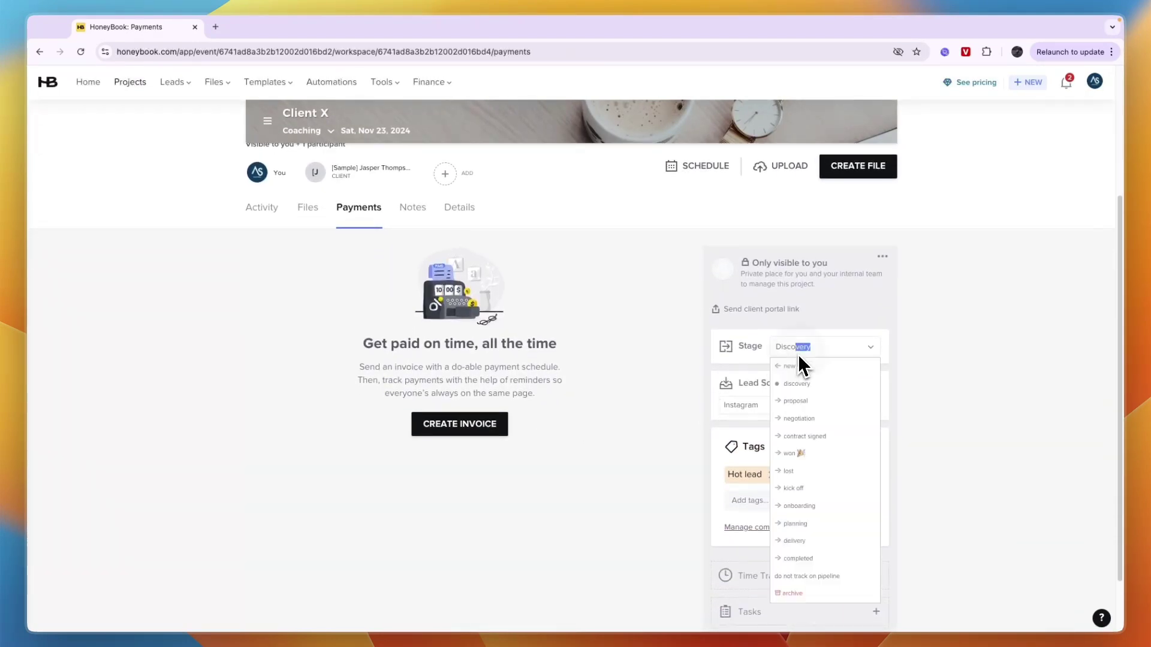
{"action": "left_click", "coordinate": [801, 401]}
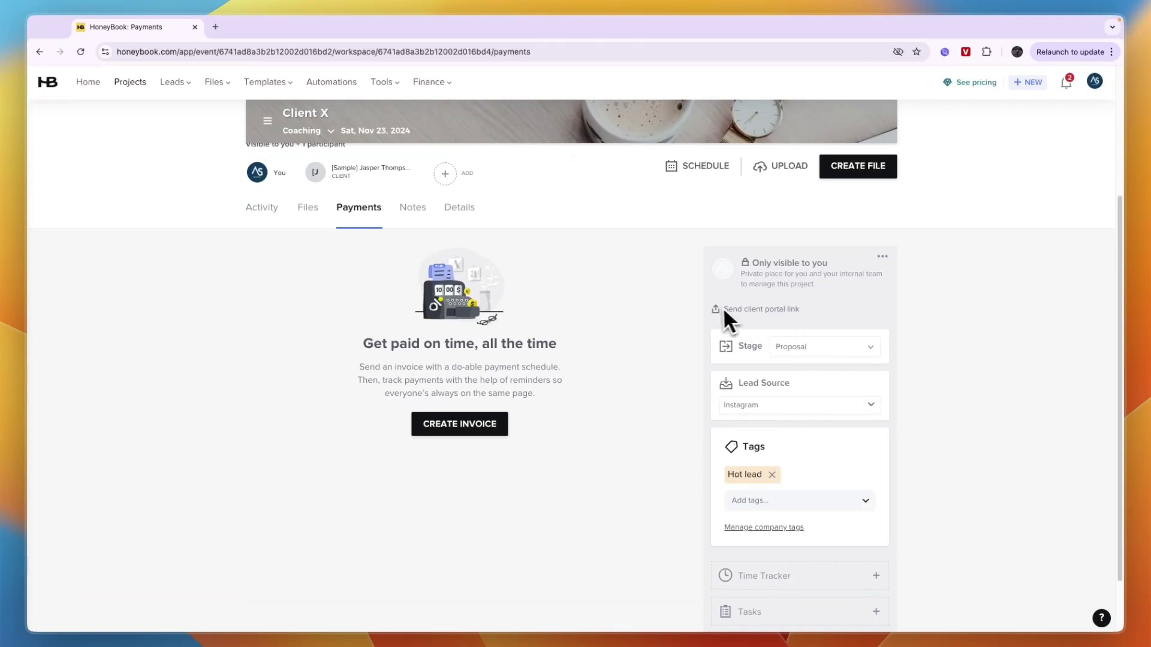
{"action": "scroll", "coordinate": [696, 363], "scroll_direction": "down", "scroll_amount": 2}
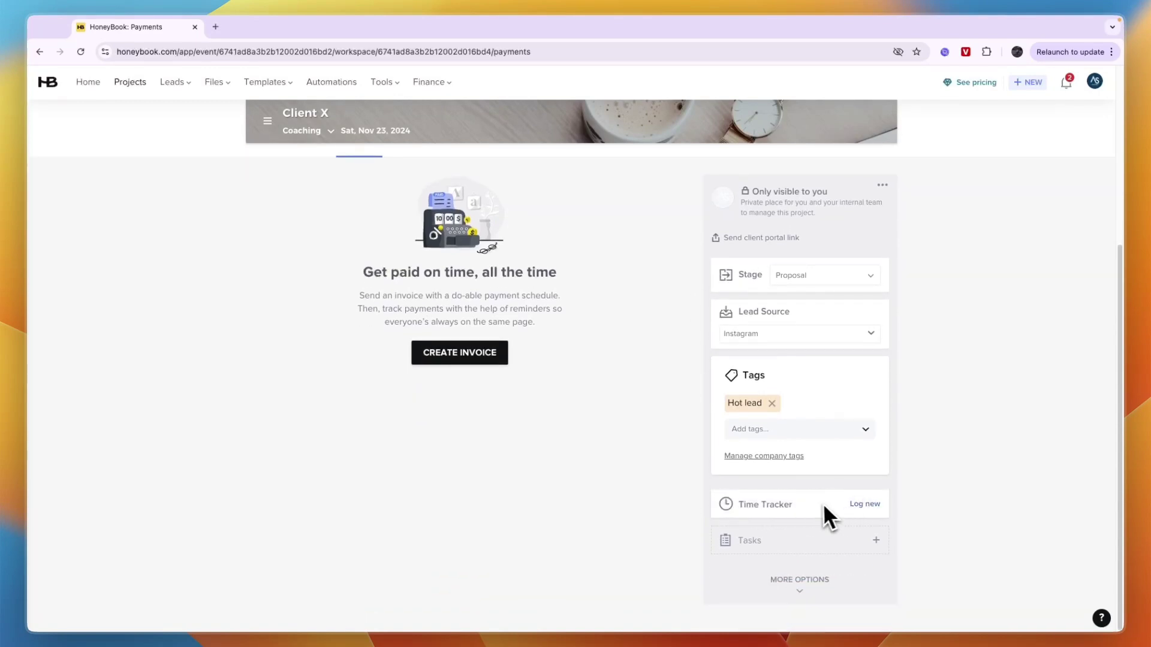
- Dismiss the Automations introduction and open the Lead capture using Lead form (HB template) automation
{"action": "scroll", "coordinate": [855, 471], "scroll_direction": "up", "scroll_amount": 5}
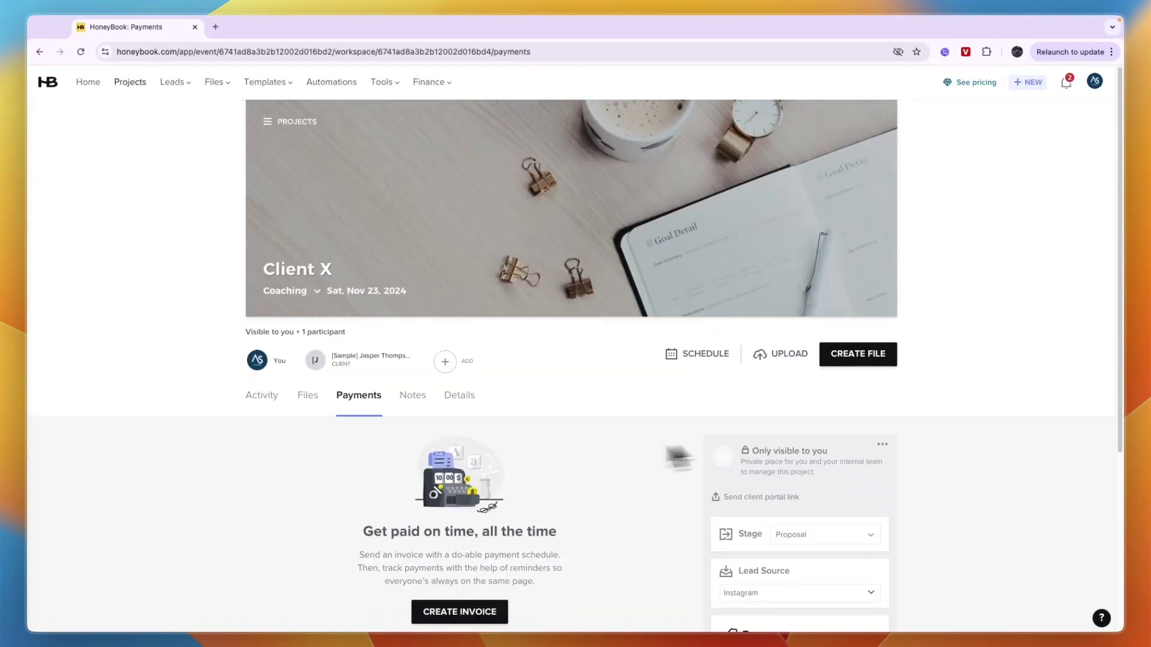
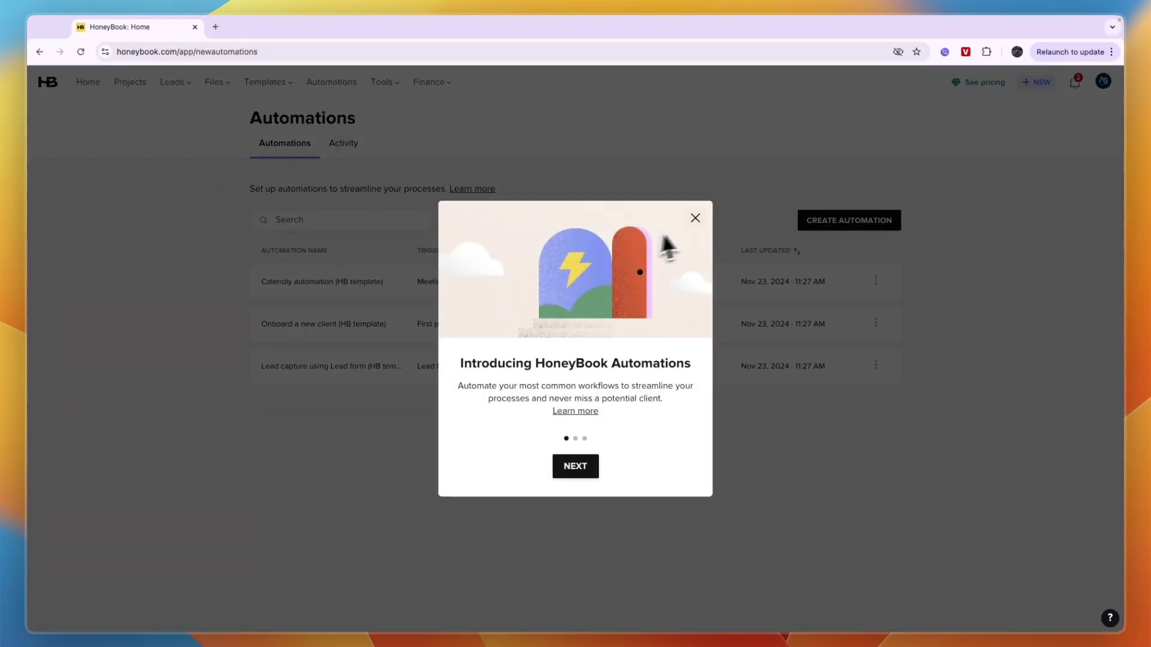
{"action": "left_click", "coordinate": [695, 219]}
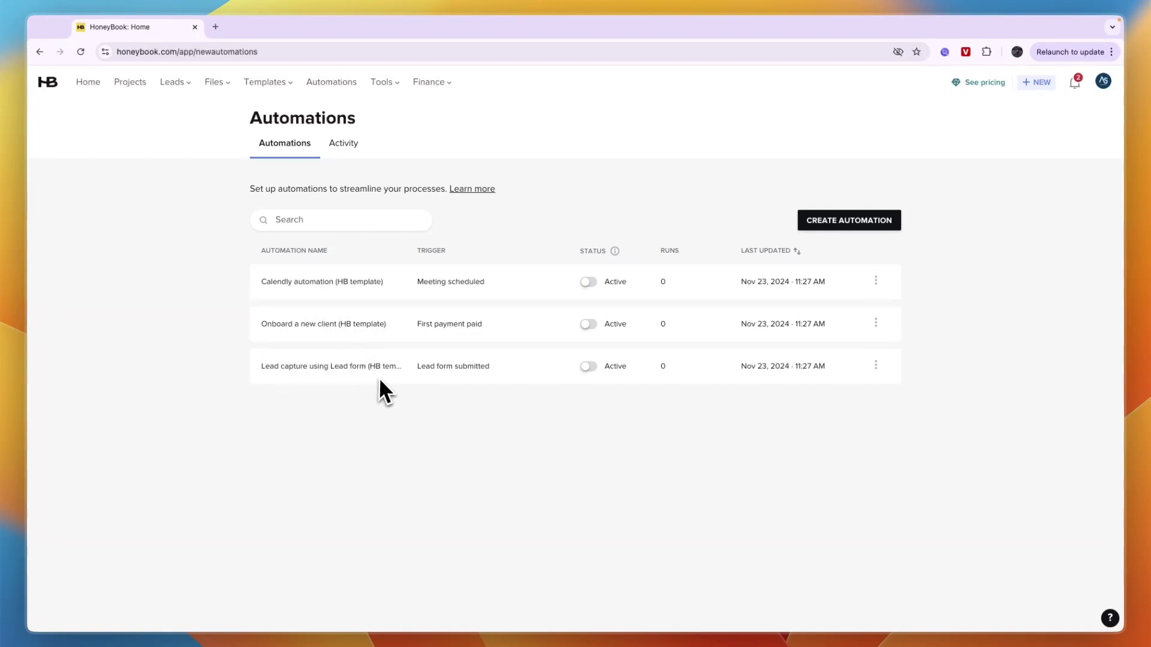
{"action": "left_click", "coordinate": [354, 368]}
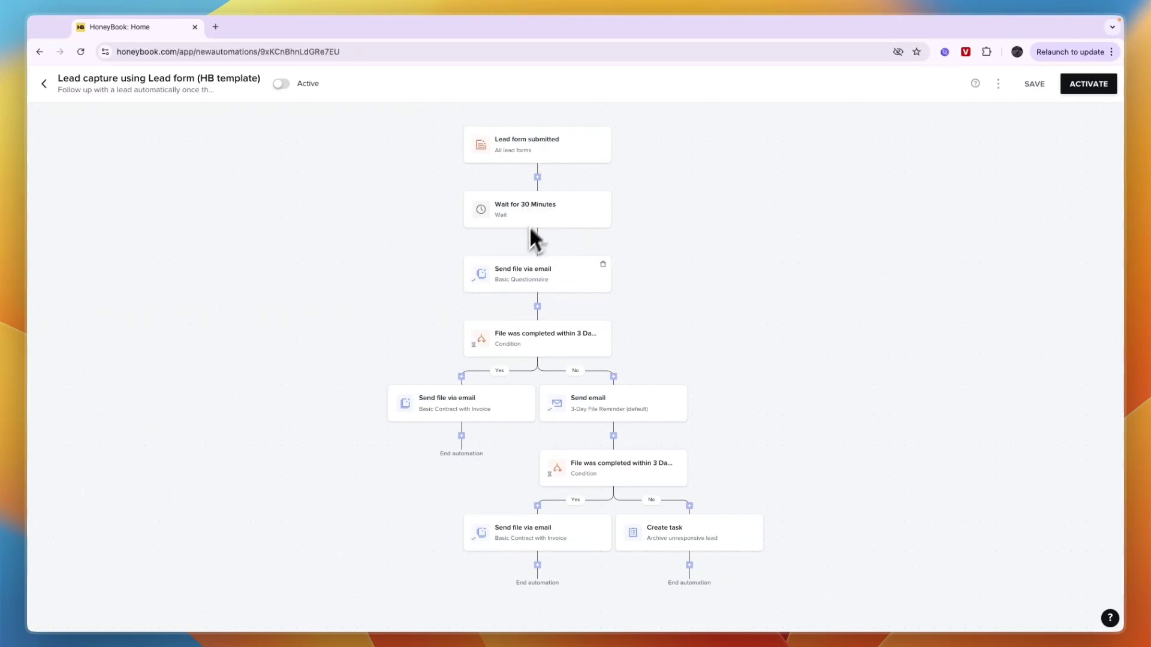
- Review the Basic Questionnaire action's file templates, the file completion condition and the rest of the lead capture workflow
{"action": "left_click", "coordinate": [531, 280]}
{"action": "left_click", "coordinate": [1004, 237]}
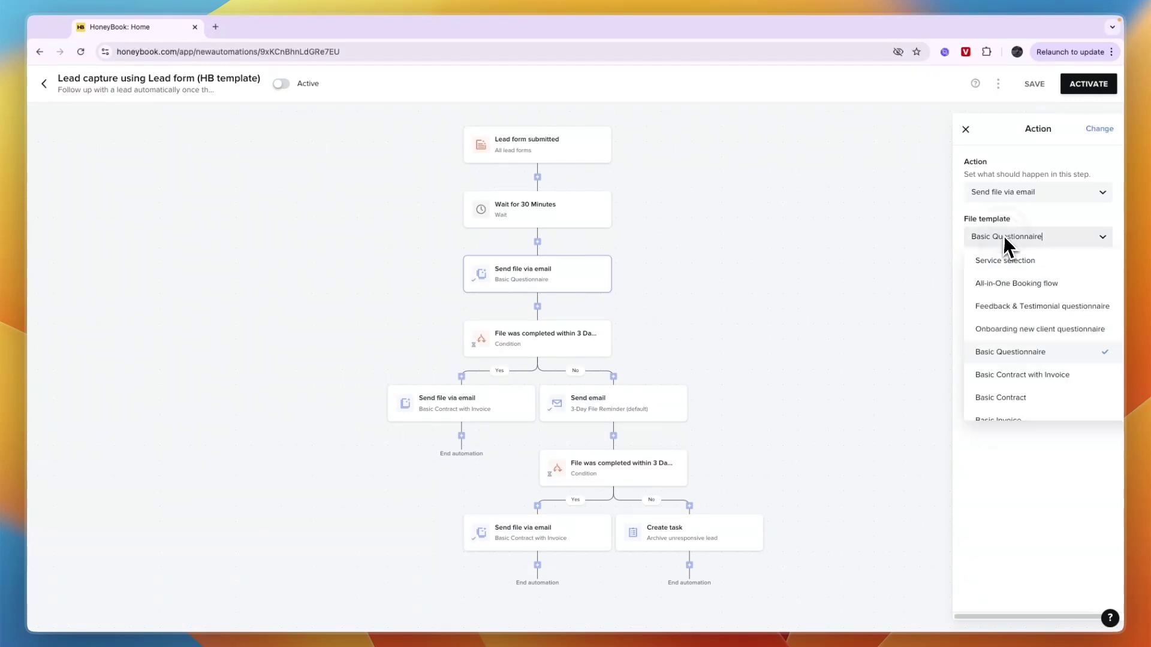
{"action": "left_click", "coordinate": [1044, 474]}
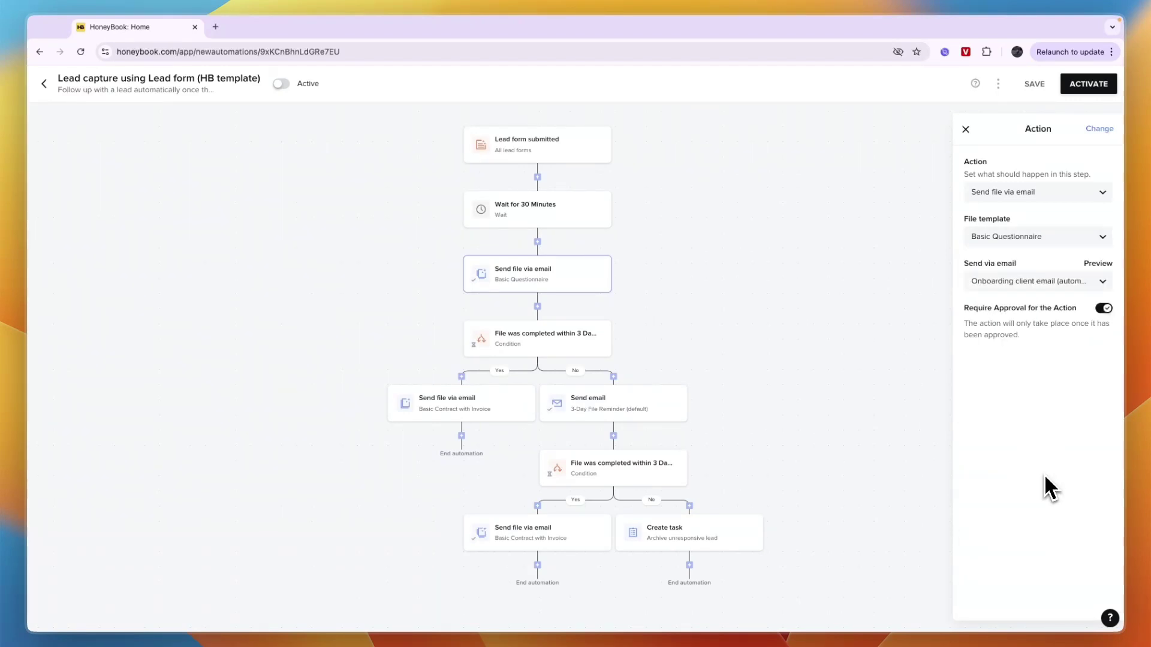
{"action": "left_click", "coordinate": [564, 350]}
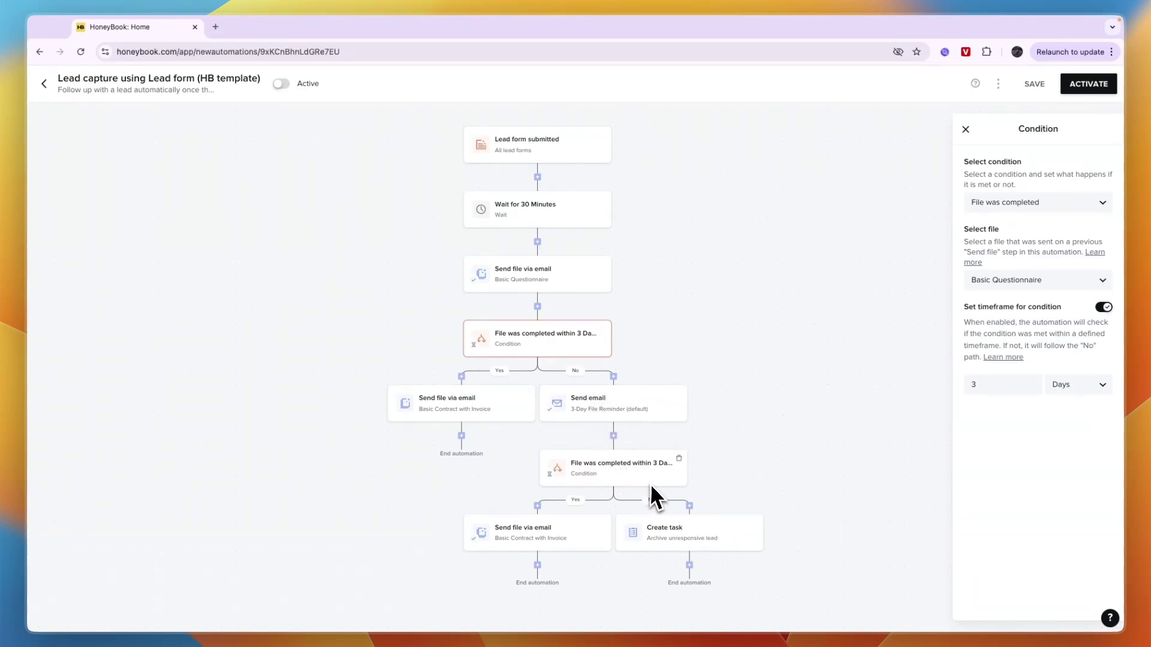
{"action": "scroll", "coordinate": [548, 530], "scroll_direction": "down", "scroll_amount": 1}
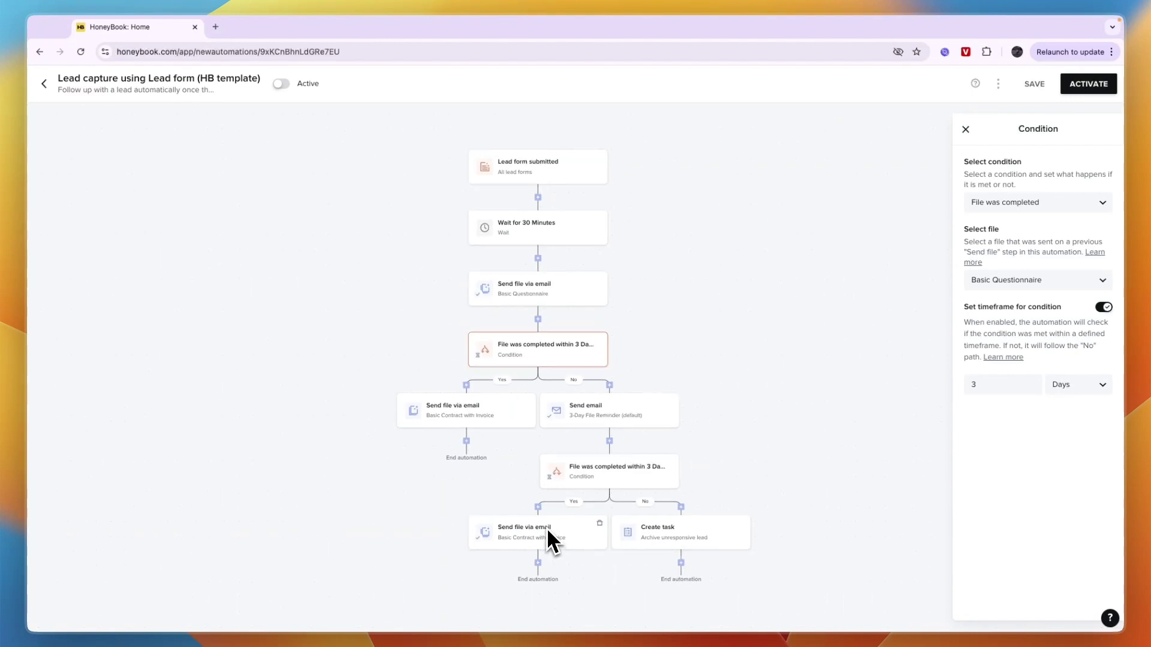
{"action": "scroll", "coordinate": [555, 530], "scroll_direction": "up", "scroll_amount": 2}
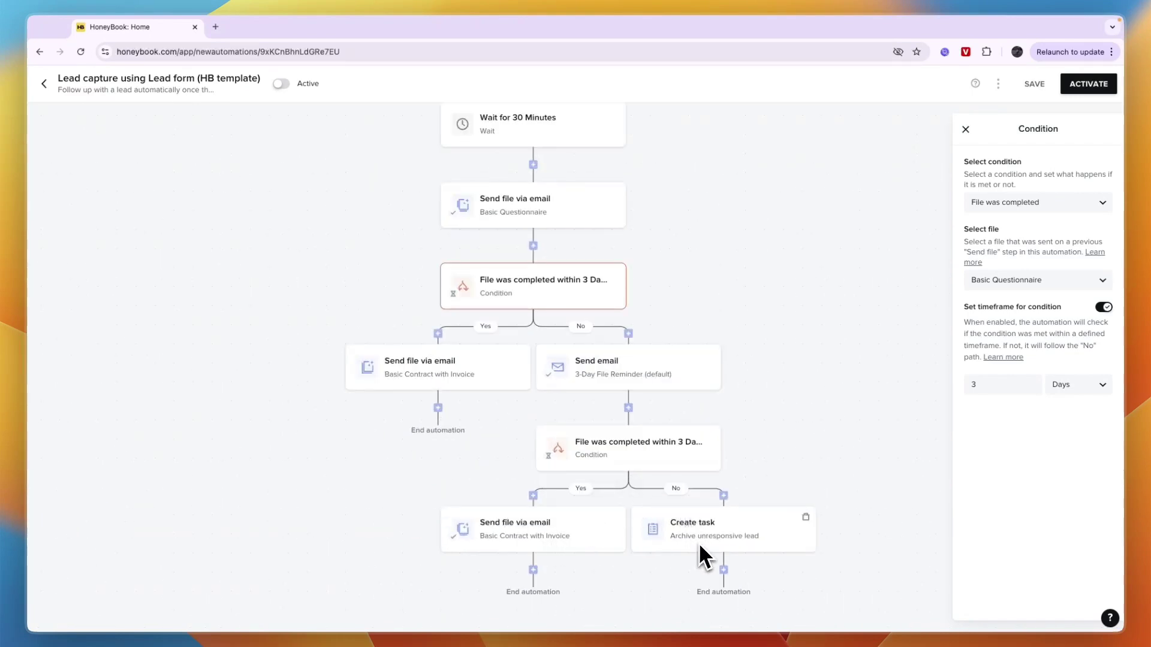
{"action": "scroll", "coordinate": [599, 180], "scroll_direction": "up", "scroll_amount": 1}
{"action": "scroll", "coordinate": [588, 214], "scroll_direction": "down", "scroll_amount": 4}
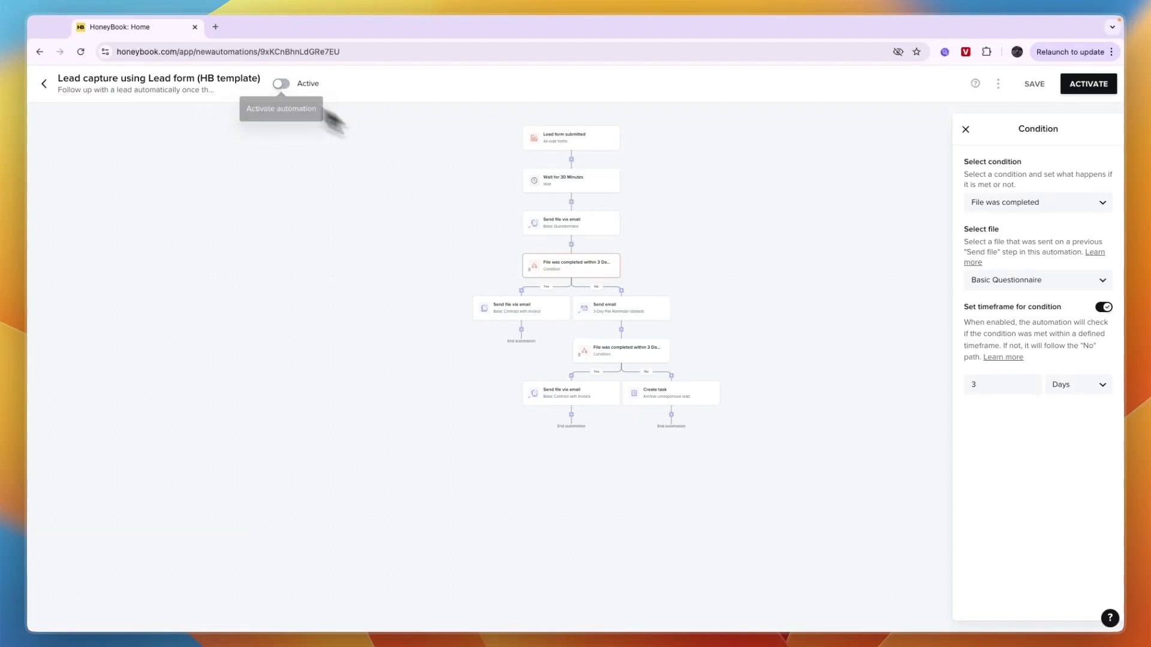
- Activate the lead capture automation, dismiss the confirmation and return to the automations list
{"action": "left_click", "coordinate": [283, 84]}
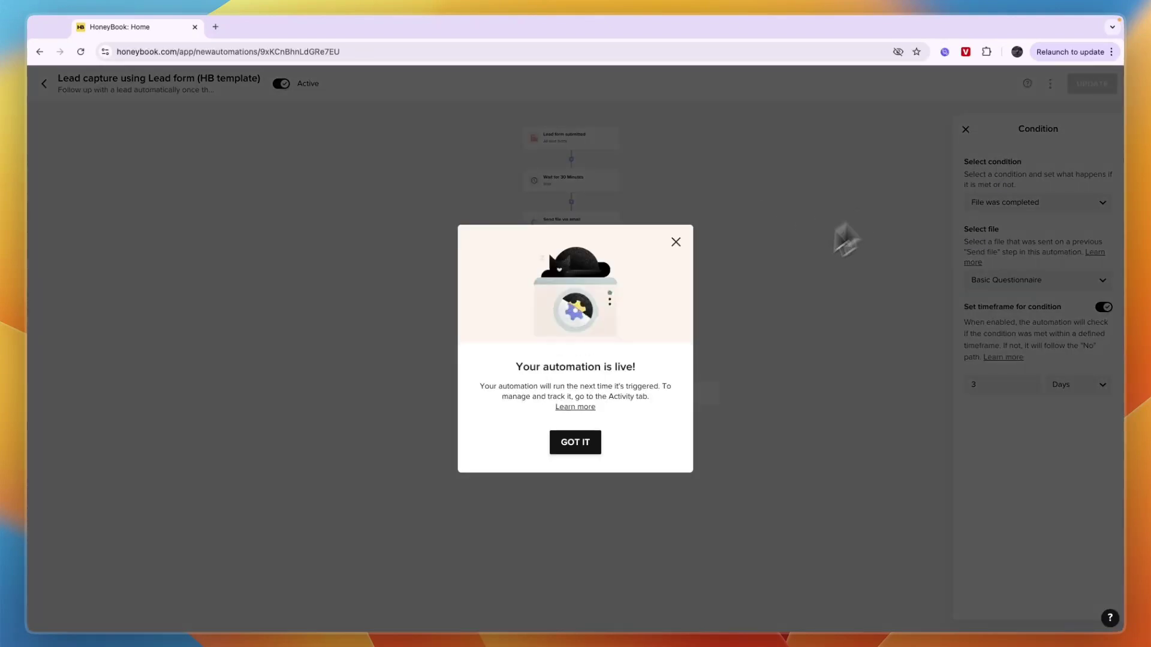
{"action": "left_click", "coordinate": [575, 445]}
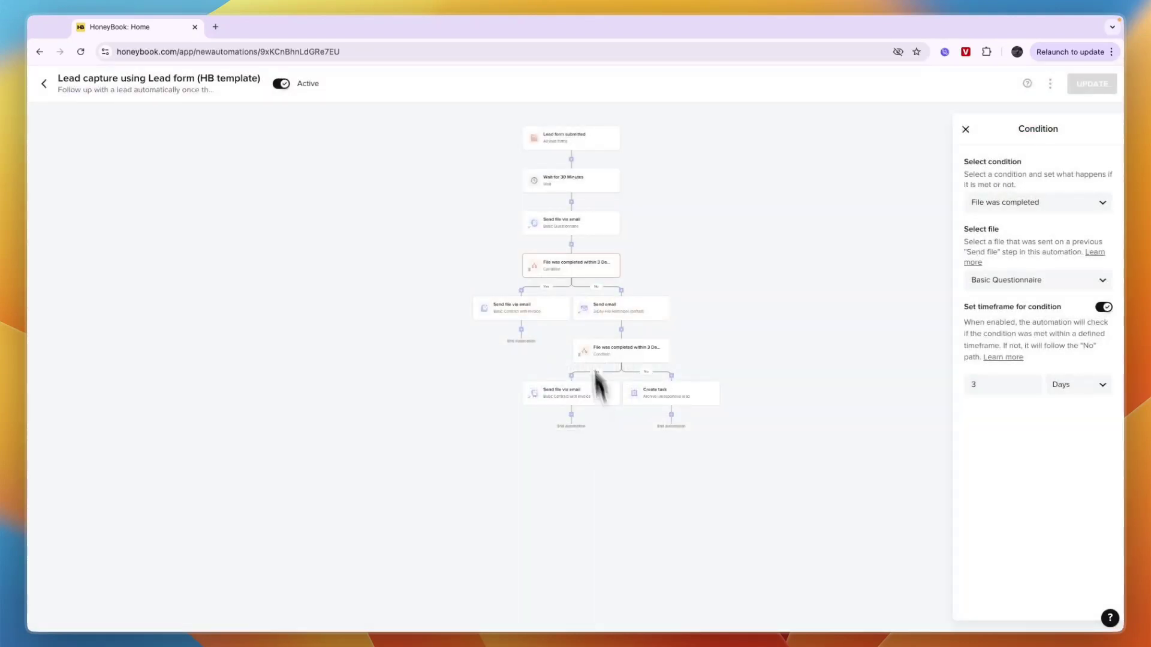
{"action": "left_click", "coordinate": [43, 83]}
- Create a new automation that uses Contact form submitted as its trigger
{"action": "left_click", "coordinate": [857, 219]}
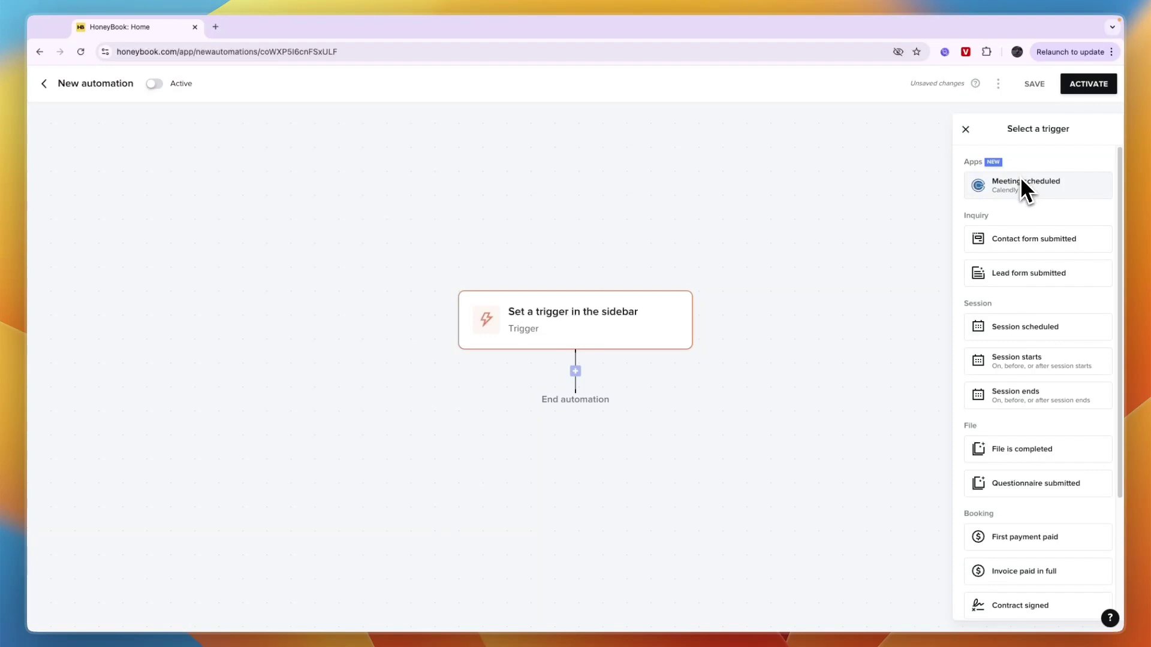
{"action": "scroll", "coordinate": [1042, 283], "scroll_direction": "down", "scroll_amount": 5}
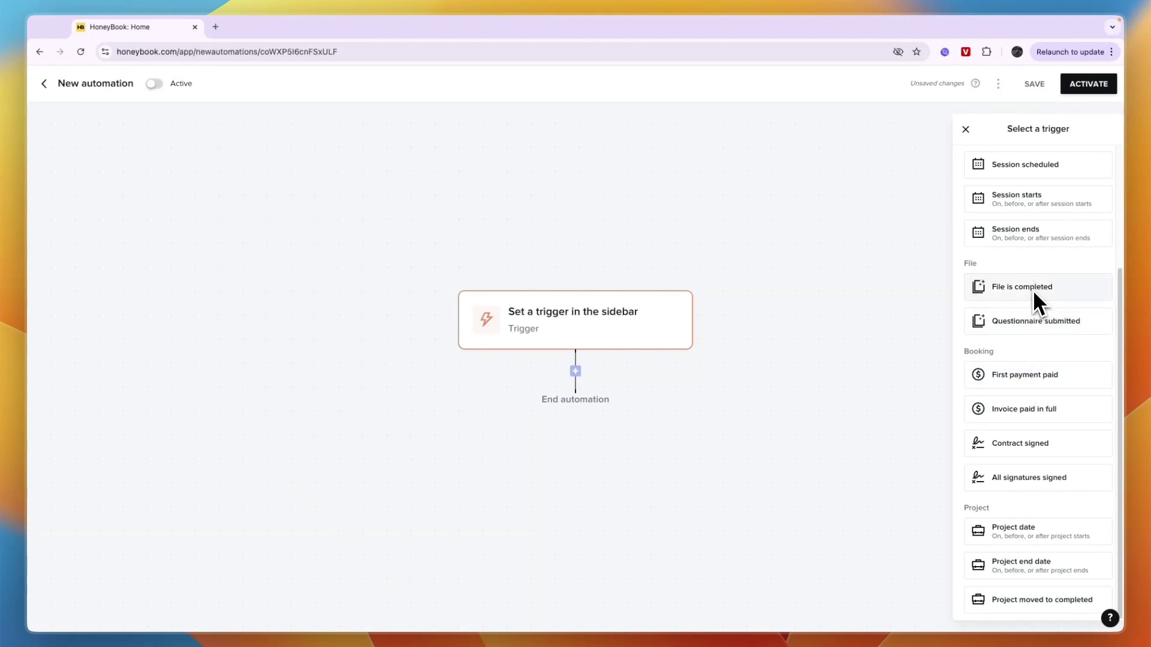
{"action": "scroll", "coordinate": [998, 396], "scroll_direction": "up", "scroll_amount": 5}
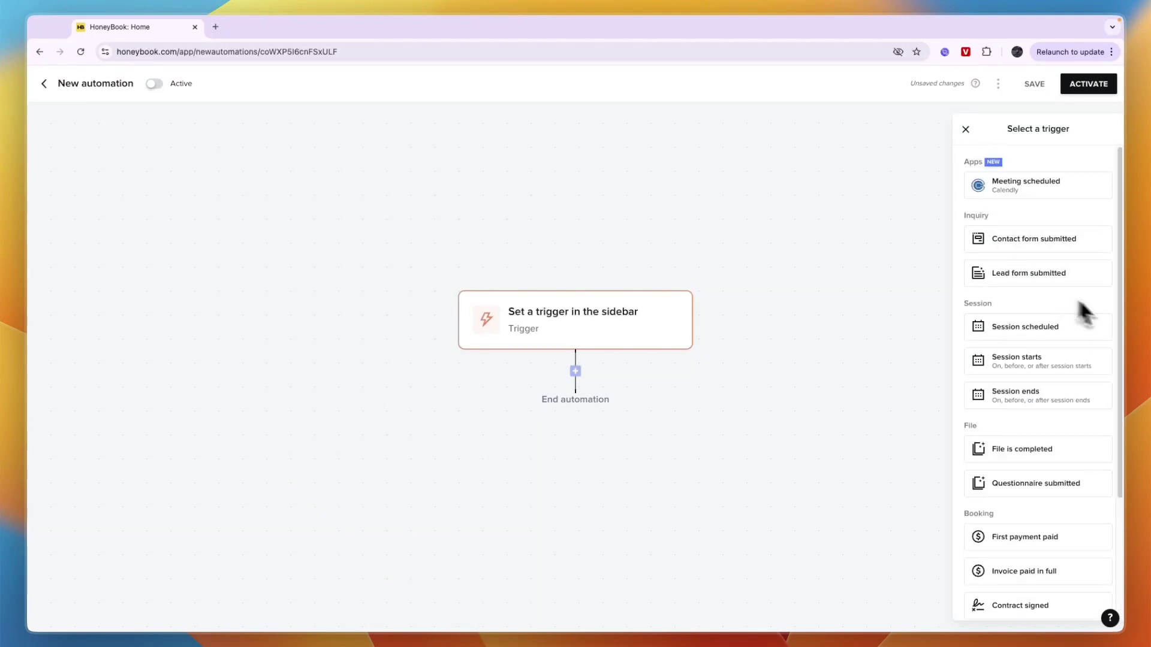
{"action": "left_click", "coordinate": [1022, 239]}
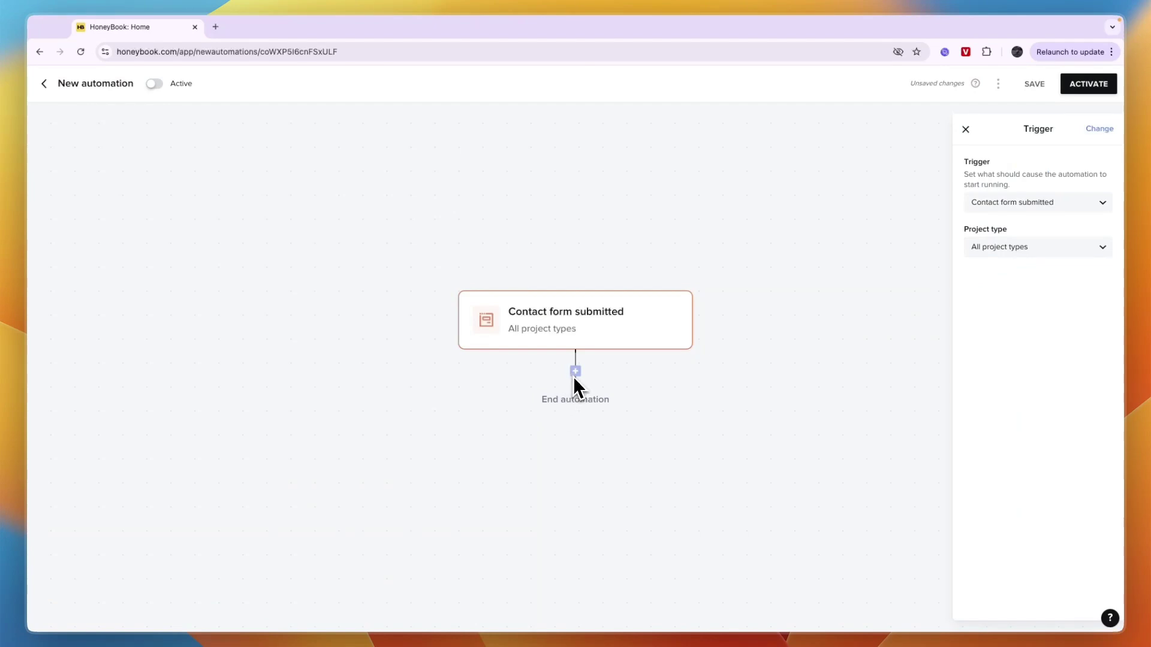
- Add a Create task action after the contact form trigger
{"action": "left_click", "coordinate": [575, 384]}
{"action": "left_click", "coordinate": [575, 371]}
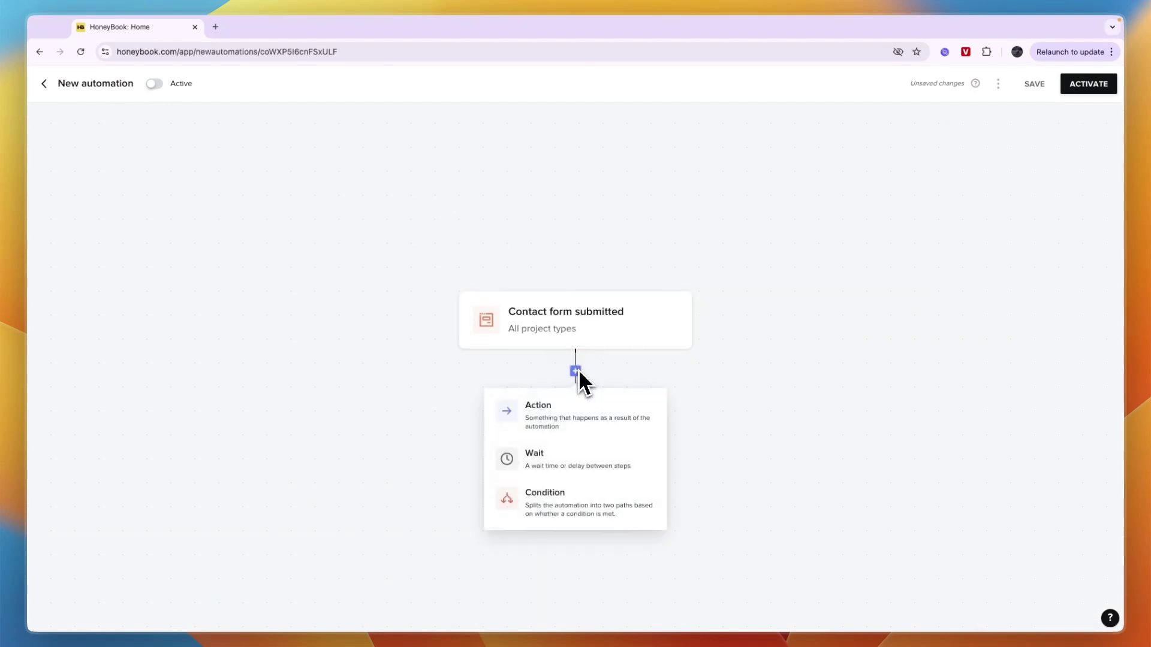
{"action": "left_click", "coordinate": [544, 419]}
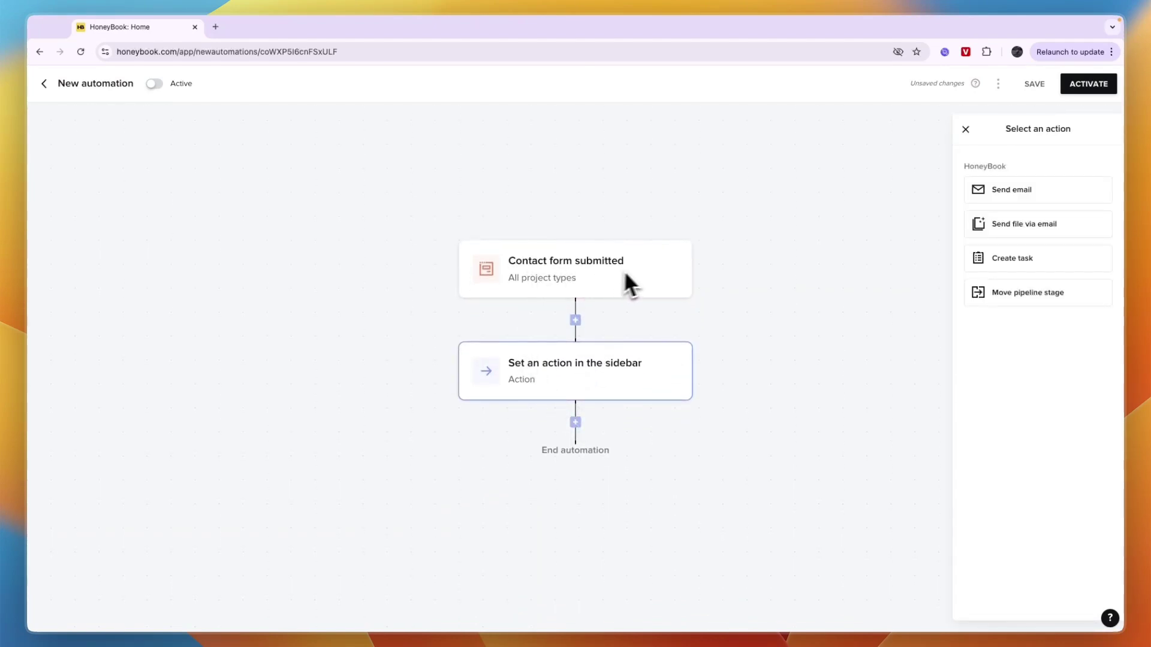
{"action": "left_click", "coordinate": [1037, 257]}
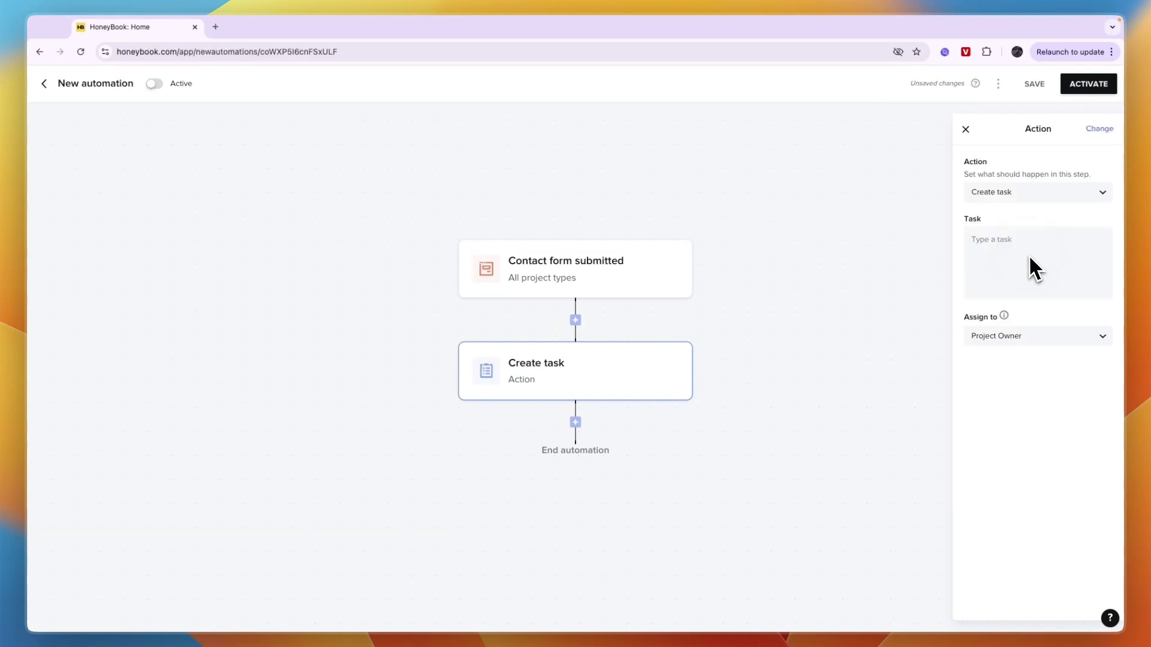
- Set the action's task to "Call lead" and assign it to the account user instead of the Project Owner
{"action": "left_click", "coordinate": [1014, 195]}
{"action": "left_click", "coordinate": [1016, 195]}
{"action": "left_click", "coordinate": [1019, 250]}
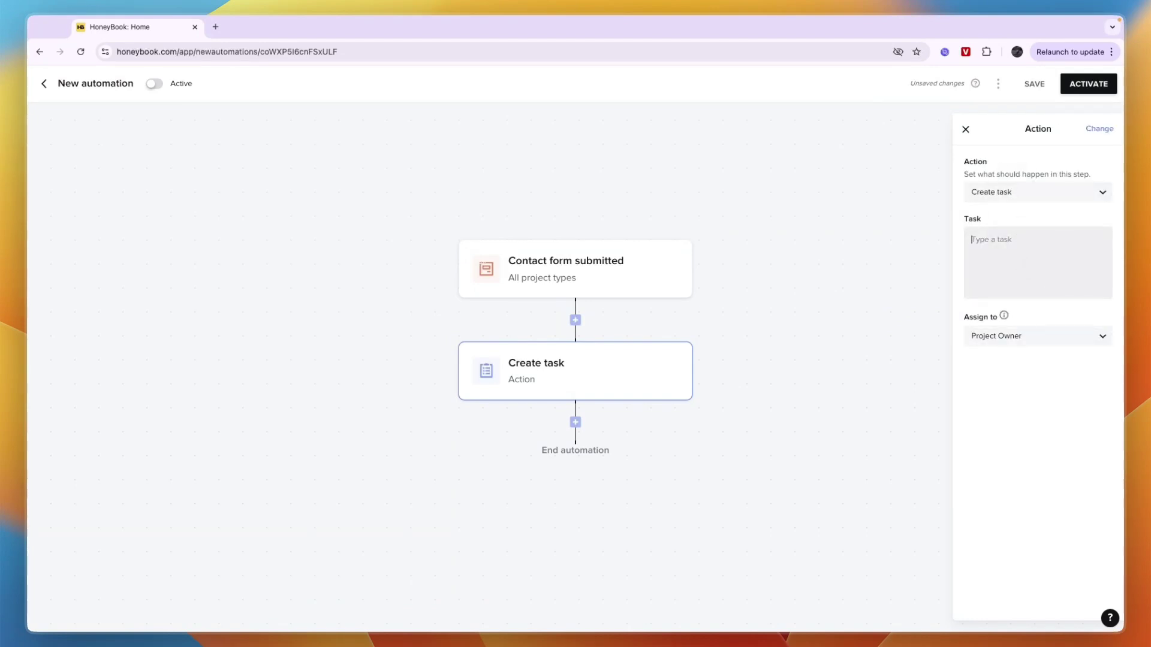
{"action": "type", "text": "Call lead"}
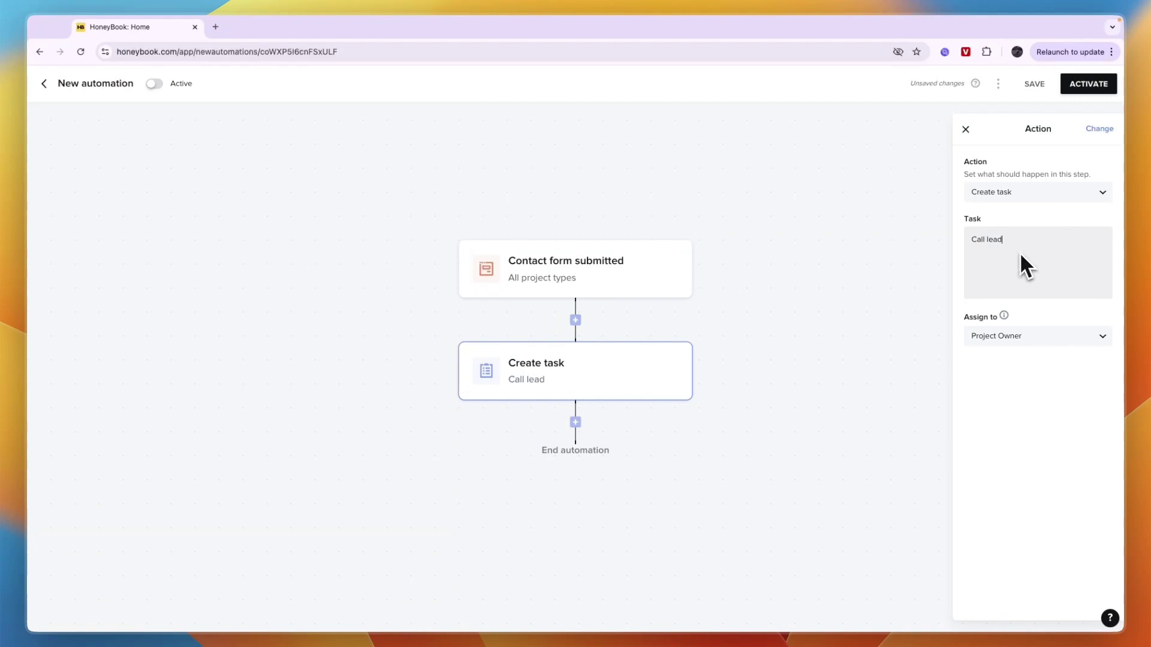
{"action": "left_click", "coordinate": [995, 337]}
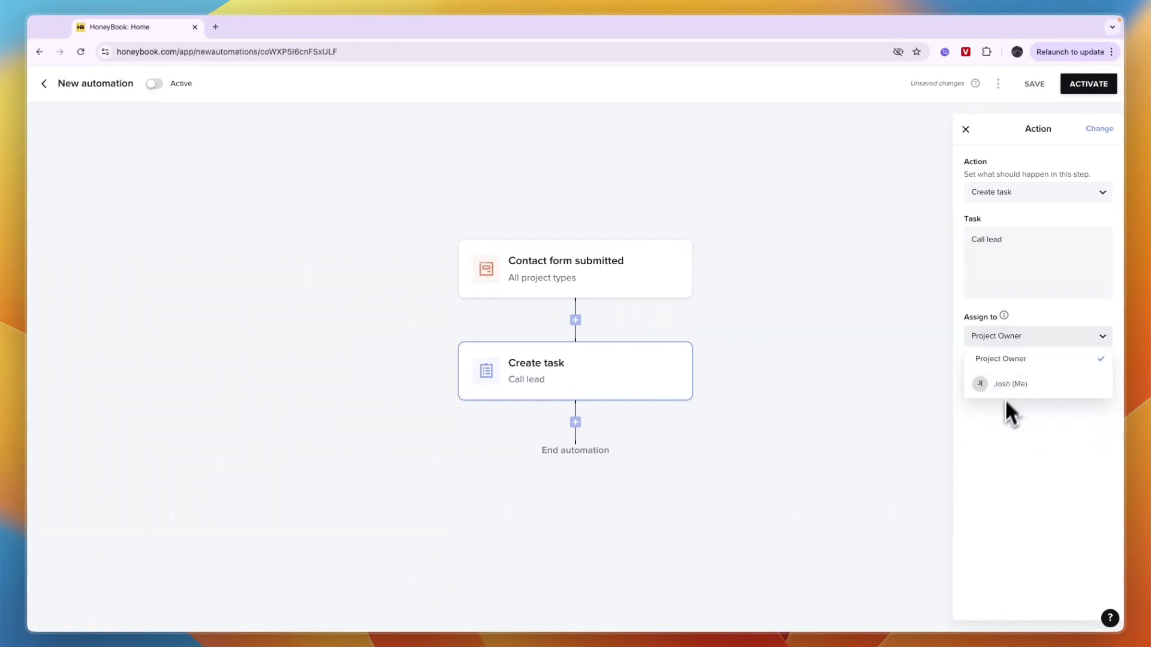
{"action": "left_click", "coordinate": [1037, 383]}
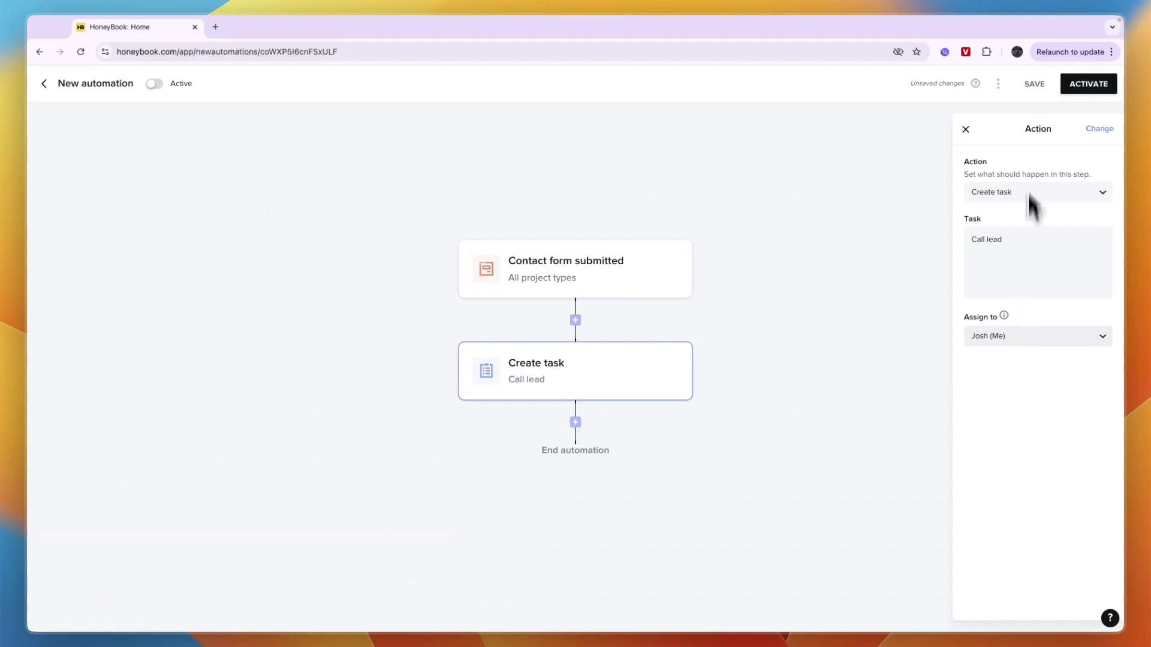
- Activate the new automation, check its contact form trigger settings and leave the automation editor
{"action": "left_click", "coordinate": [1073, 90]}
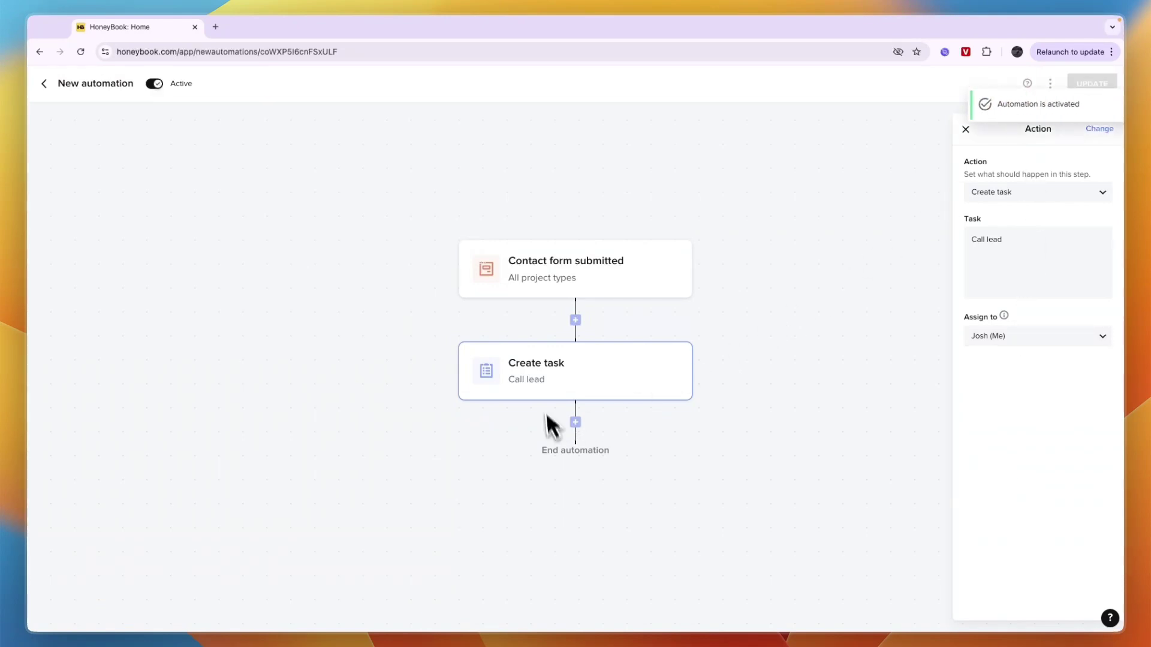
{"action": "left_click", "coordinate": [567, 275]}
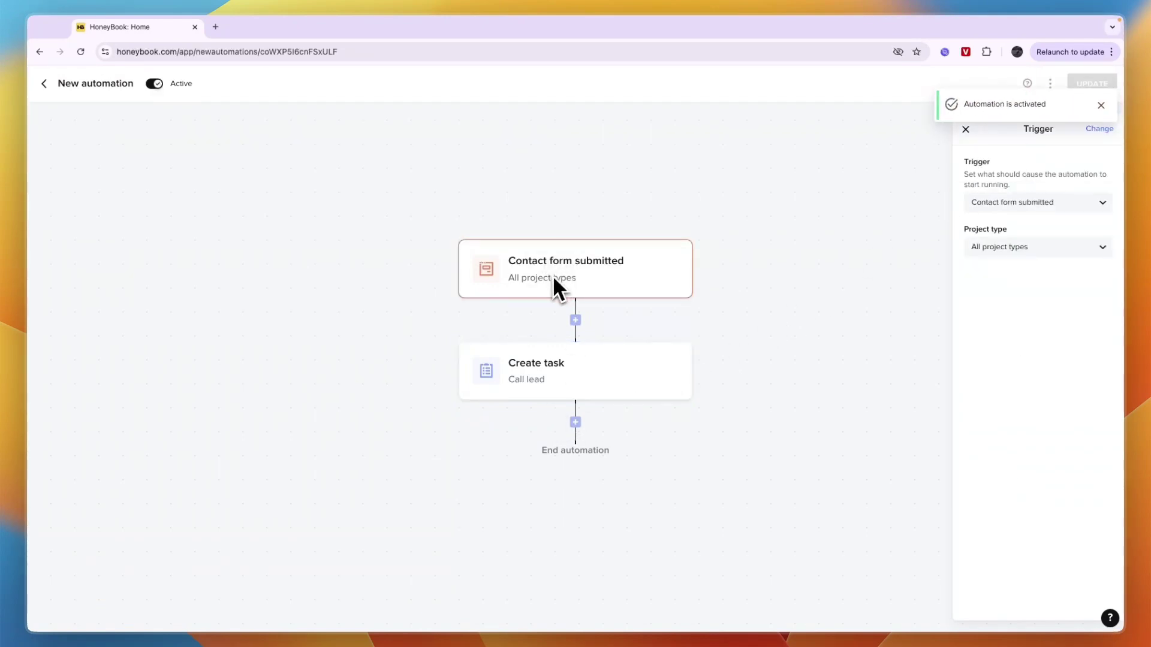
{"action": "left_click", "coordinate": [42, 81]}
- Look over the tasks and other widgets on the home dashboard and view the available tools
{"action": "scroll", "coordinate": [278, 376], "scroll_direction": "down", "scroll_amount": 1}
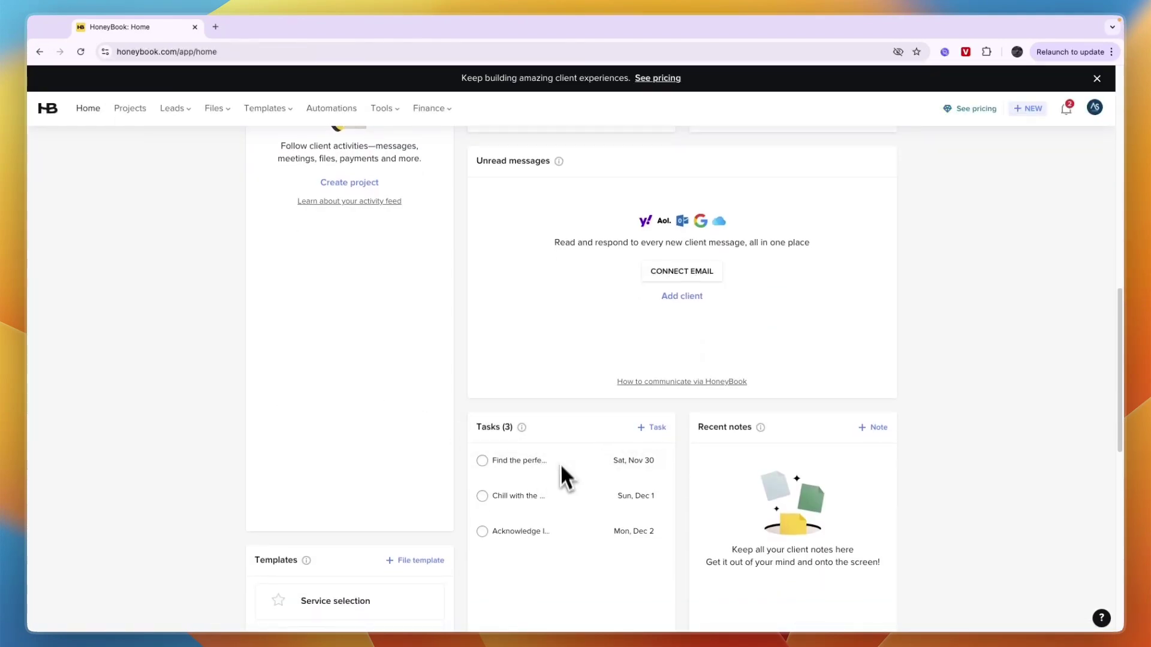
{"action": "scroll", "coordinate": [553, 520], "scroll_direction": "down", "scroll_amount": 3}
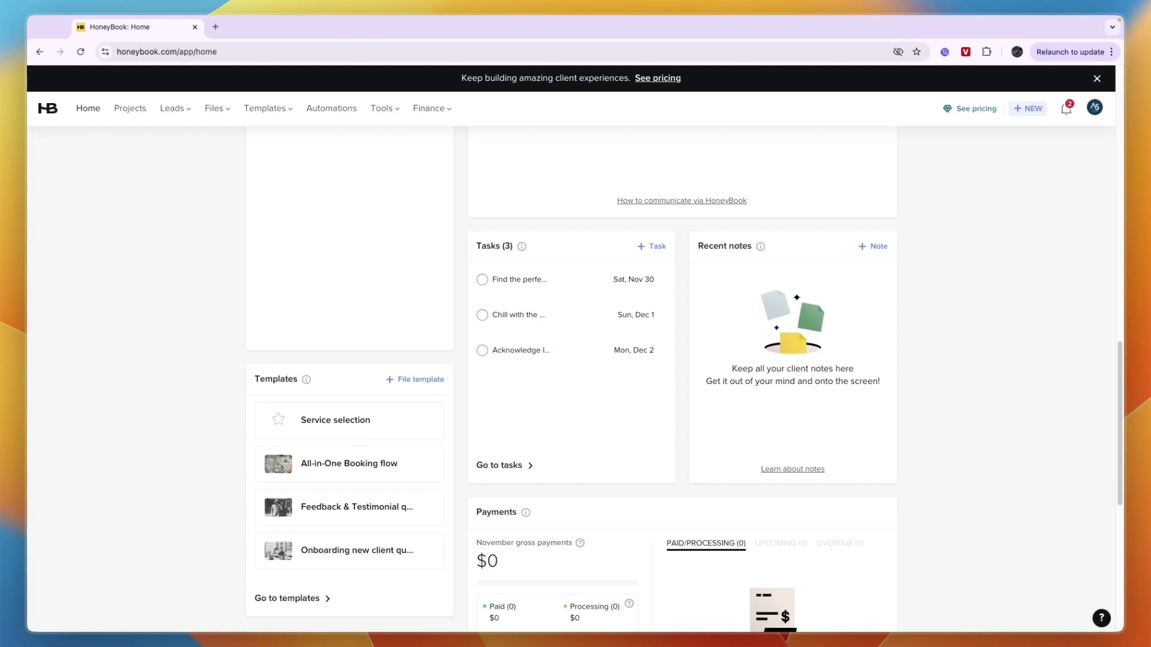
{"action": "scroll", "coordinate": [563, 360], "scroll_direction": "up", "scroll_amount": 4}
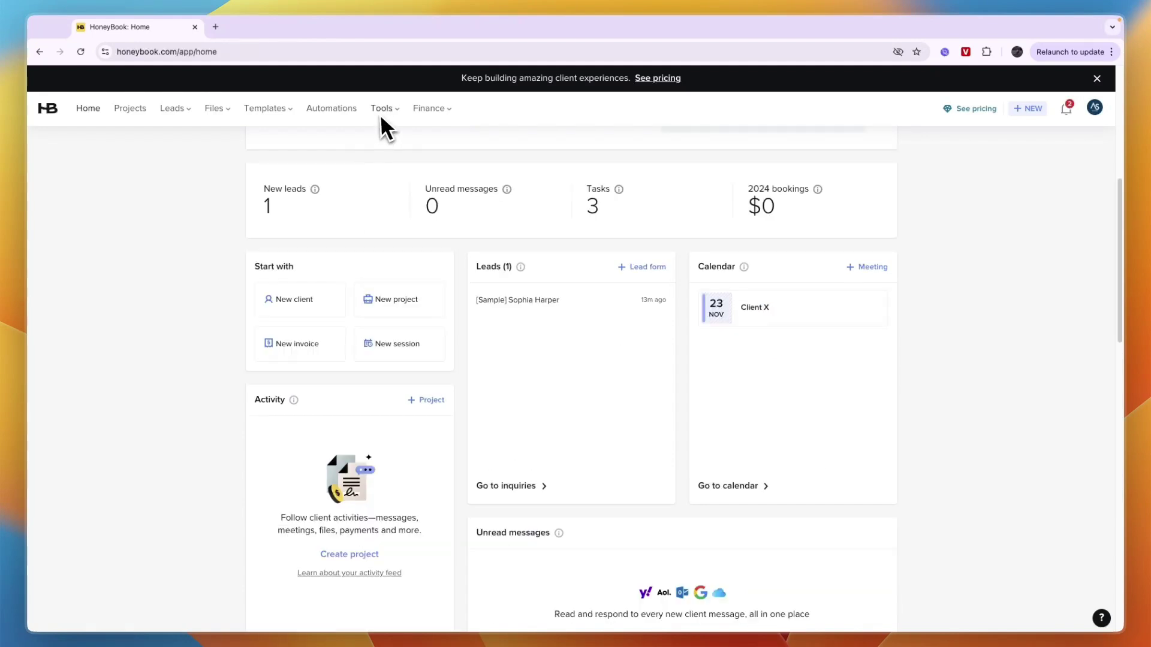
{"action": "left_click", "coordinate": [383, 114]}
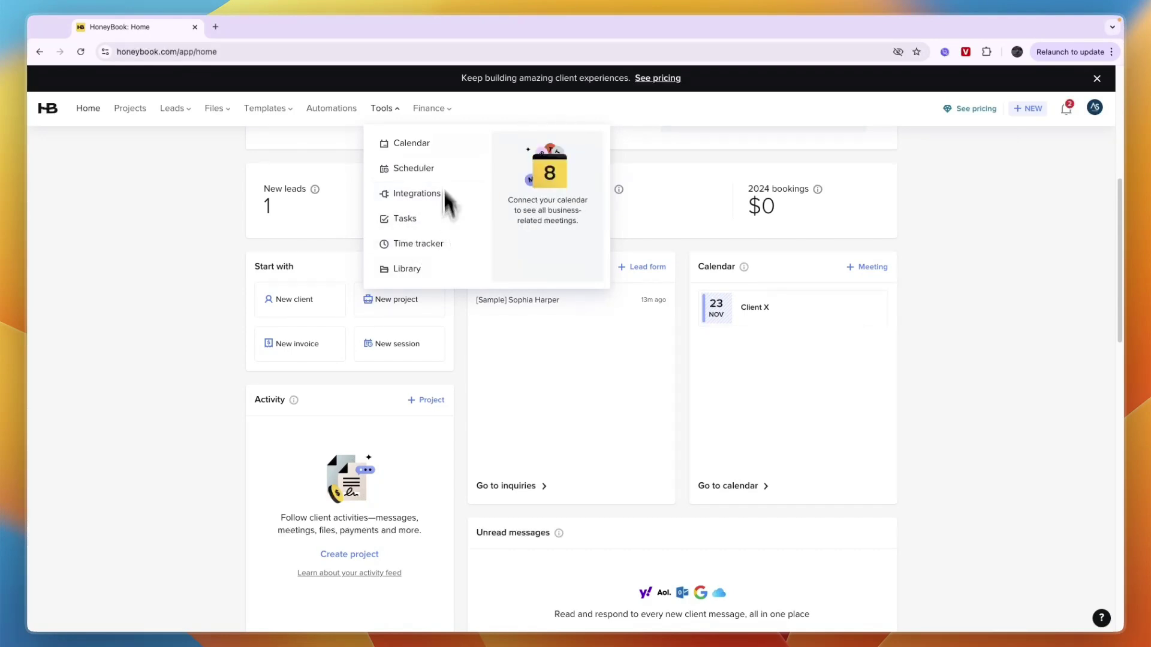
- View the Finance overview and open the Expenses section
{"action": "mouse_move", "coordinate": [435, 117]}
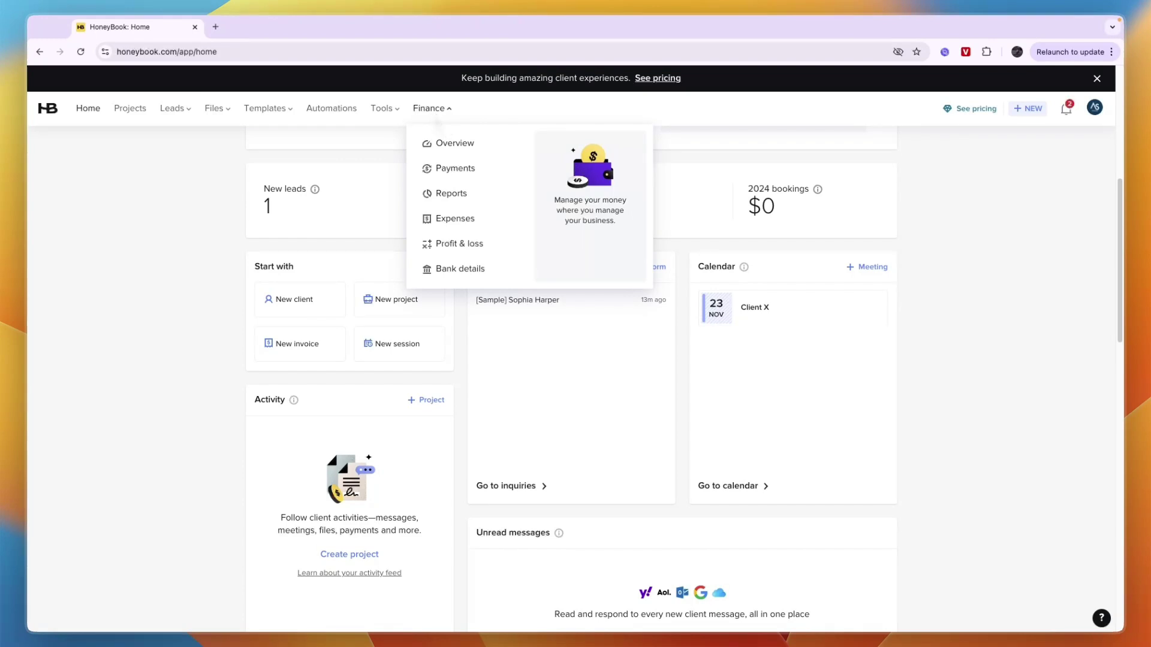
{"action": "left_click", "coordinate": [438, 141]}
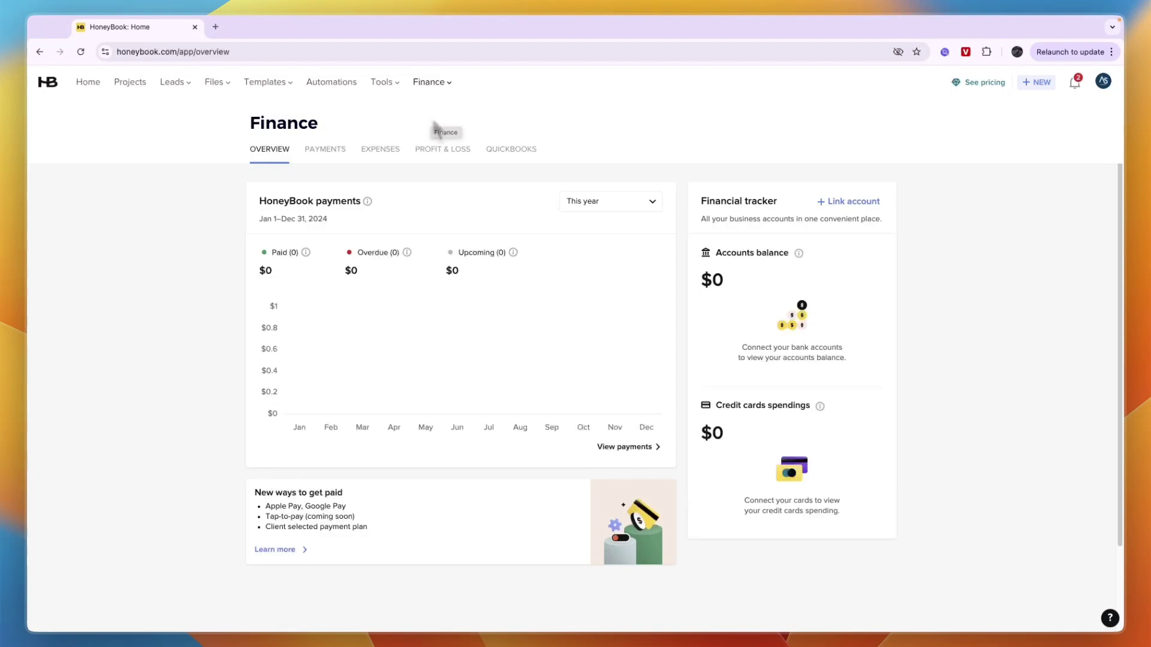
{"action": "left_click", "coordinate": [380, 150]}
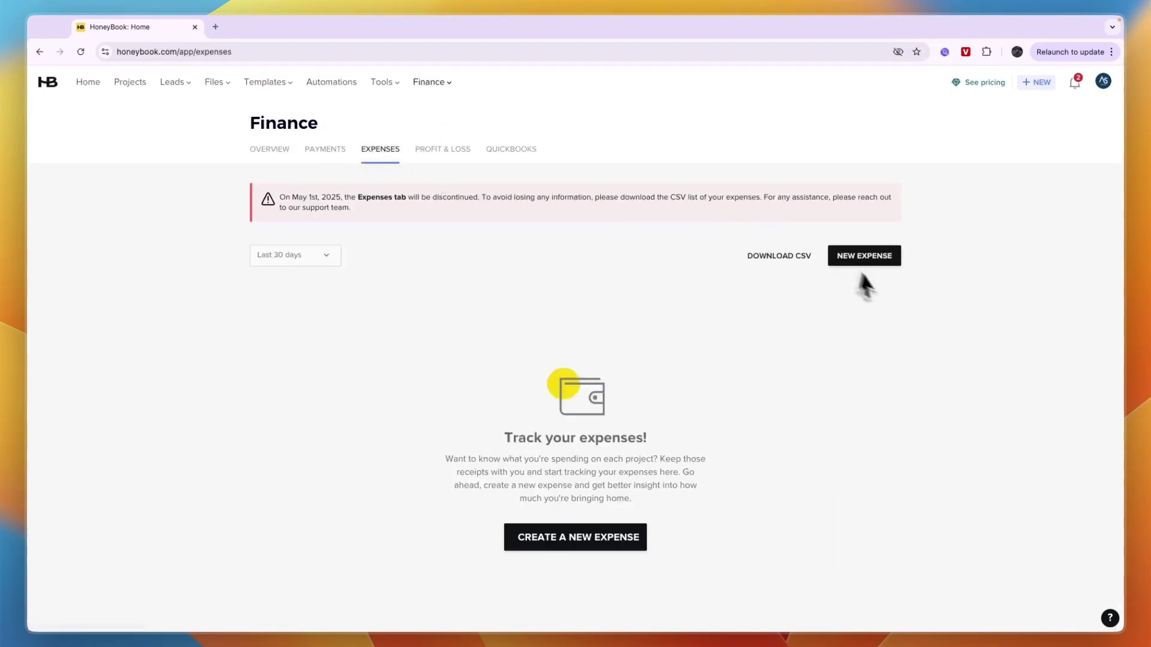
- Add two new expense entries and date the second one Nov 15, 2024
{"action": "left_click", "coordinate": [560, 548]}
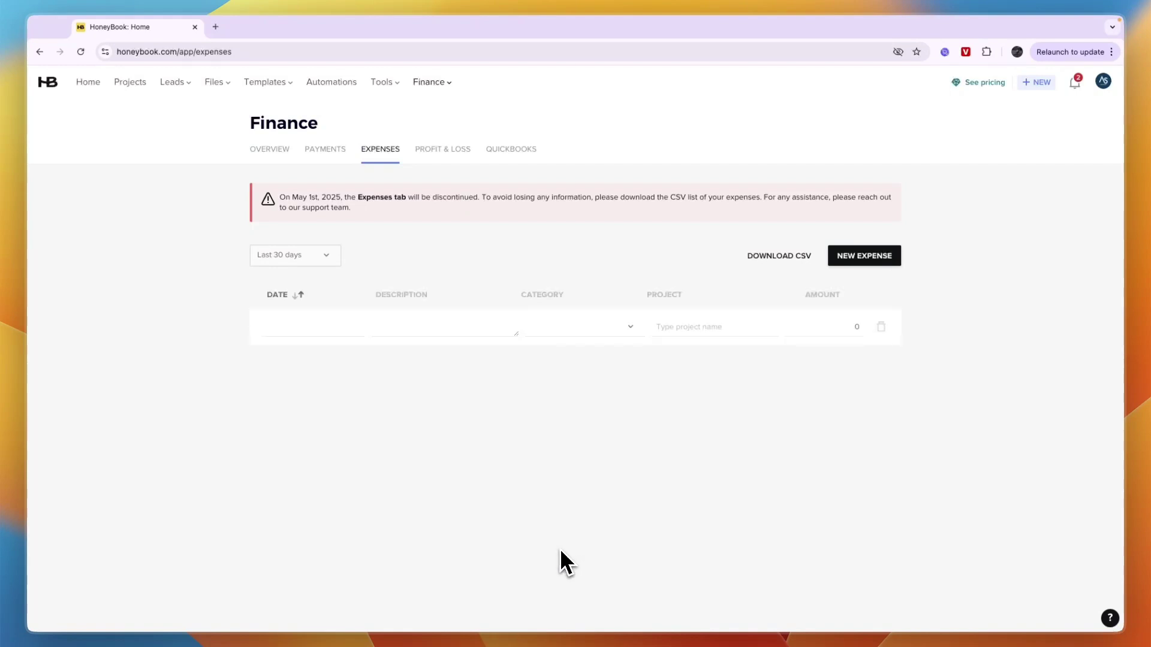
{"action": "left_click", "coordinate": [860, 256]}
{"action": "left_click", "coordinate": [305, 371]}
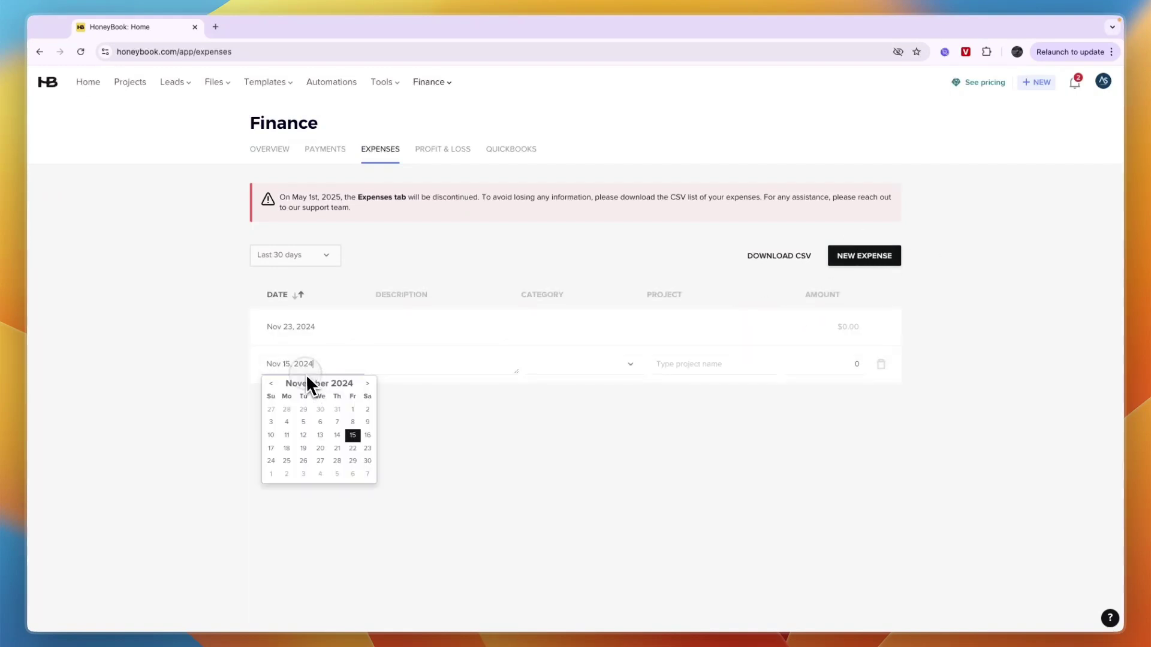
{"action": "left_click", "coordinate": [336, 416]}
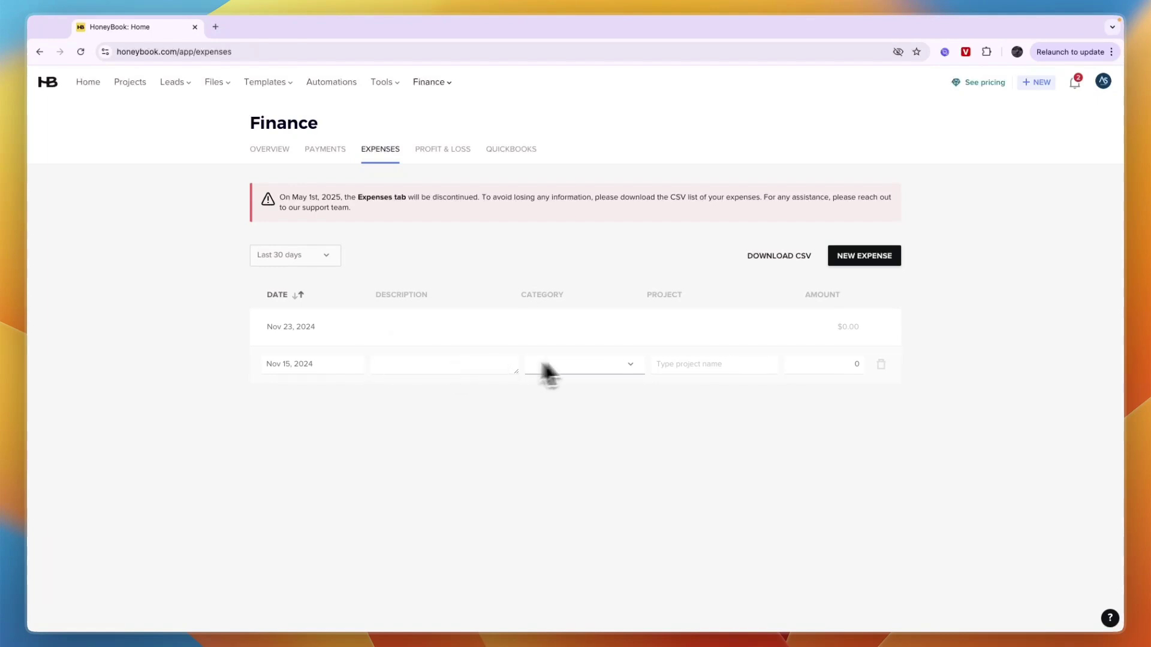
- Check the project and amount fields of the Nov 15, 2024 expense and finish editing the entry with both left blank
{"action": "left_click", "coordinate": [699, 364]}
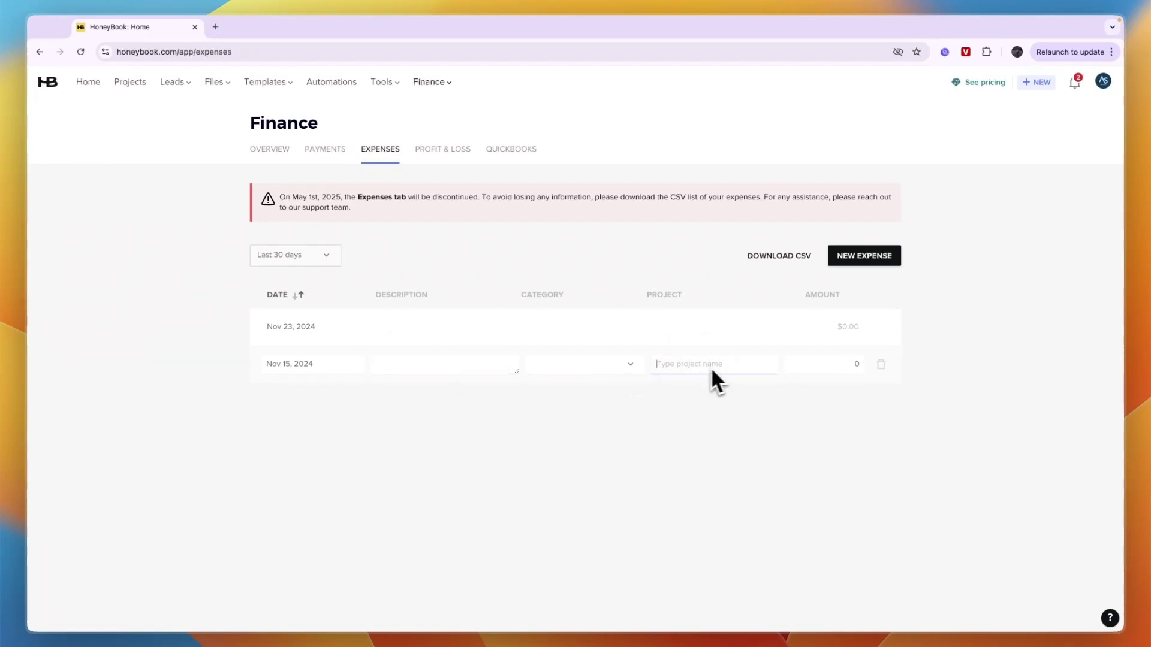
{"action": "left_click", "coordinate": [821, 363]}
{"action": "left_click", "coordinate": [851, 410]}
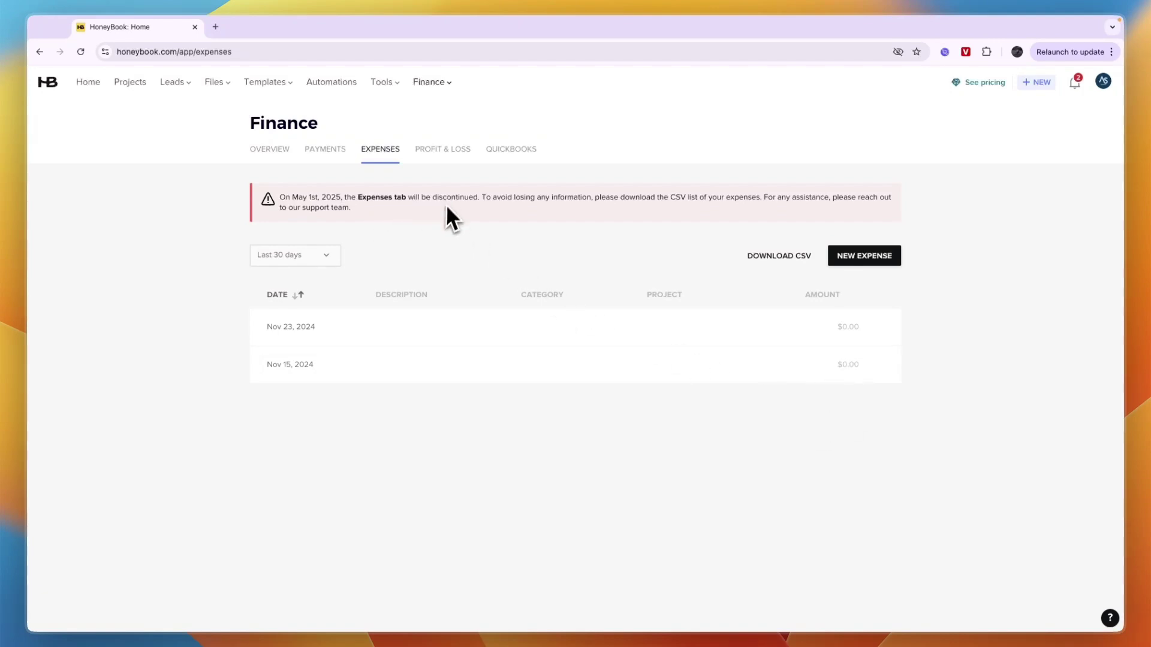
- View the Profit & Loss, QuickBooks and Payments sections of Finance
{"action": "left_click", "coordinate": [463, 151]}
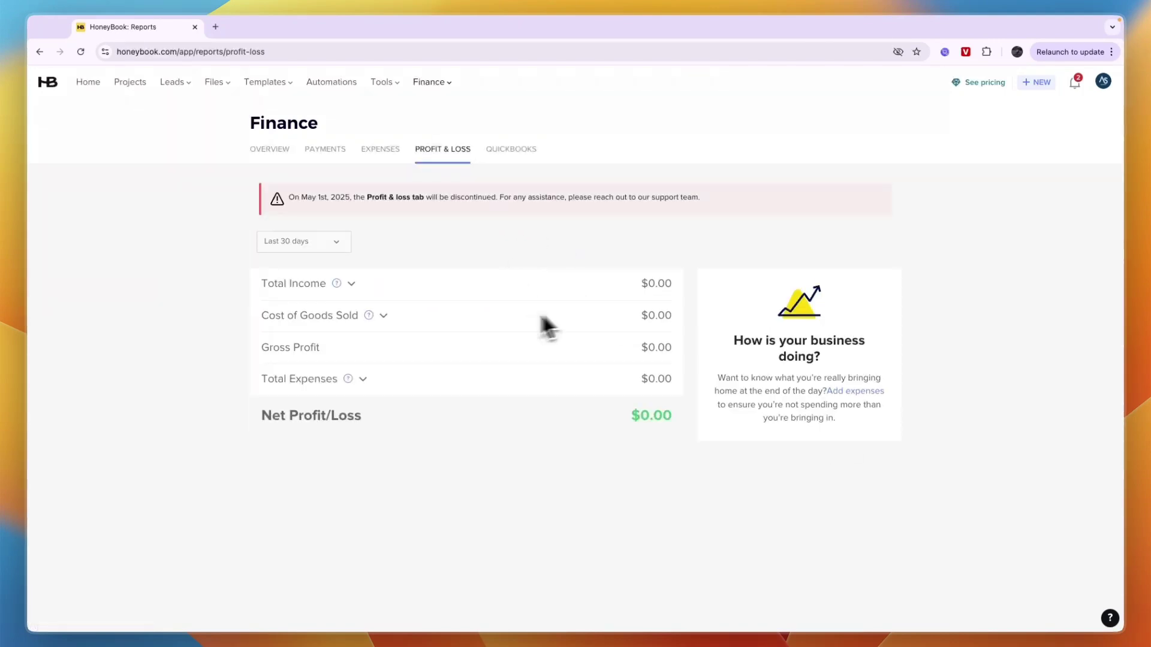
{"action": "left_click", "coordinate": [510, 151]}
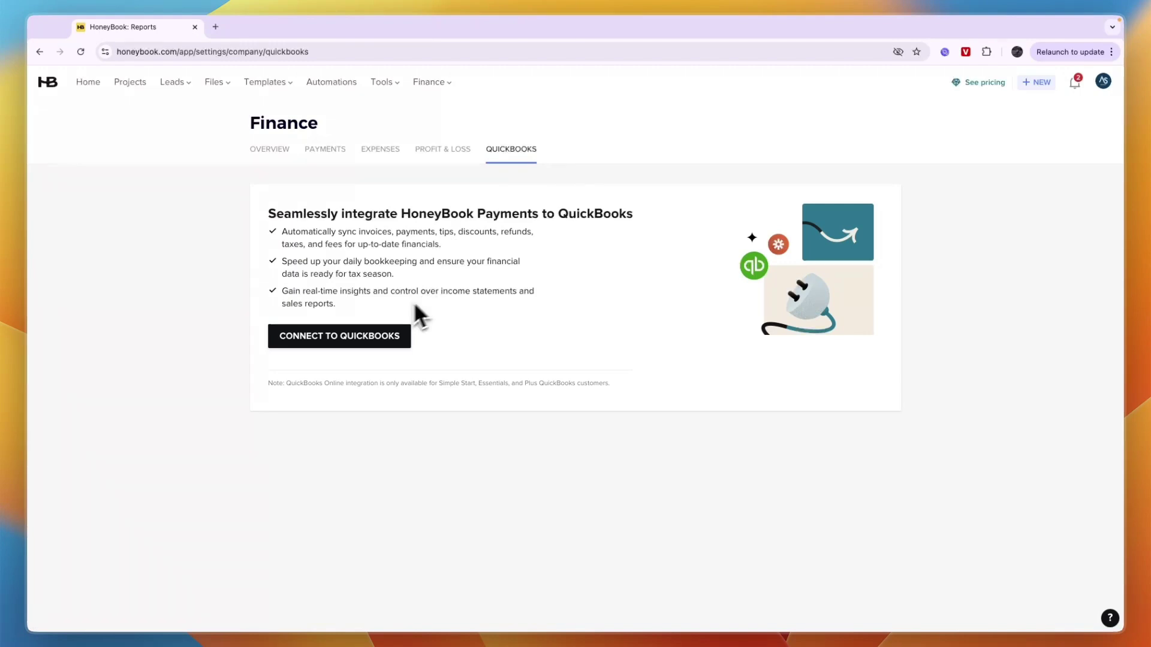
{"action": "left_click", "coordinate": [325, 149]}
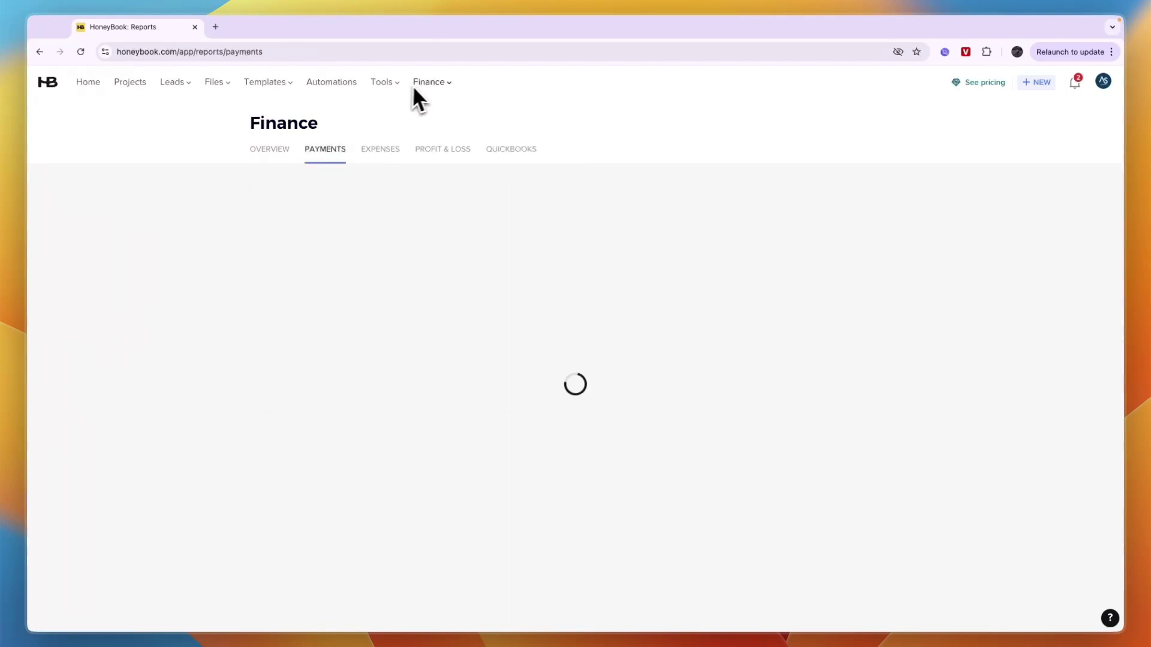
- Open the company's Integrations settings and look through the available integrations, from email and Zapier workflows to Slack, Monday and Asana
{"action": "mouse_move", "coordinate": [396, 96]}
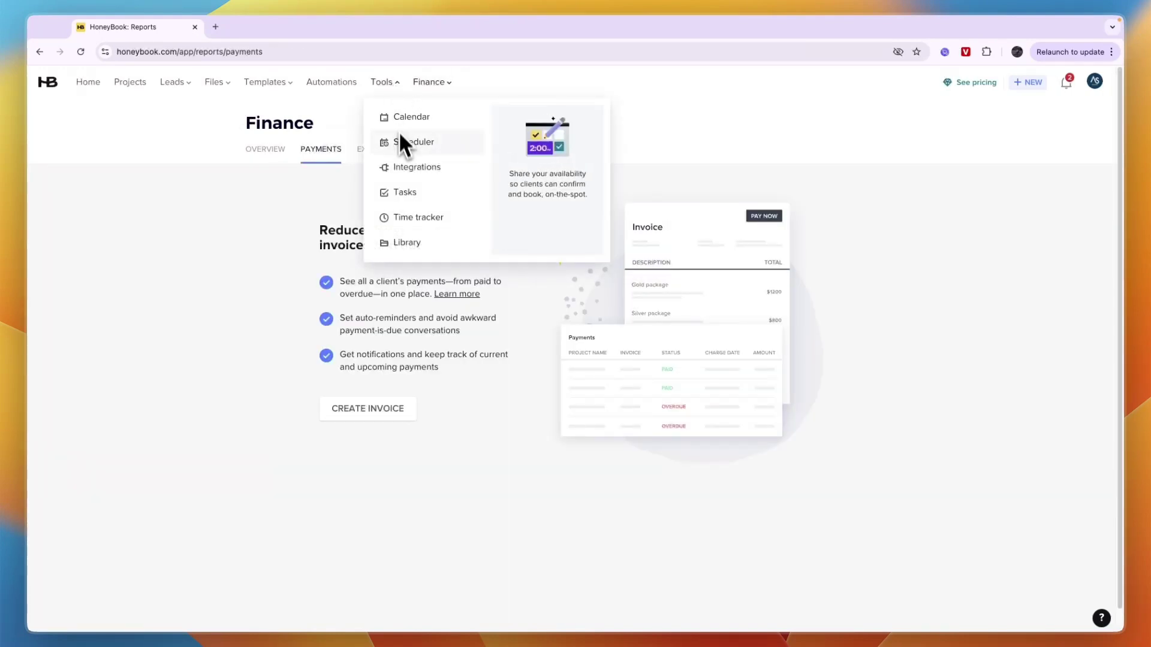
{"action": "left_click", "coordinate": [401, 167]}
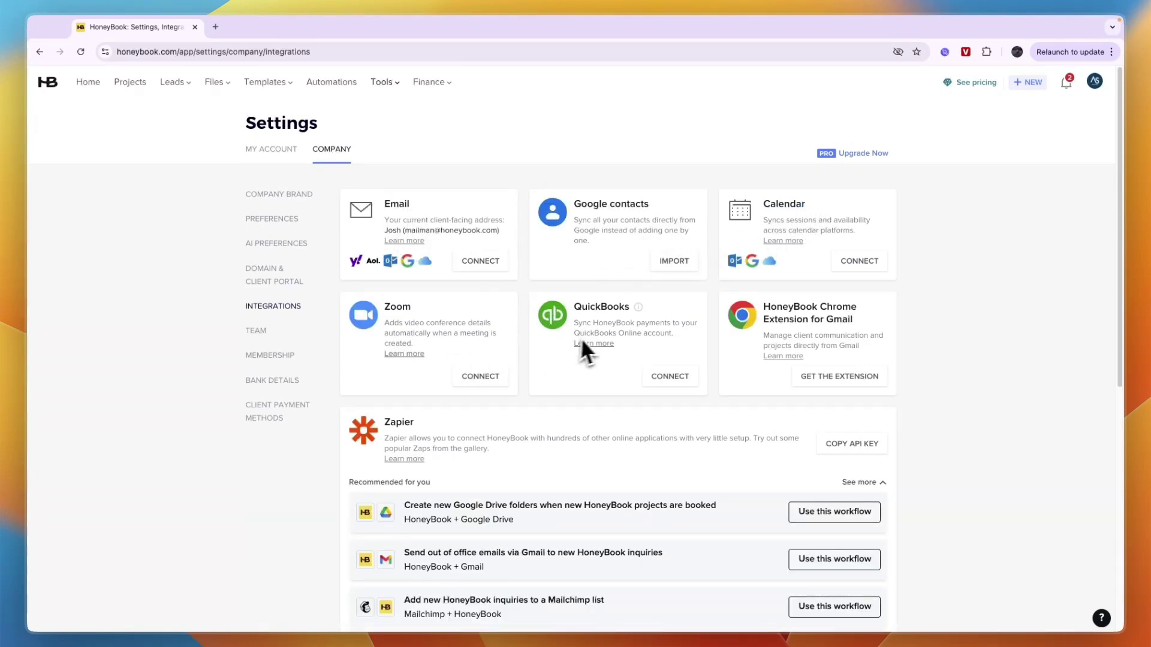
{"action": "scroll", "coordinate": [551, 375], "scroll_direction": "down", "scroll_amount": 2}
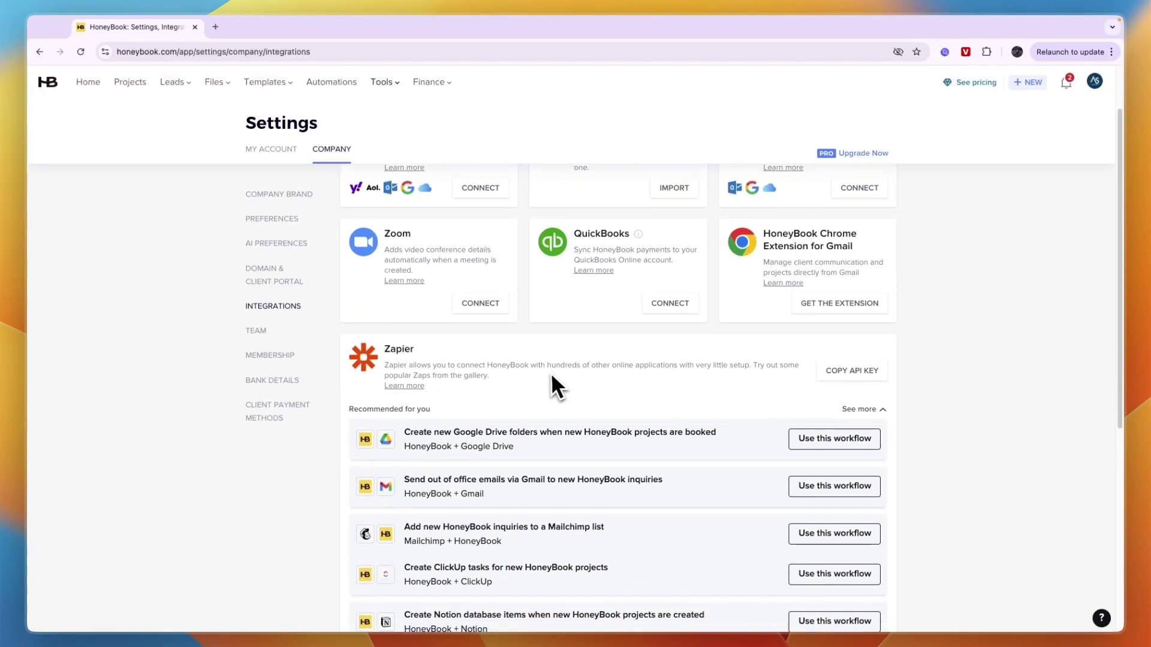
{"action": "scroll", "coordinate": [434, 316], "scroll_direction": "down", "scroll_amount": 3}
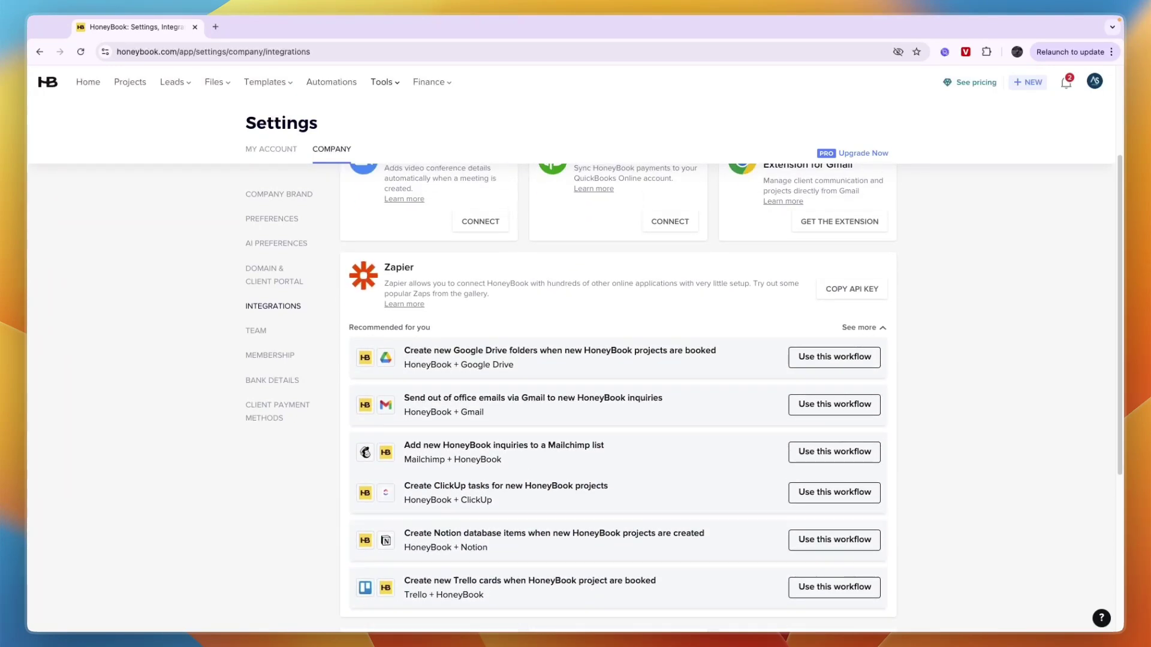
{"action": "scroll", "coordinate": [405, 319], "scroll_direction": "down", "scroll_amount": 5}
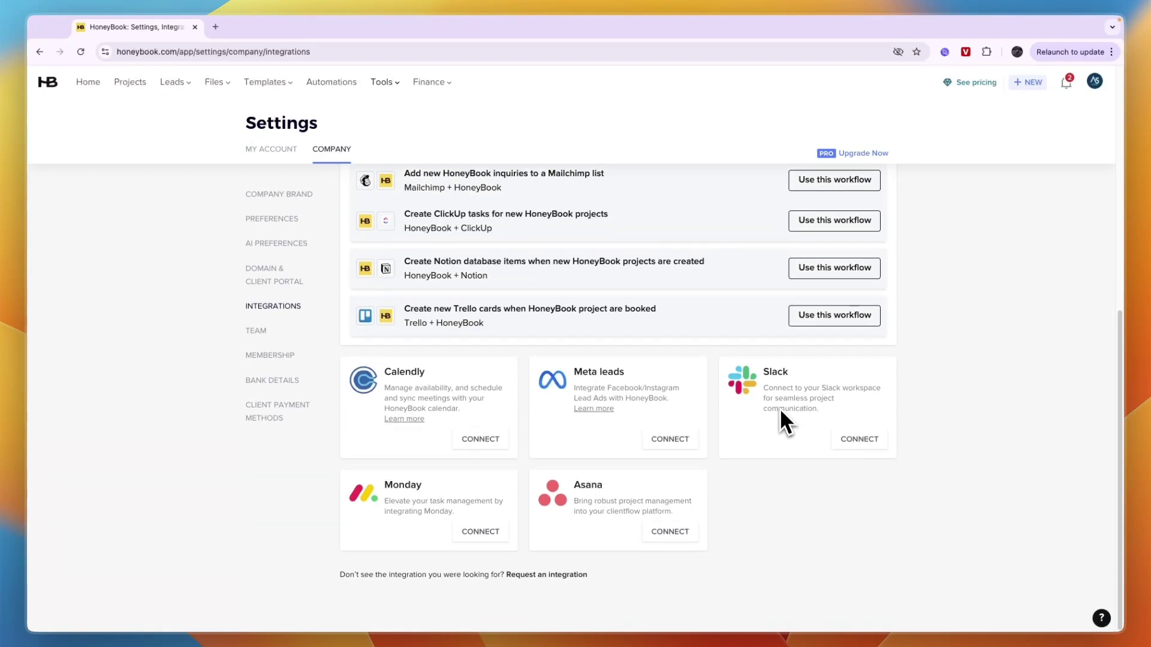
- Return to the home dashboard and view the "Choose your plan" item in the setup checklist
{"action": "left_click", "coordinate": [88, 82]}
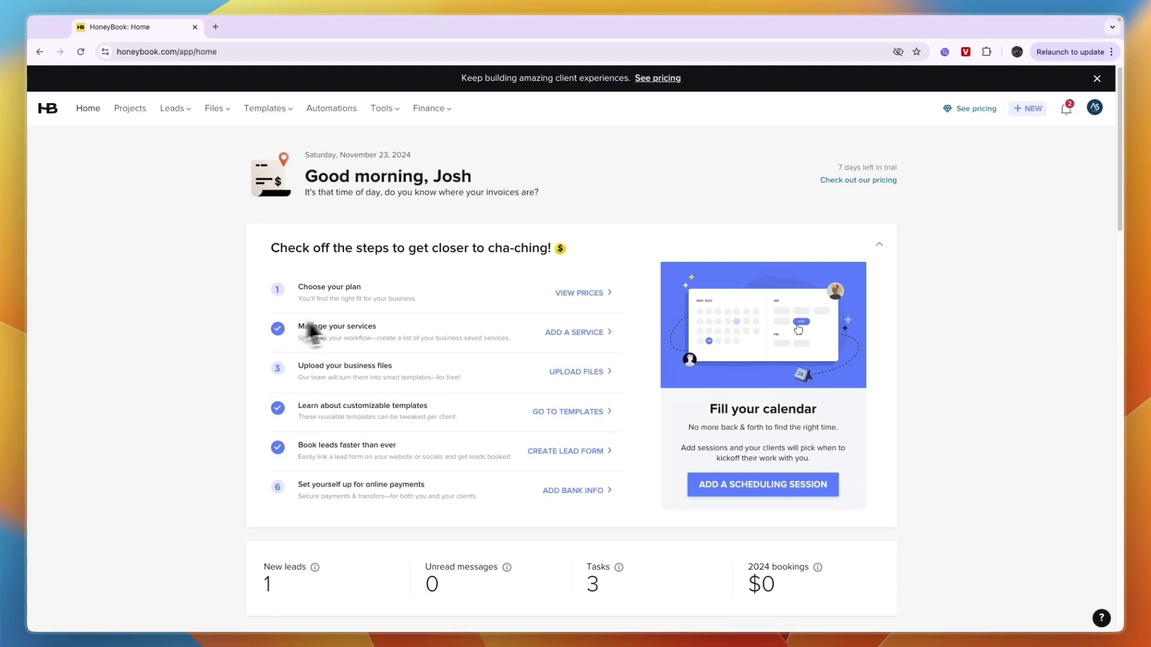
{"action": "left_click_drag", "start_coordinate": [298, 287], "coordinate": [356, 289]}
{"action": "left_click", "coordinate": [365, 301]}
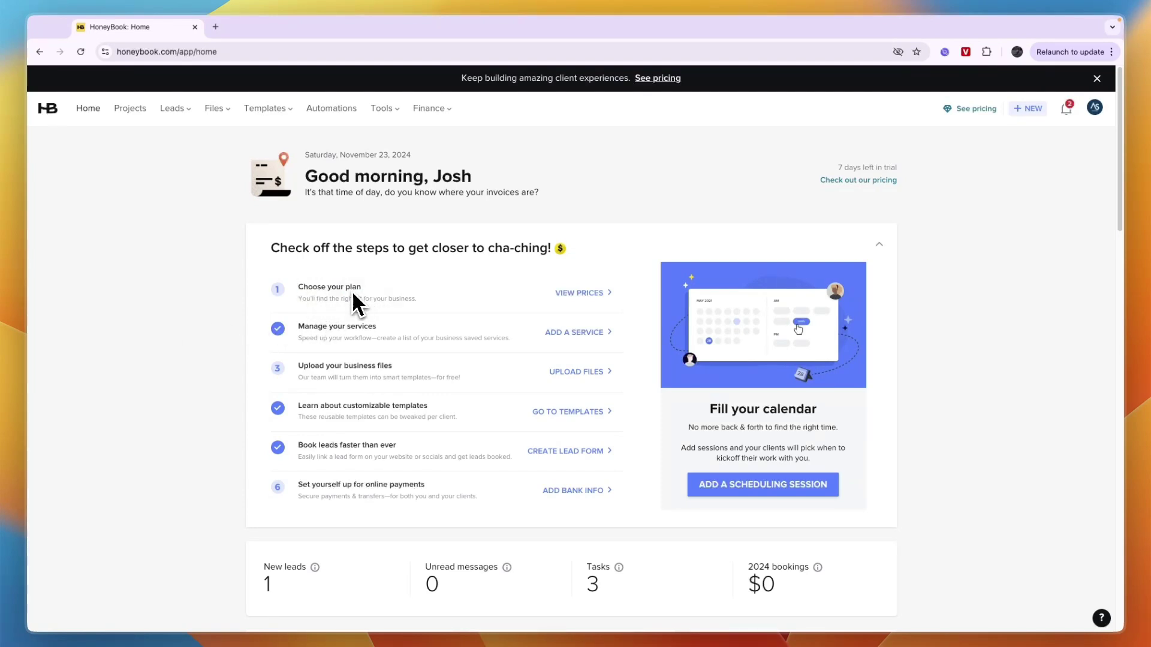